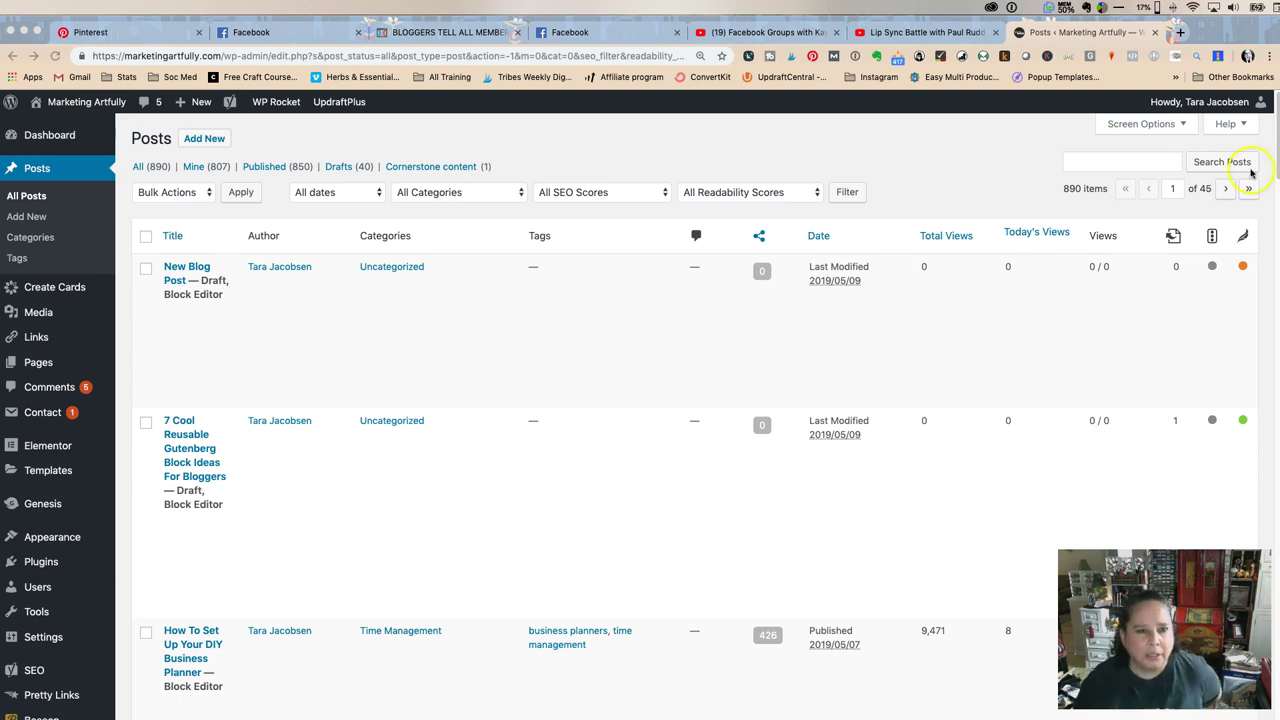
Step: Open the Easy Multi Product bookmark in a new tab, sign in, and view the Create Product Displays page before closing it
right_click(952, 80)
left_click(958, 89)
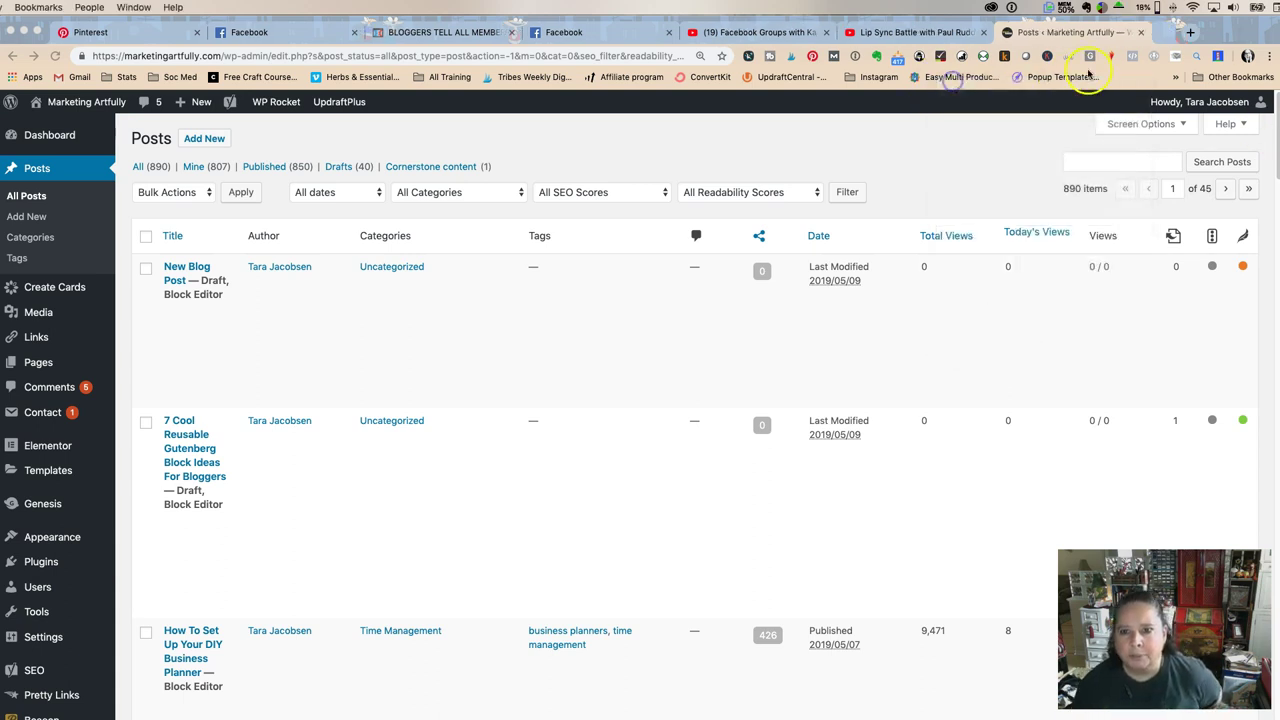
left_click(1130, 32)
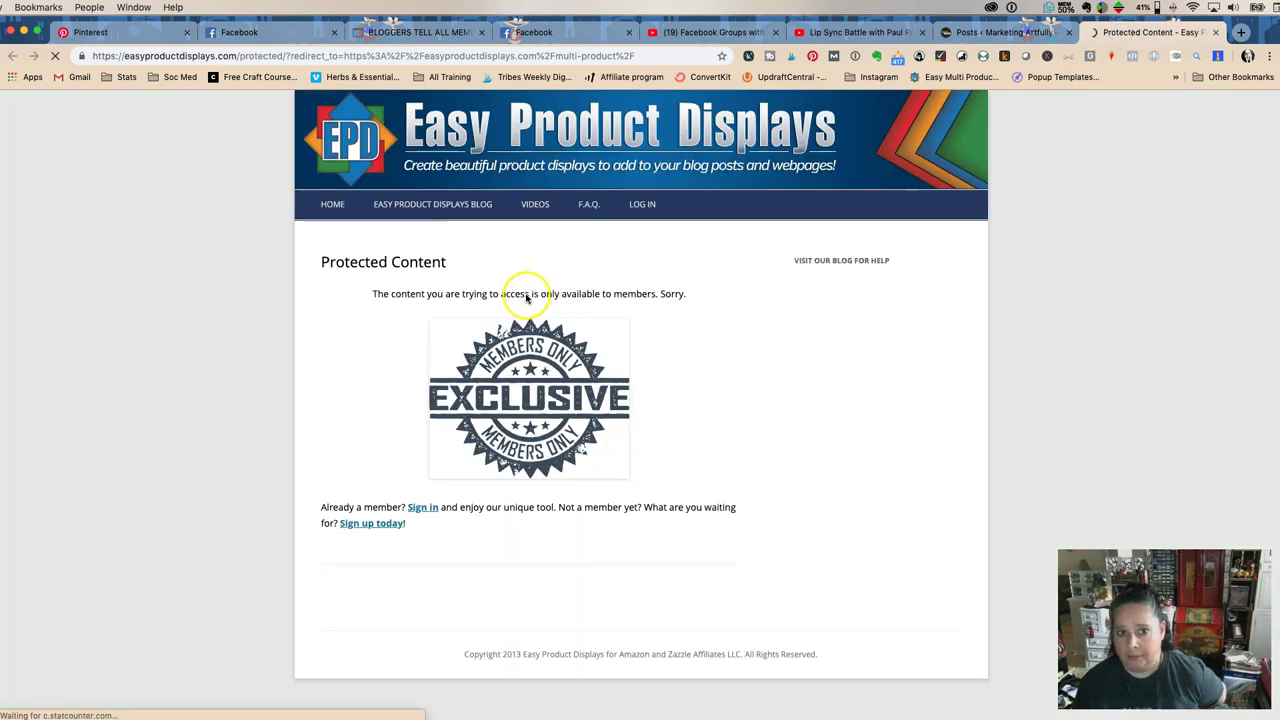
left_click(643, 205)
left_click(331, 399)
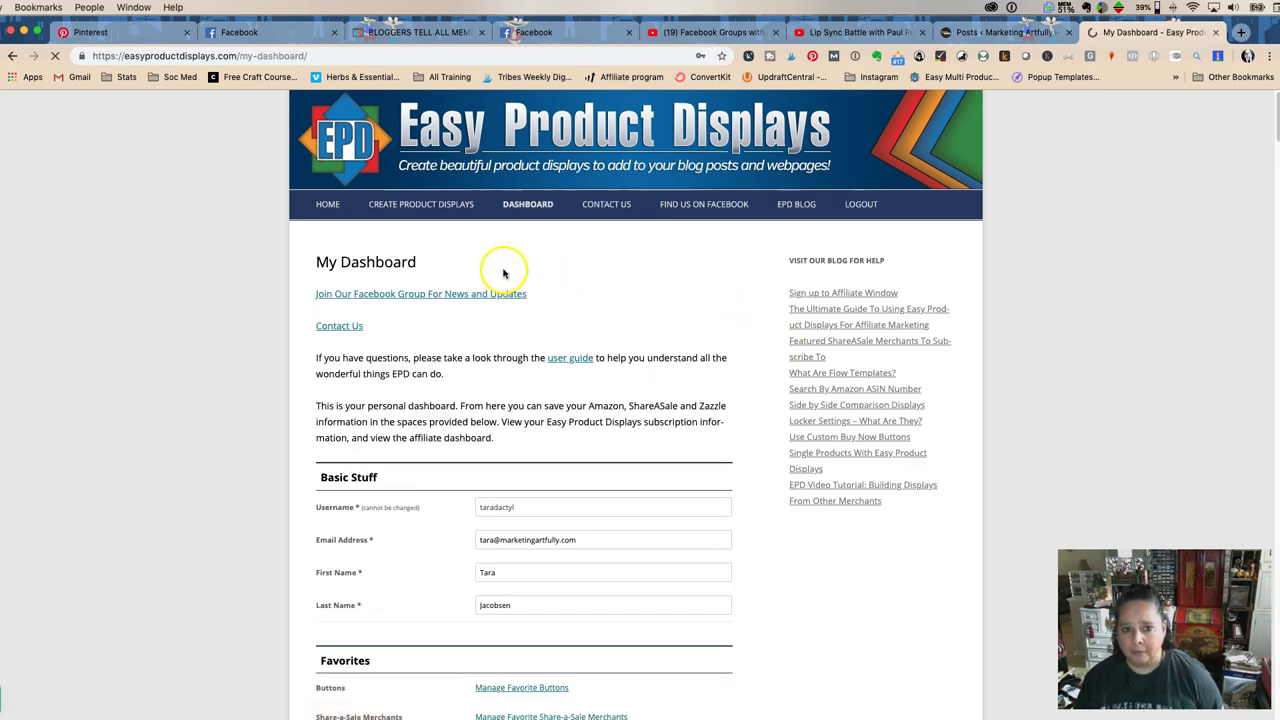
left_click(450, 205)
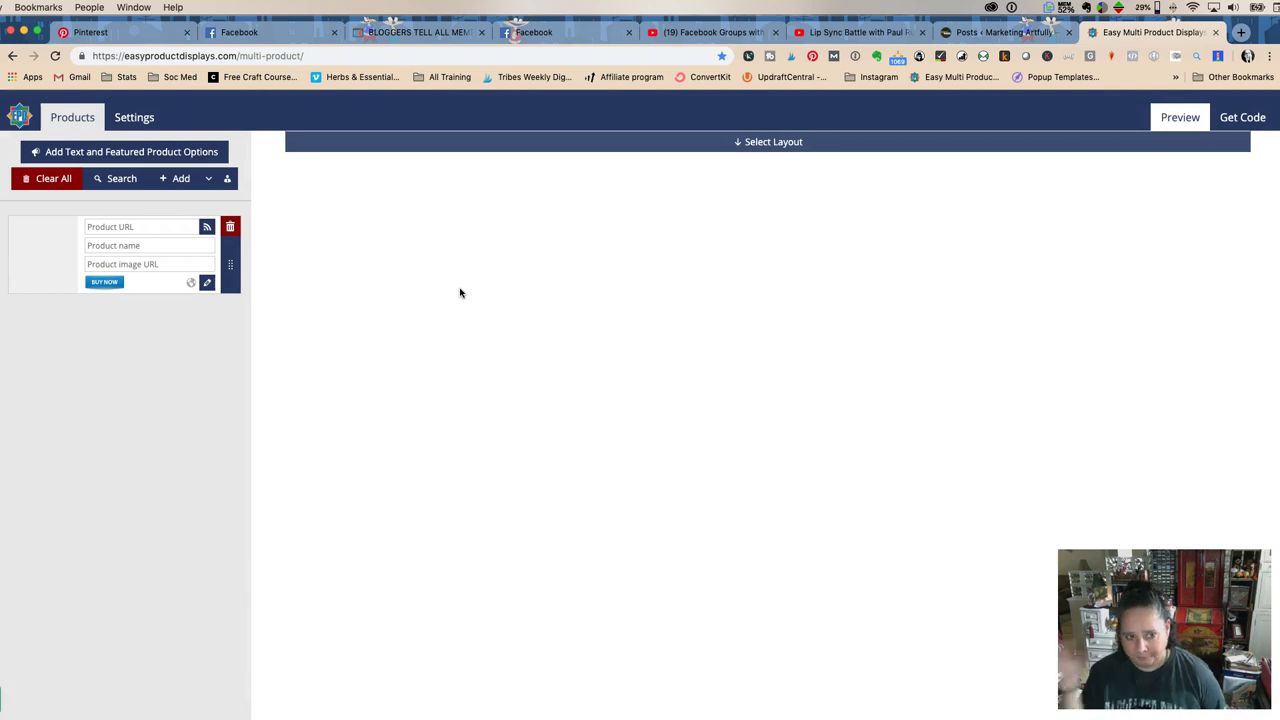
left_click(1215, 32)
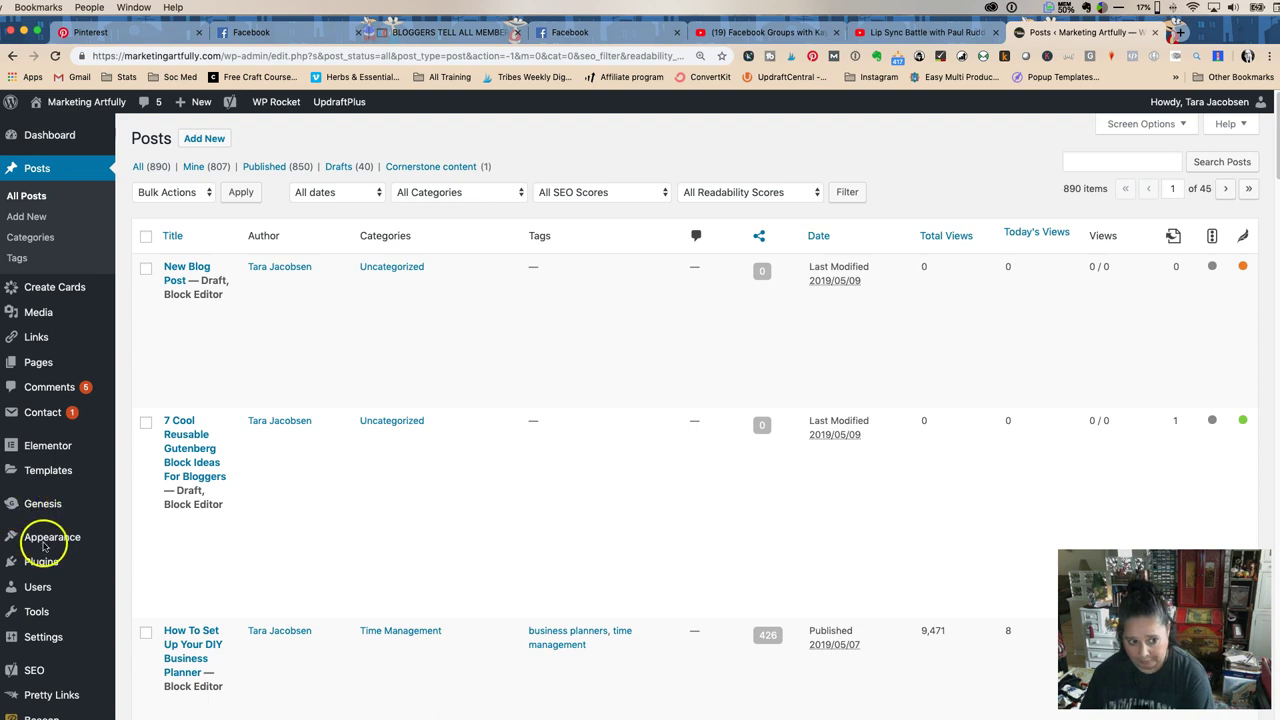
Step: Open the Classic Editor plugin's settings and select Block Editor as the default editor for all users
left_click(40, 562)
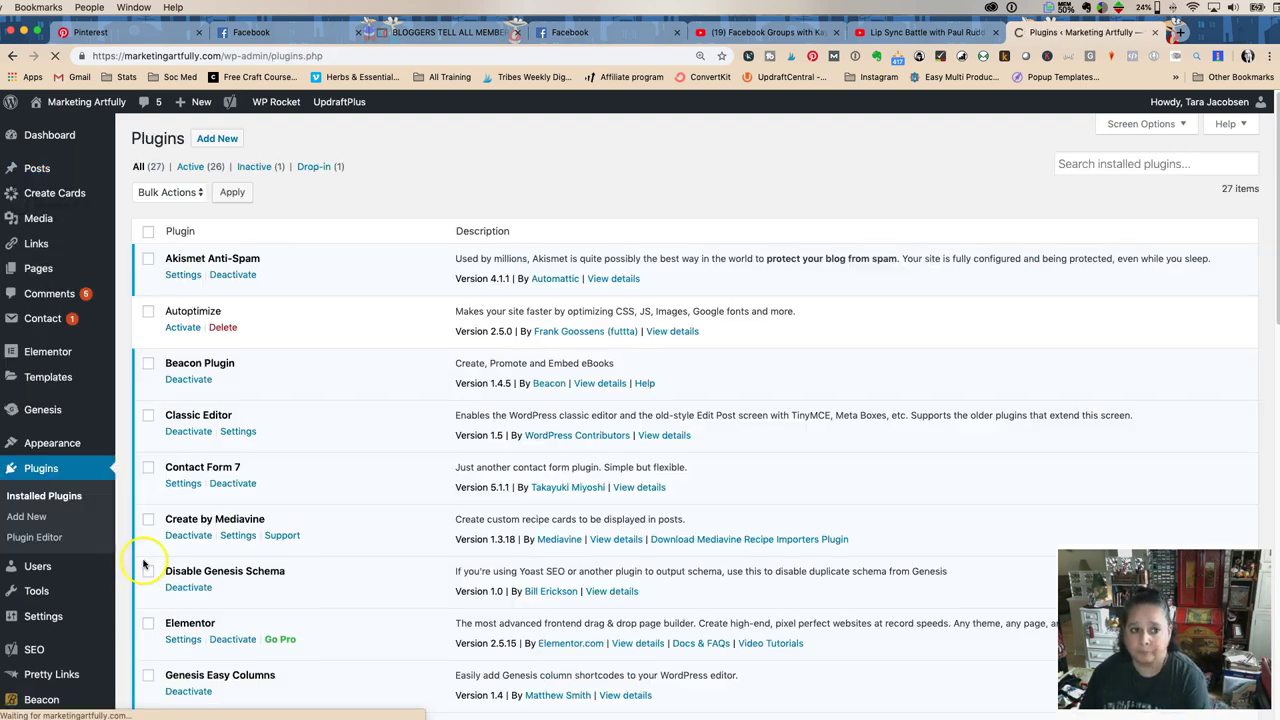
left_click(240, 431)
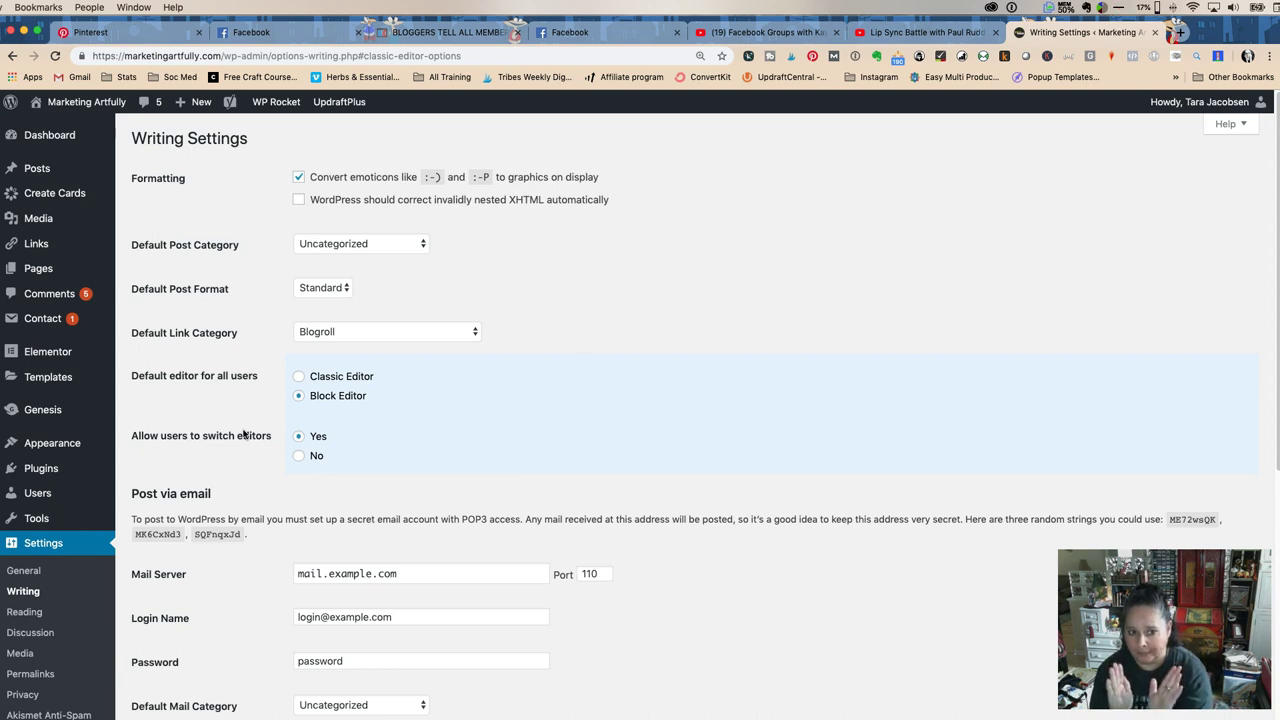
left_click(298, 397)
left_click(391, 407)
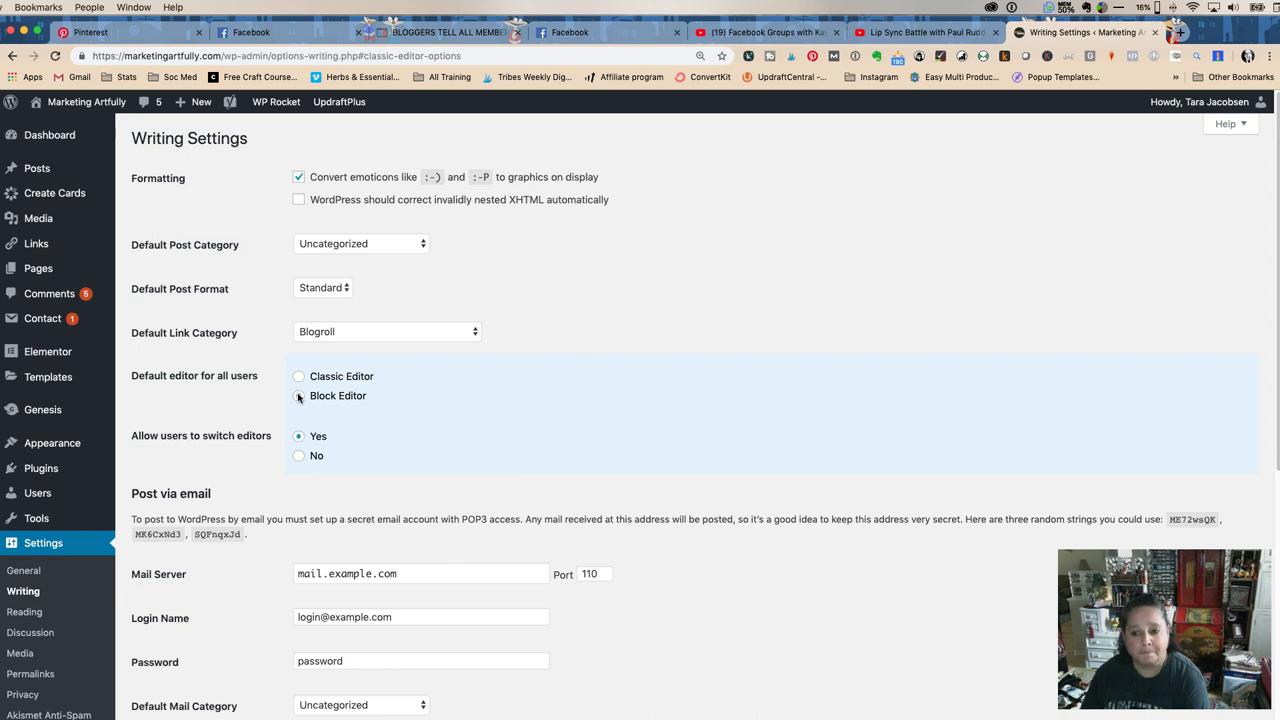
left_click(299, 394)
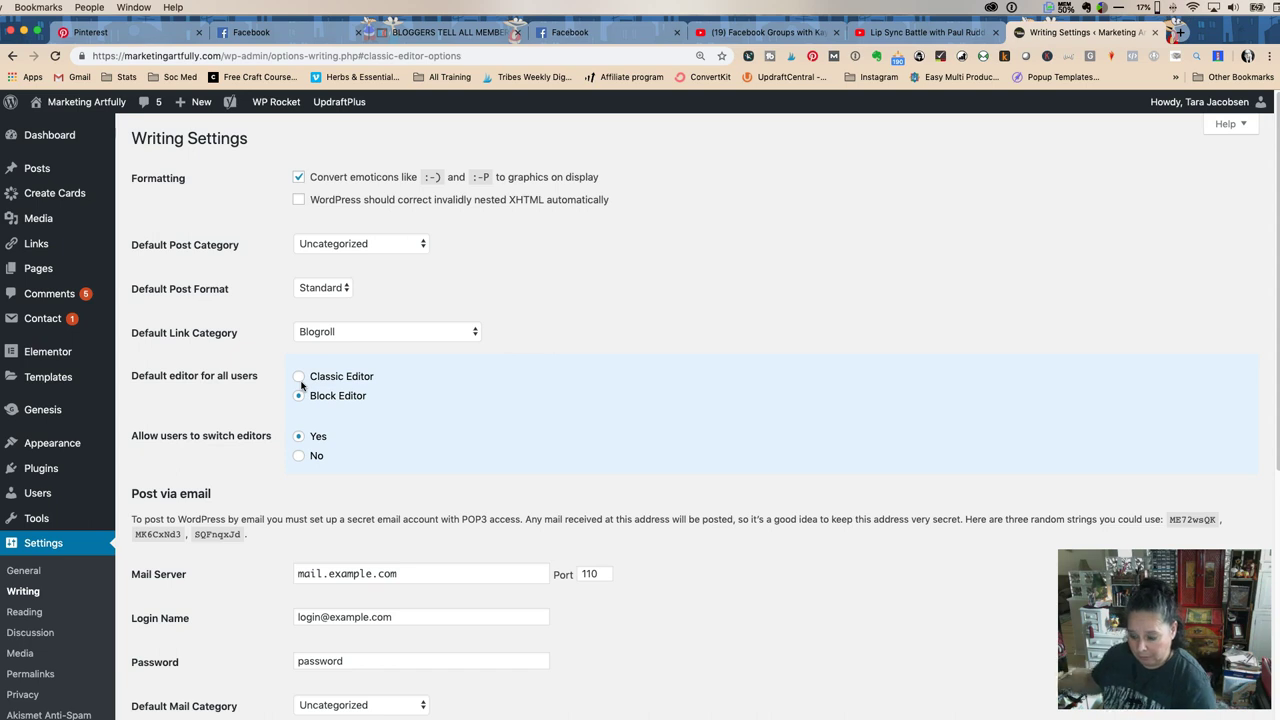
Step: Check which editor each blog post uses and open the Classic Editor post "5 Ways To Pick Which Blog Posts To Update"
left_click(37, 169)
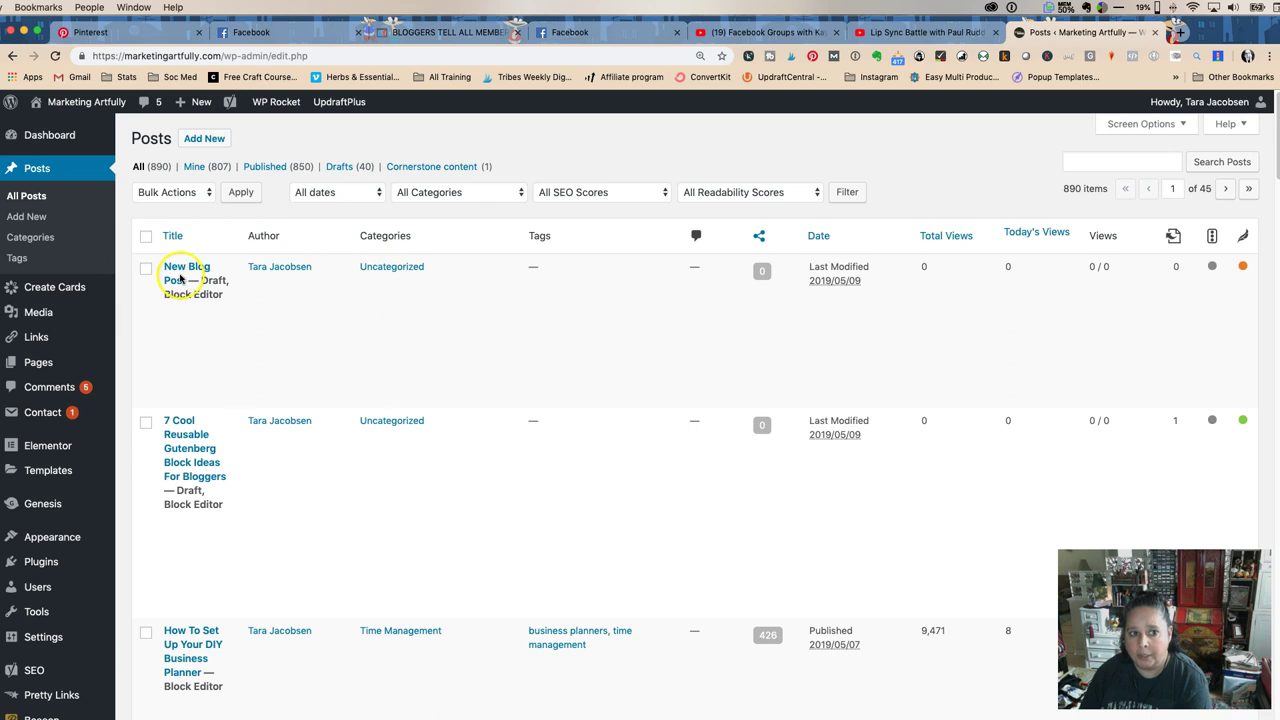
scroll(229, 329, "down", 5)
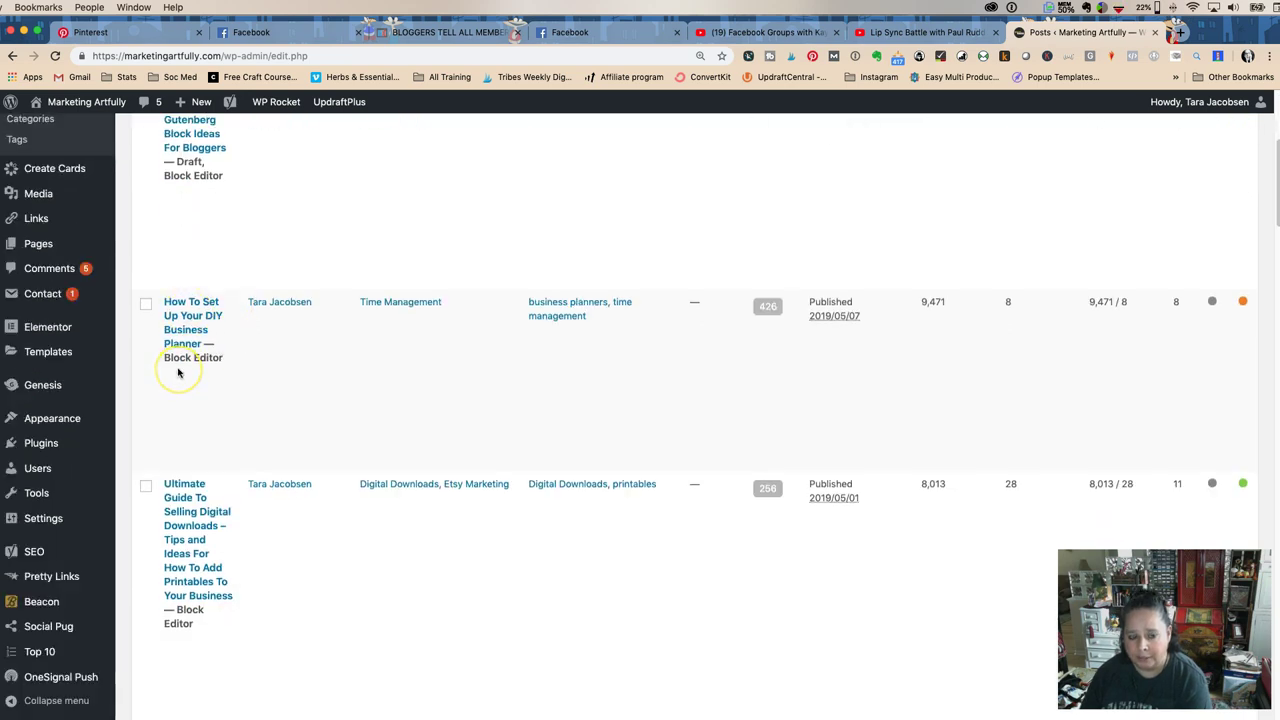
scroll(179, 372, "down", 3)
scroll(179, 372, "down", 2)
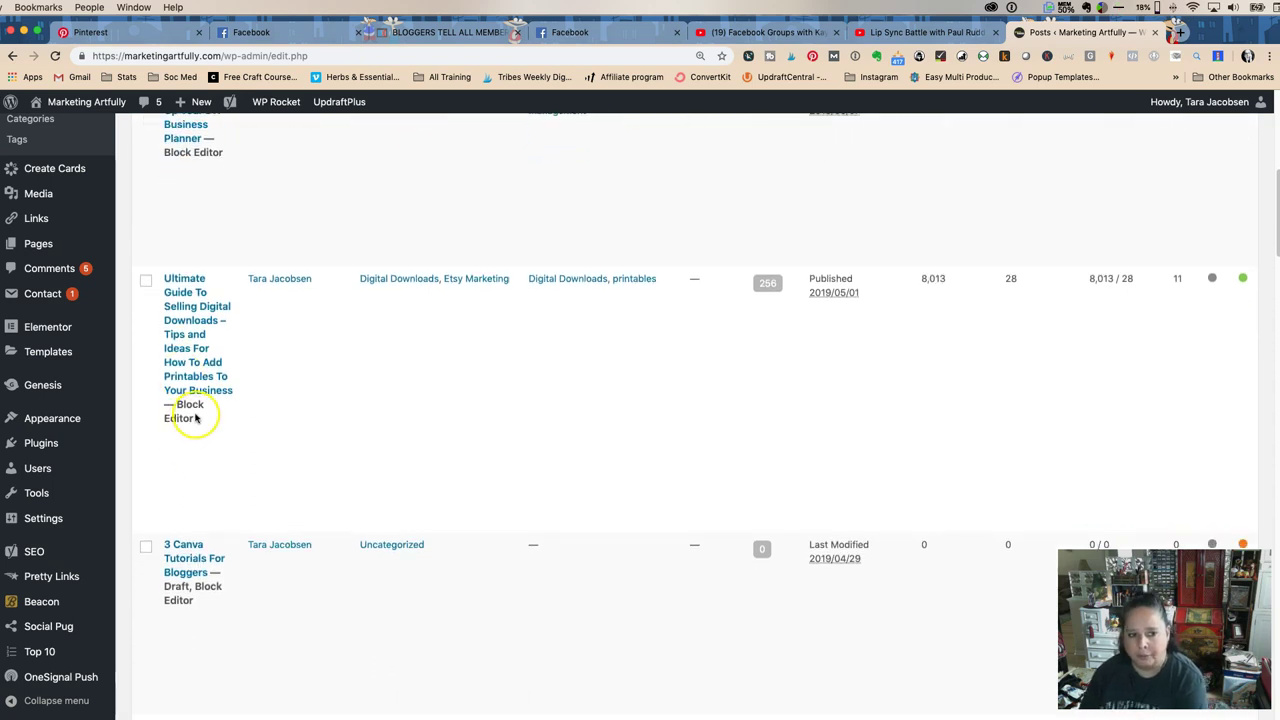
scroll(204, 422, "down", 5)
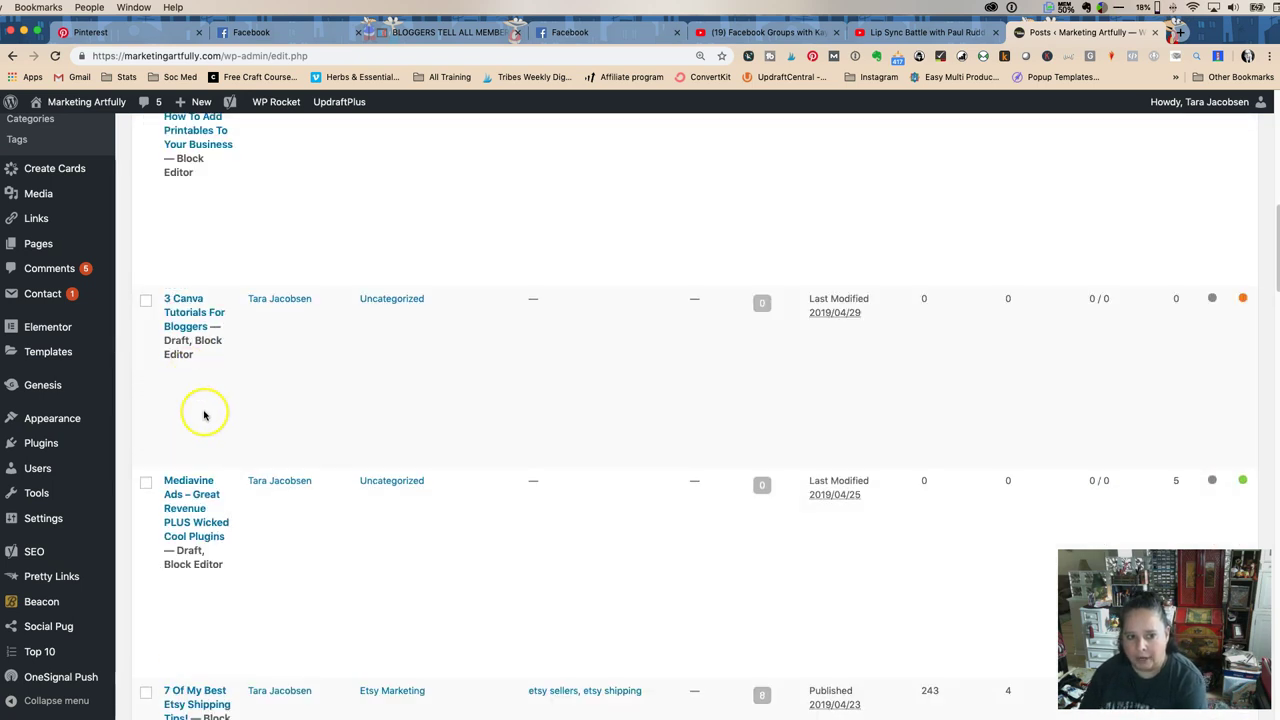
scroll(204, 422, "down", 10)
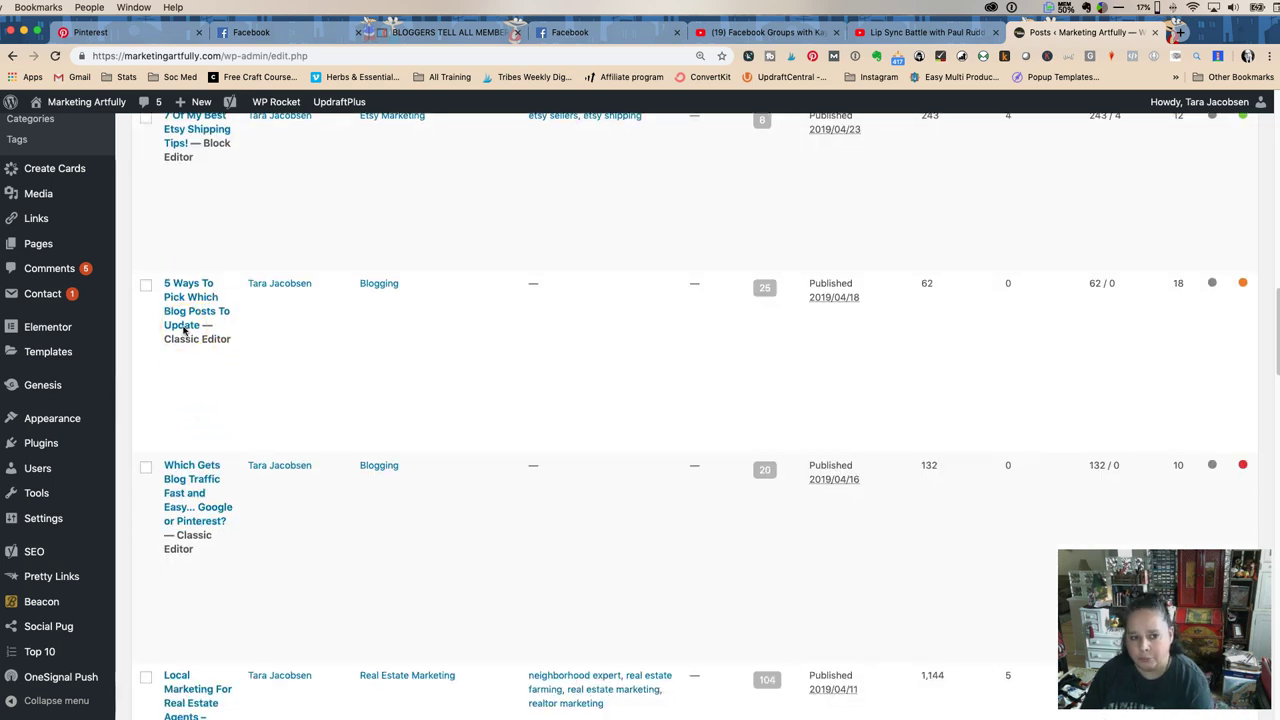
left_click(184, 330)
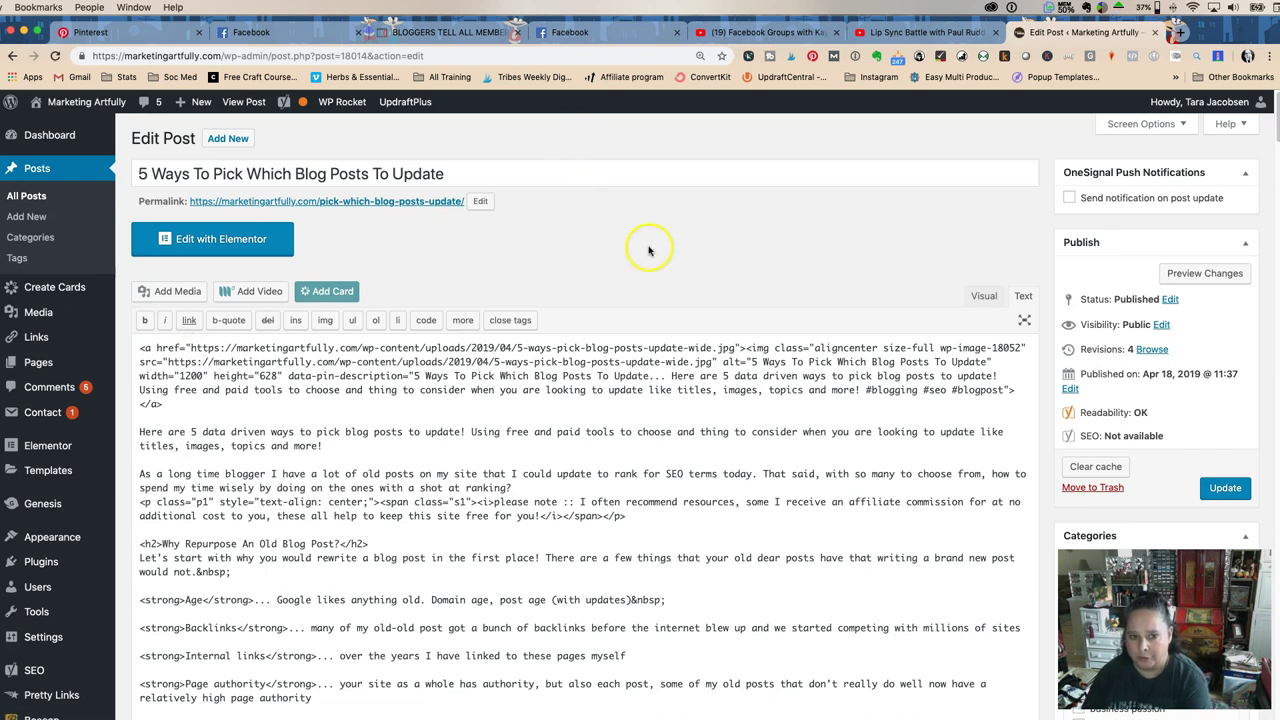
Step: Review the post's content in the classic editor's Visual mode and return to its HTML in Text mode
left_click(985, 296)
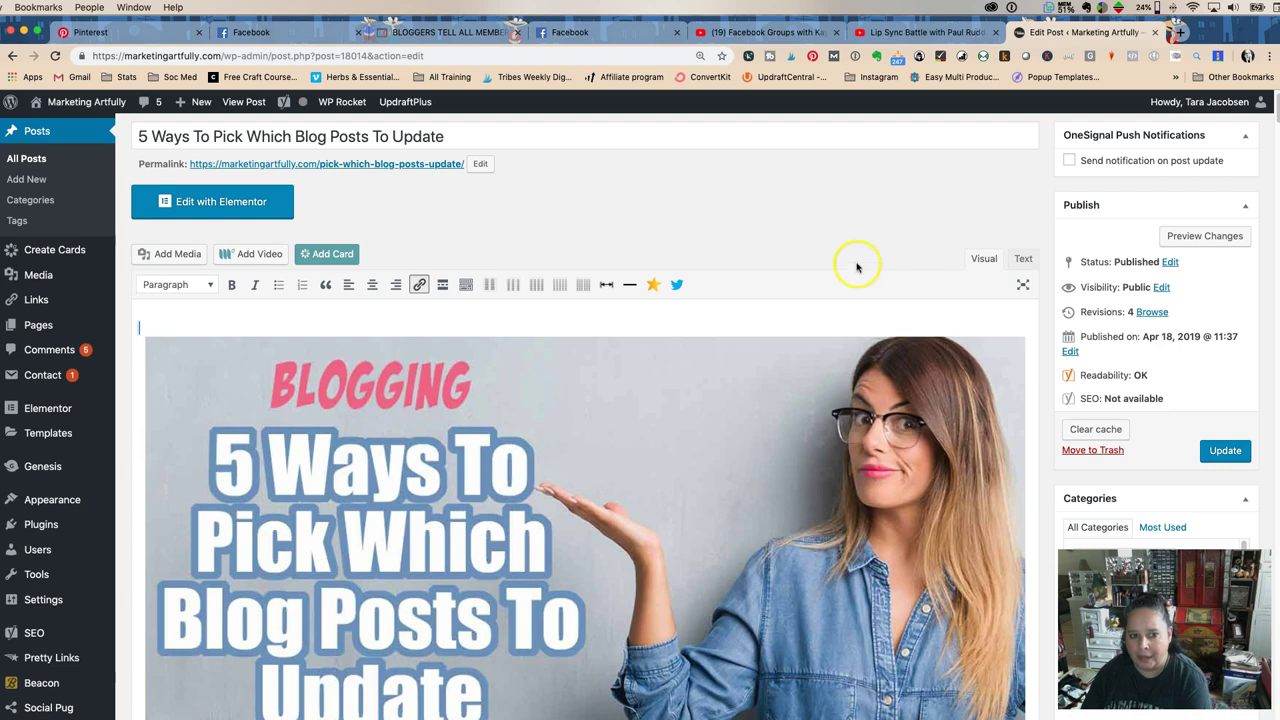
scroll(846, 260, "down", 1)
scroll(846, 260, "down", 15)
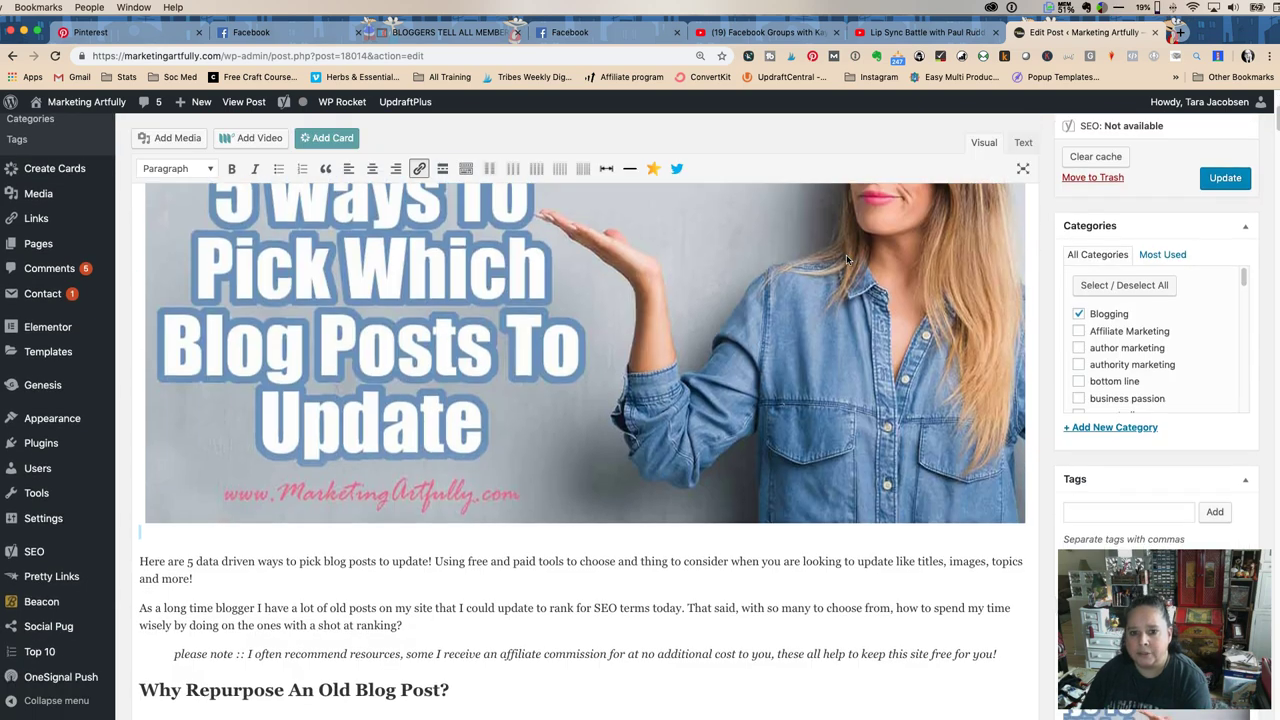
scroll(846, 260, "down", 15)
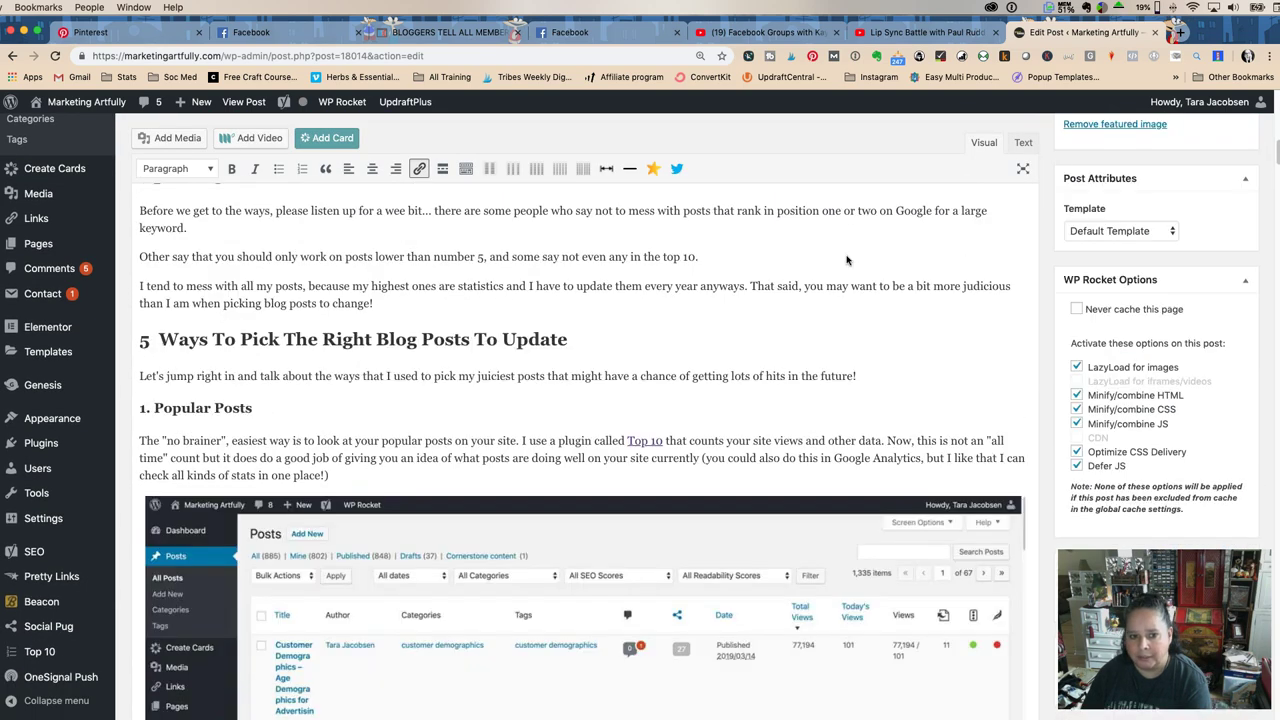
scroll(846, 260, "down", 20)
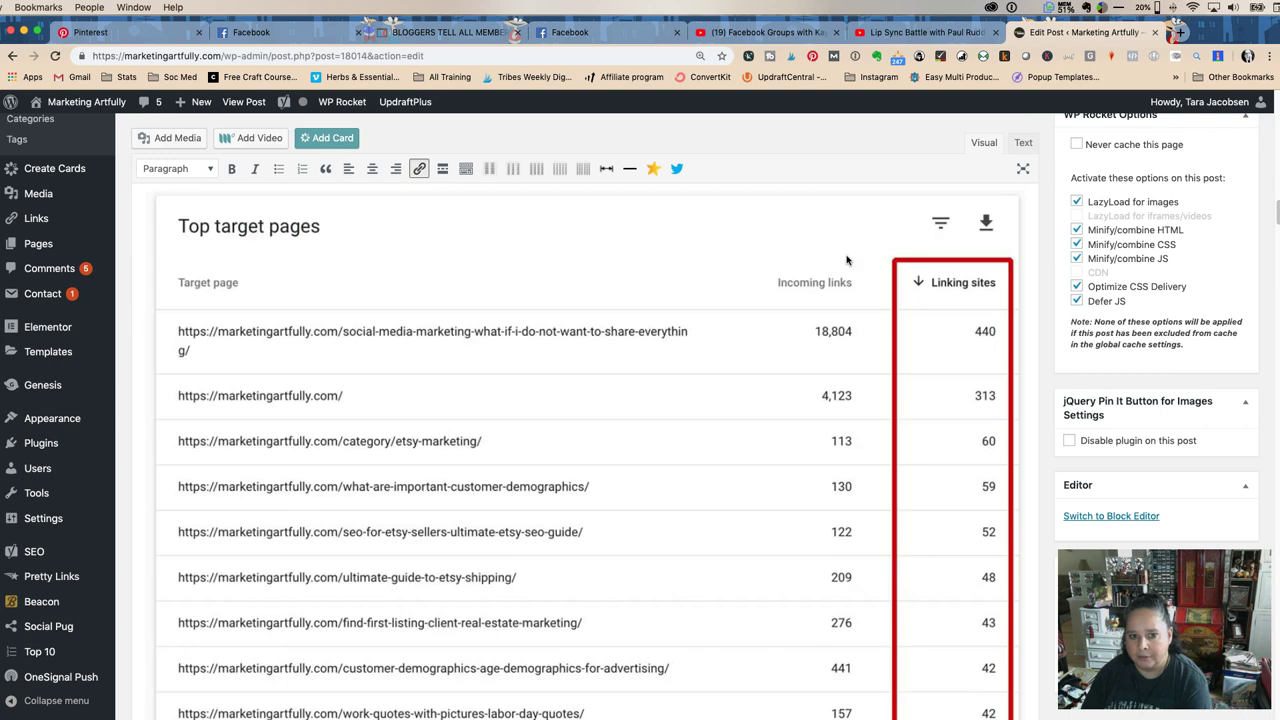
scroll(846, 260, "down", 10)
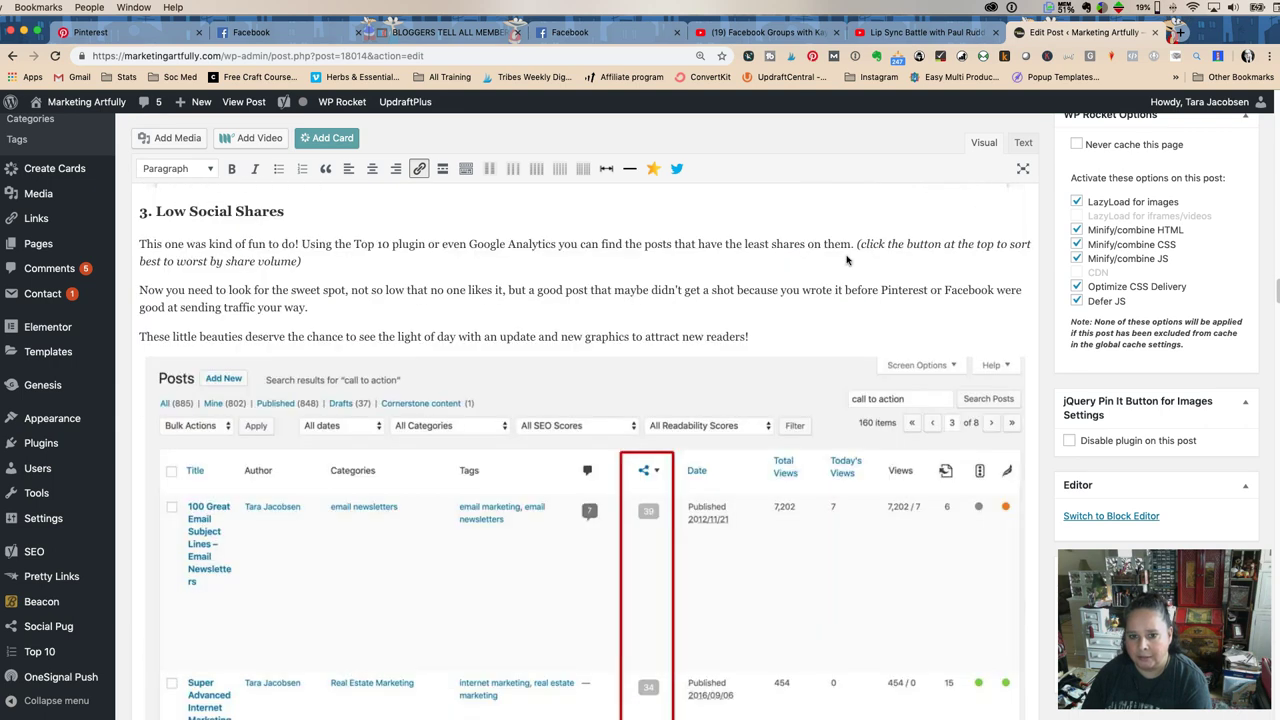
scroll(971, 171, "up", 12)
left_click(1013, 143)
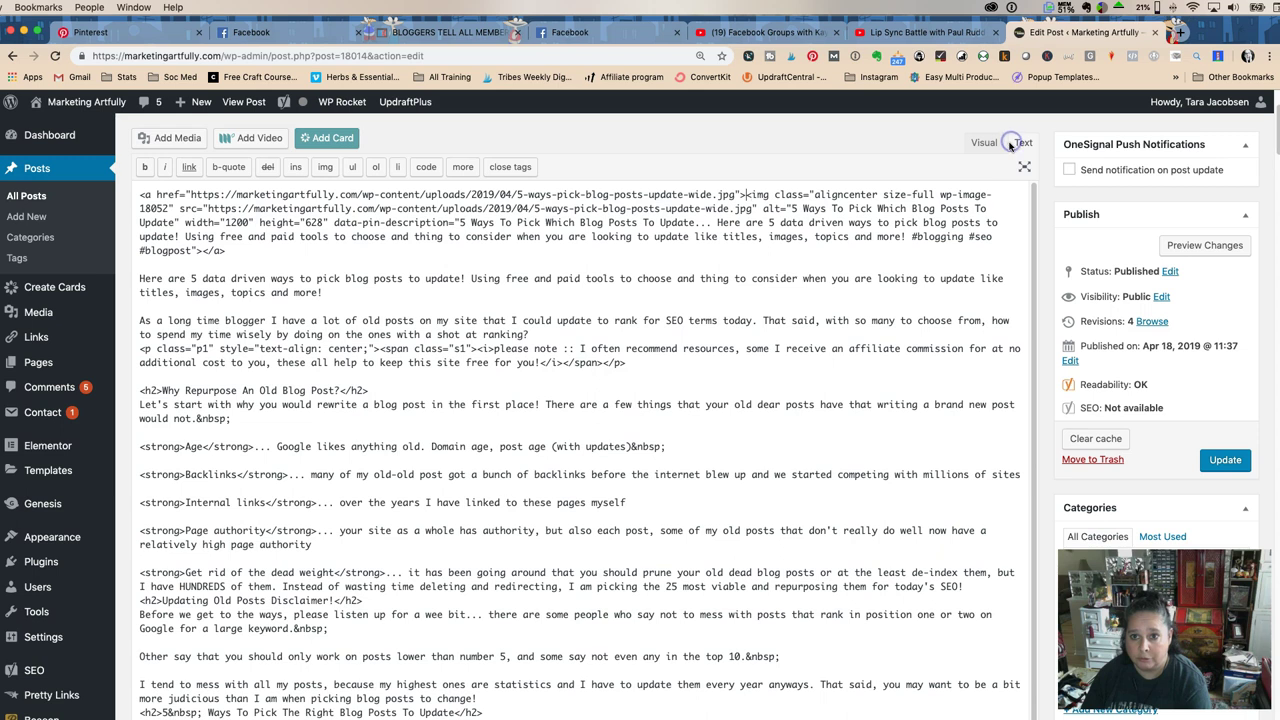
scroll(640, 330, "up", 3)
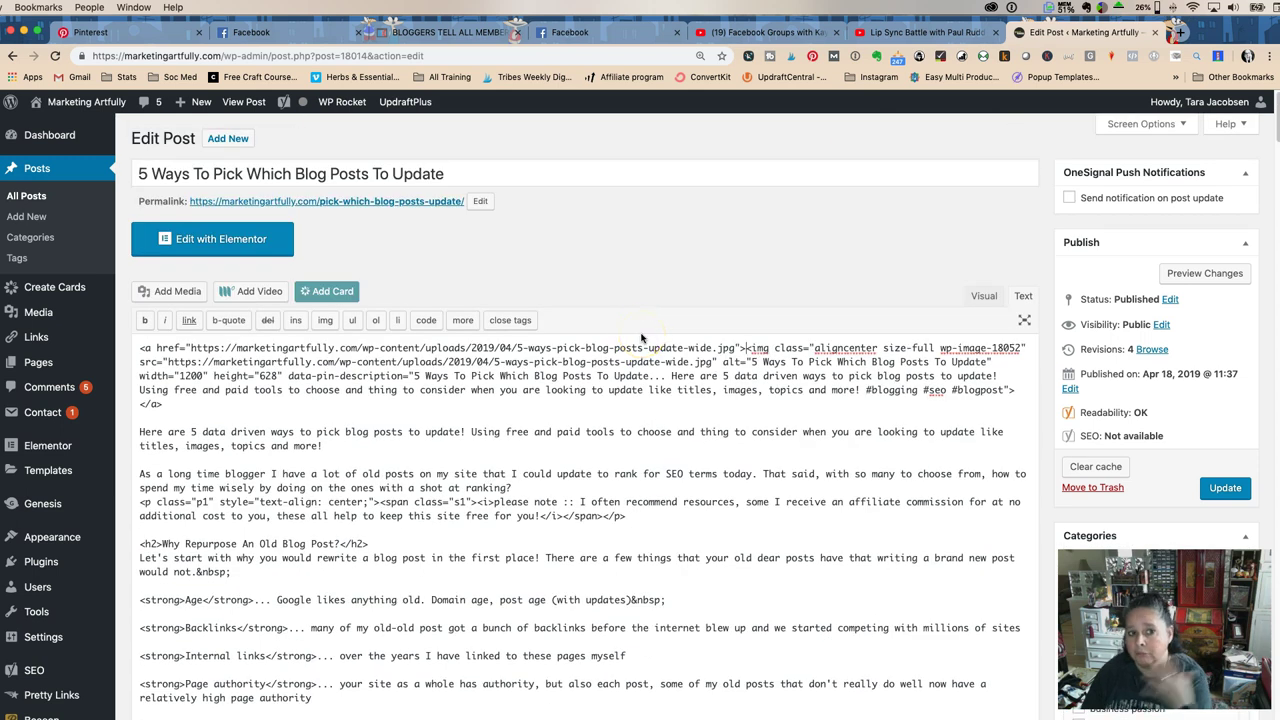
left_click(637, 291)
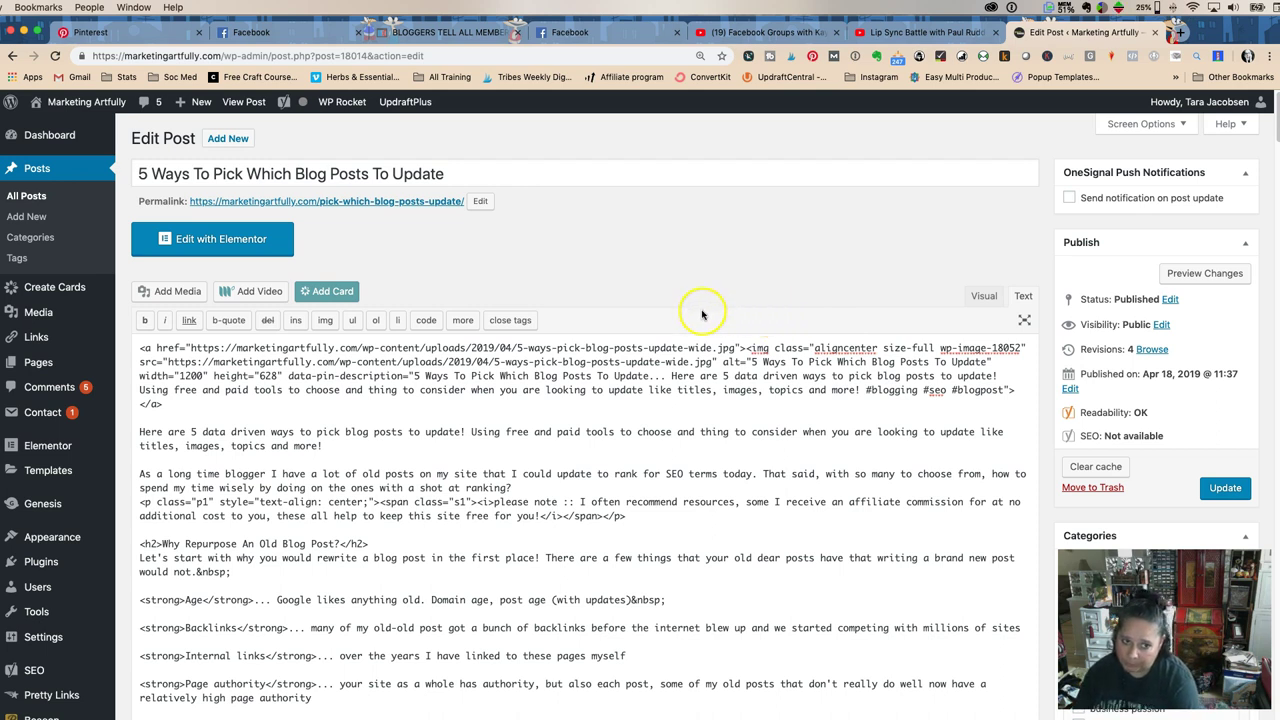
Step: Open the draft "7 Cool Reusable Gutenberg Block Ideas For Bloggers" and insert an empty Paragraph block below the FTC disclosure text
left_click(38, 196)
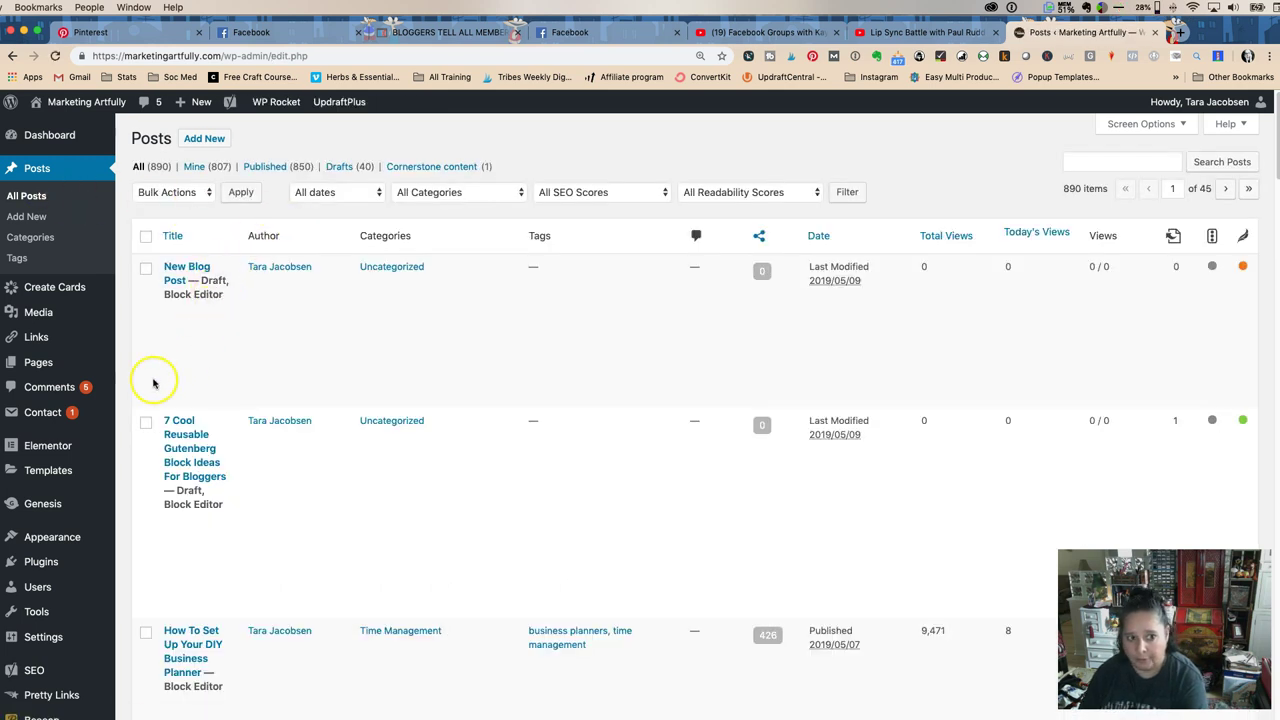
scroll(195, 505, "down", 2)
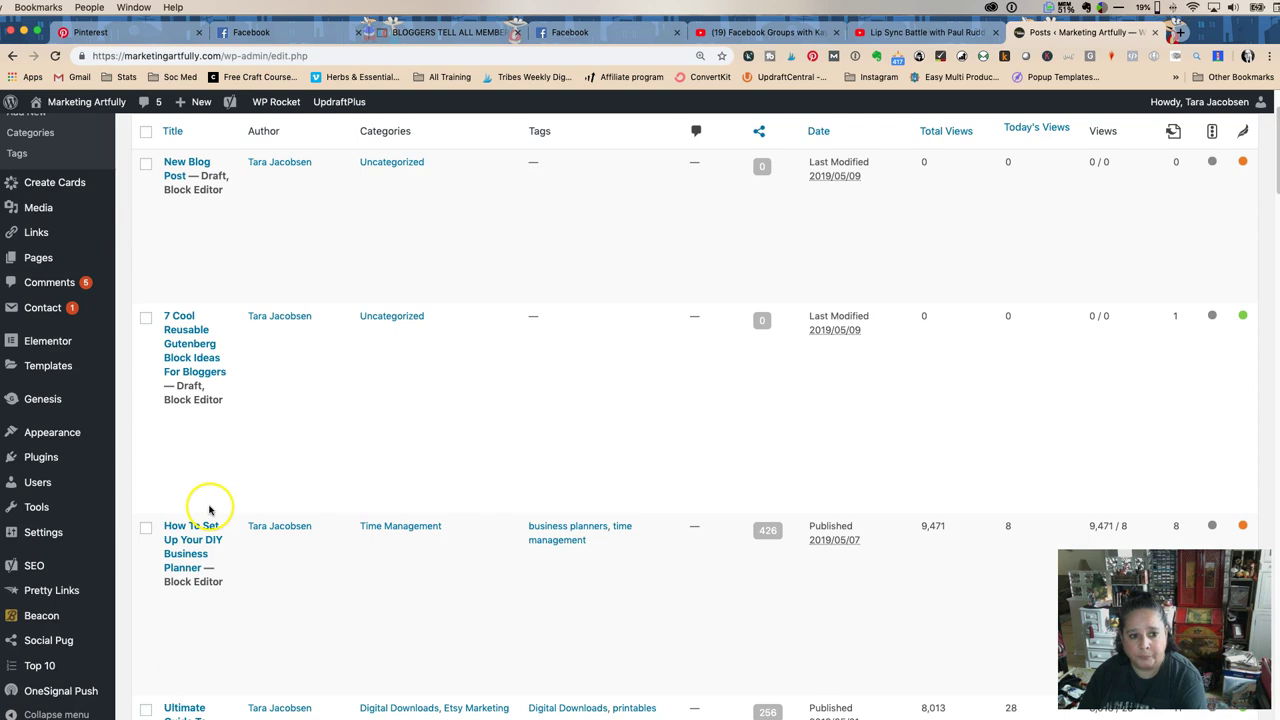
left_click(190, 345)
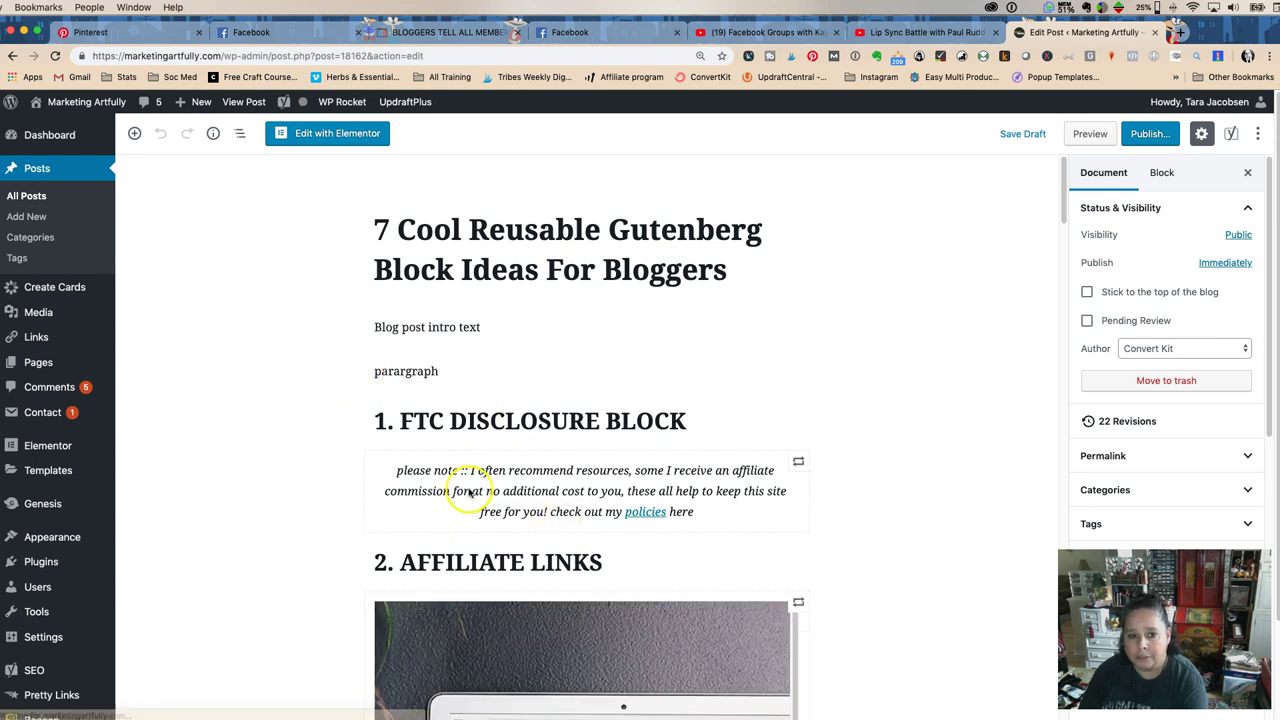
left_click(587, 531)
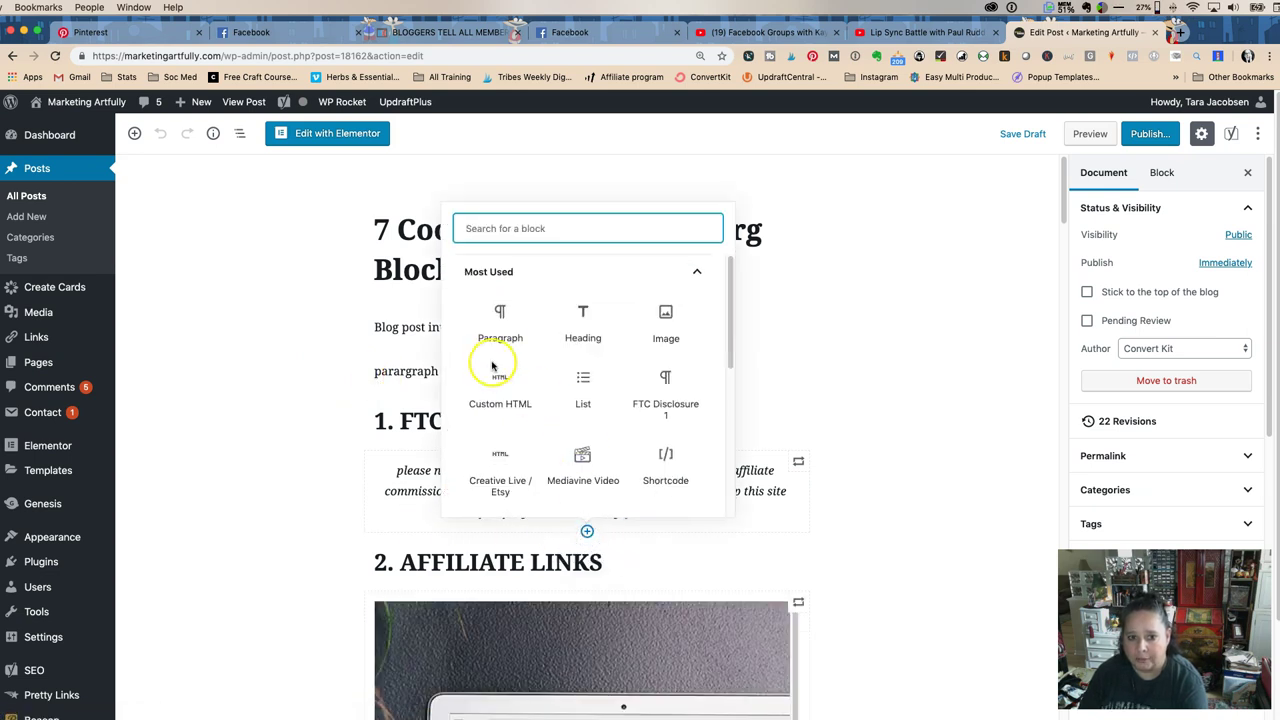
left_click(498, 313)
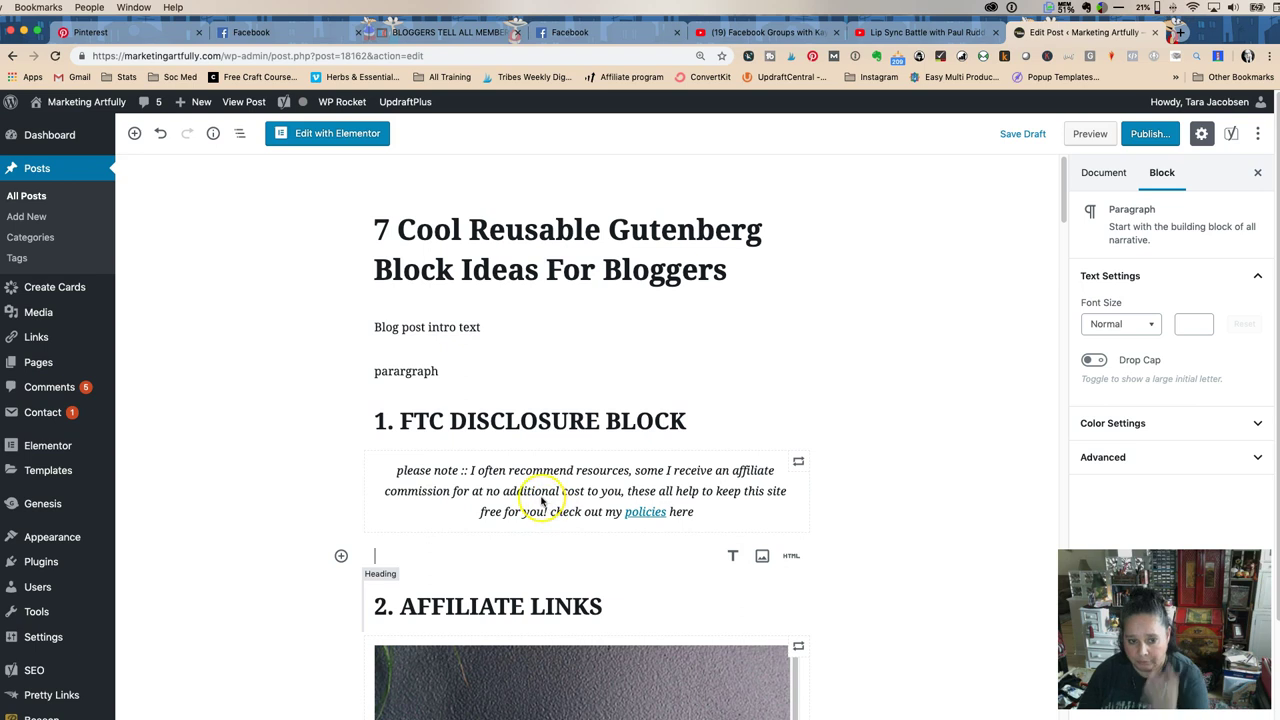
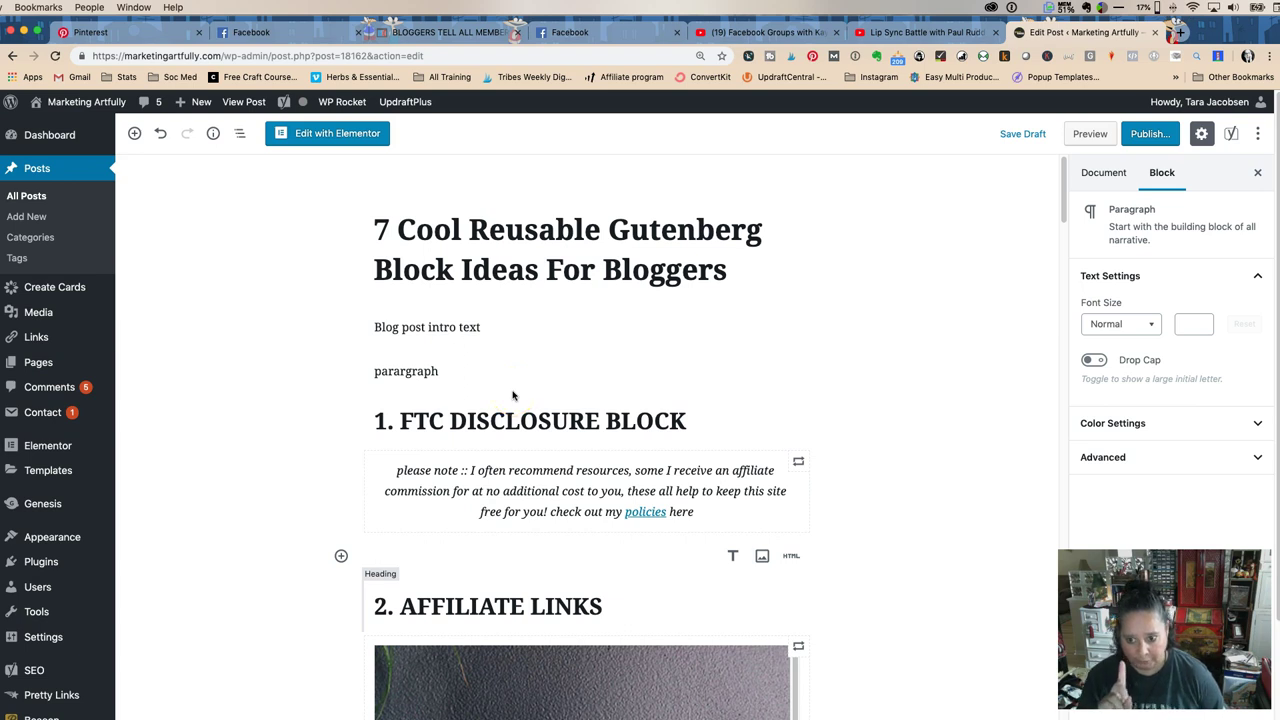
Step: On the artsyfartsylife.com admin, open the post "5 Things To Try When Your Loved One Says You Are Always 'Yelling'" for editing, abandoning the current draft's changes
left_click(356, 58)
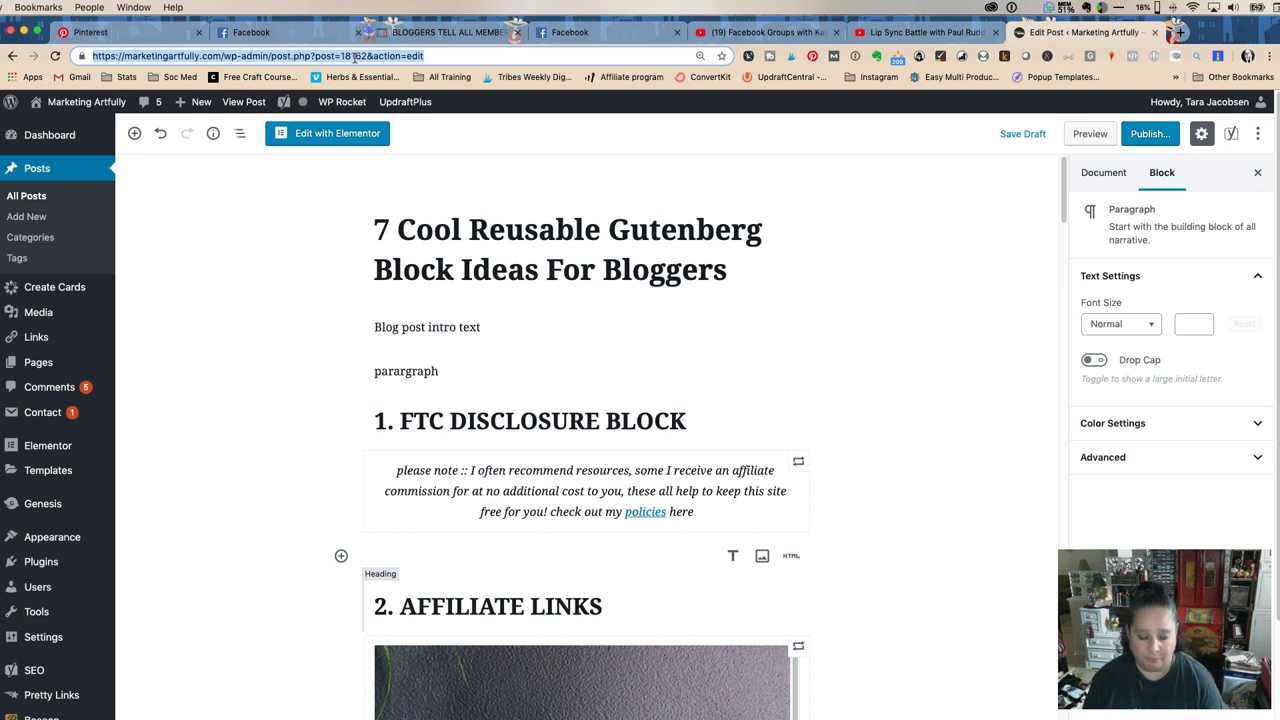
type("artsyfartsylife.com")
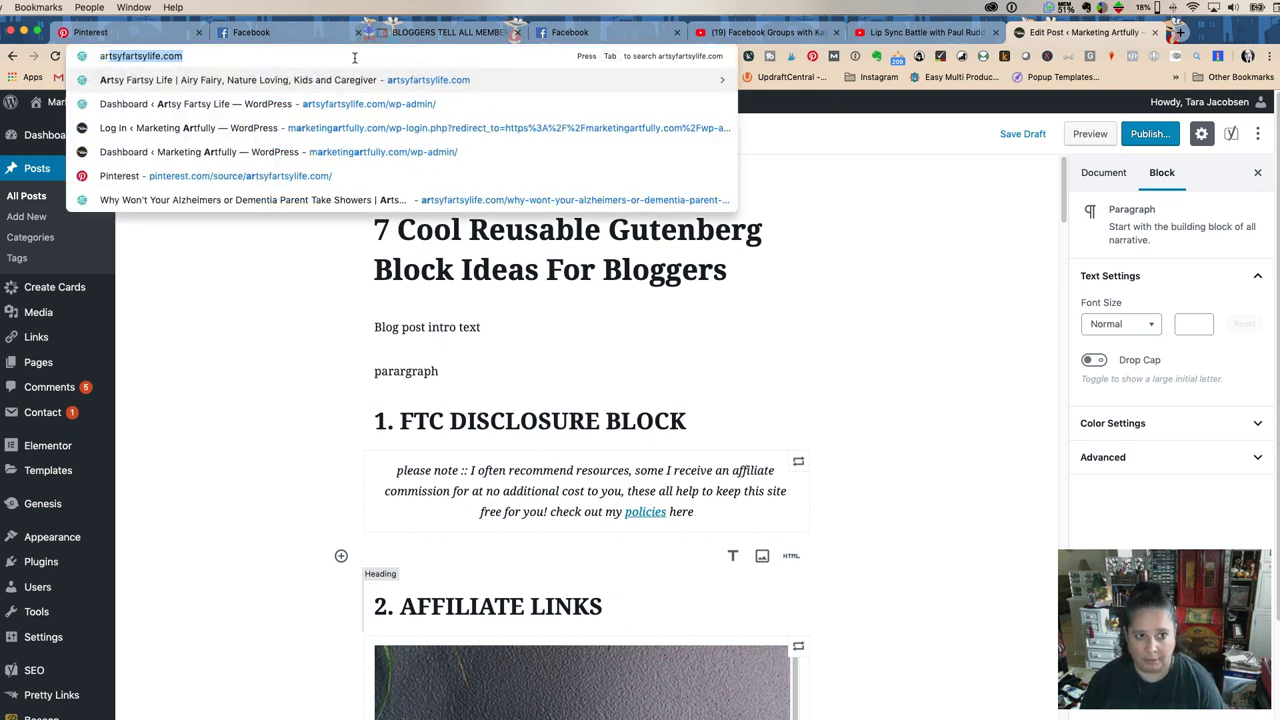
left_click(257, 103)
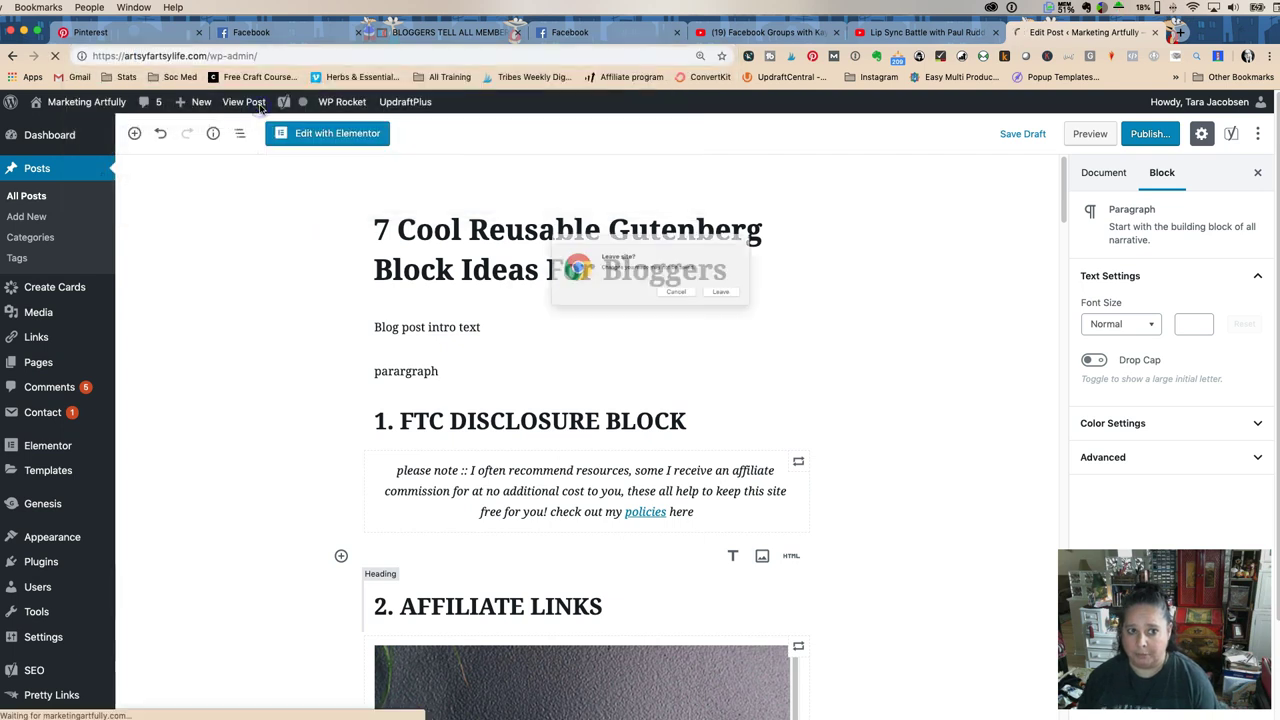
left_click(752, 301)
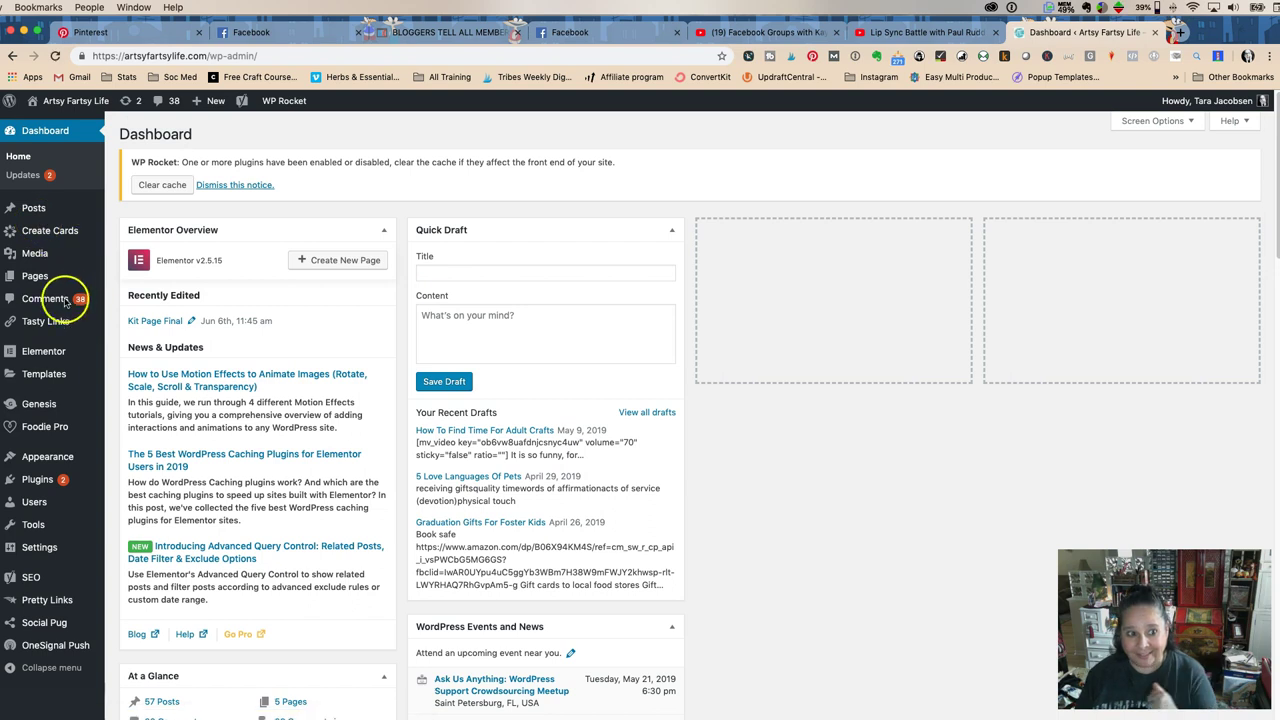
left_click(34, 210)
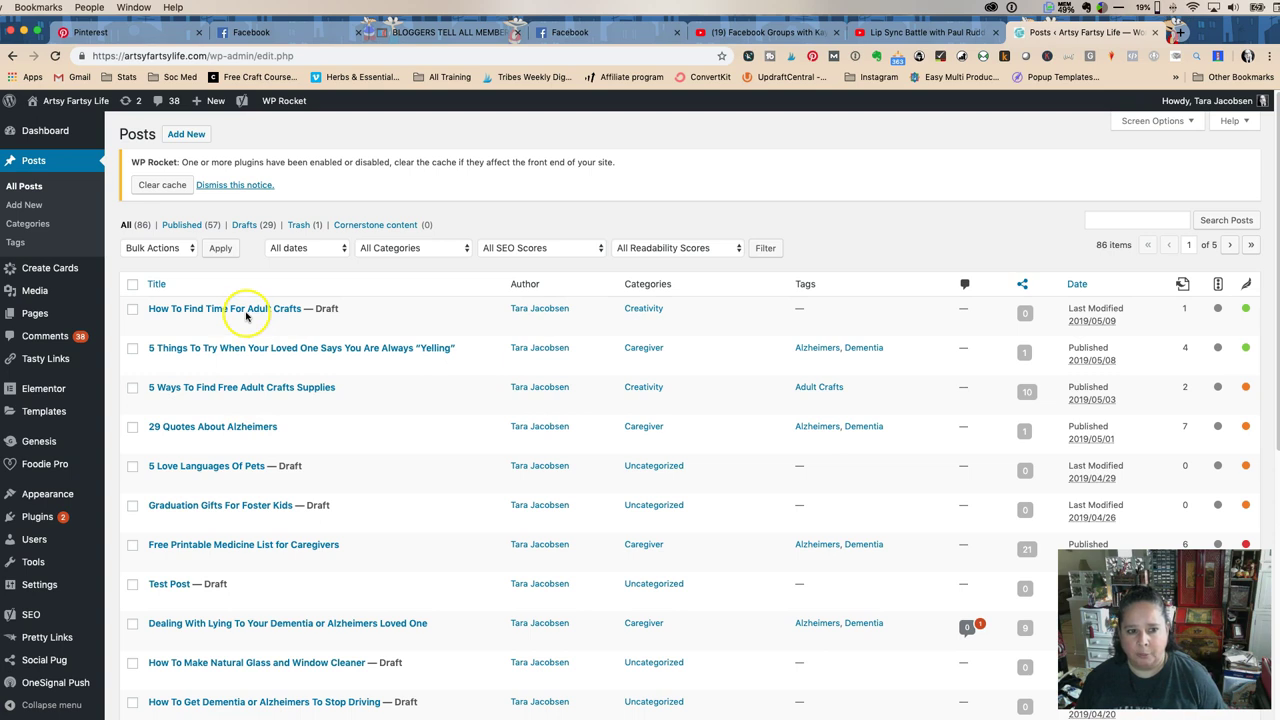
left_click(241, 348)
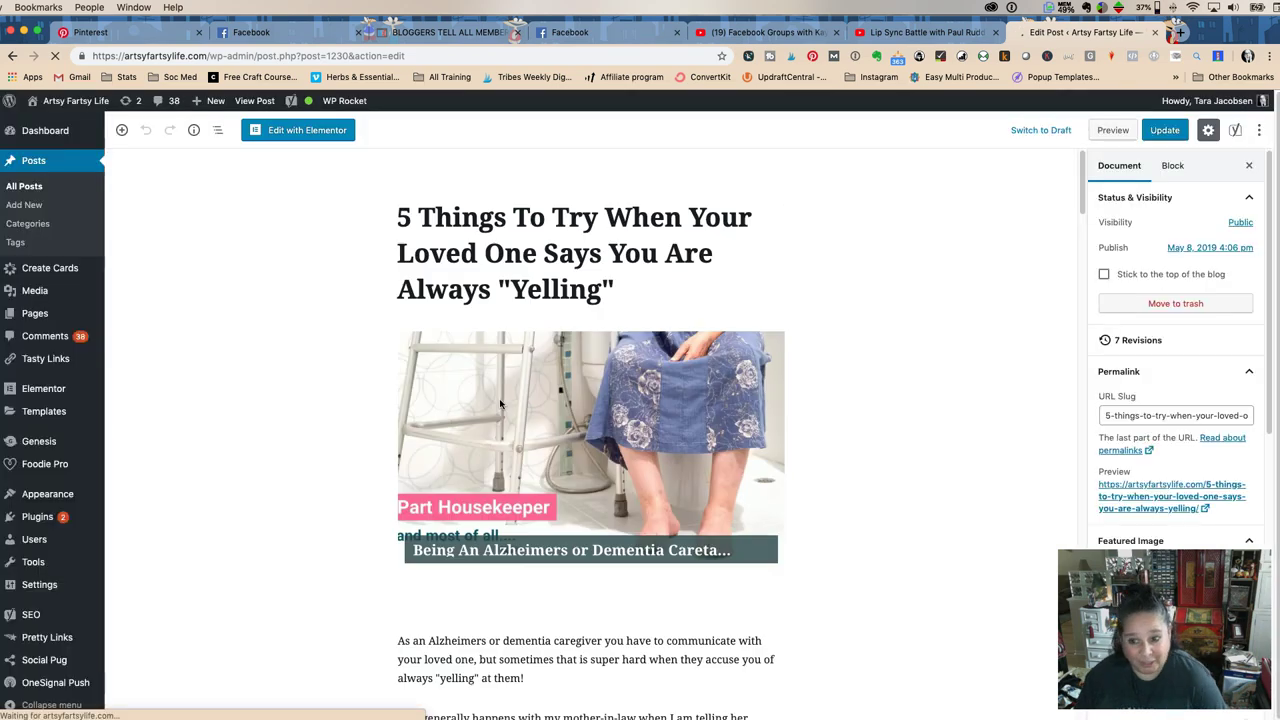
Step: Review the "Yelling" post from its opening images to the layout settings, selecting individual paragraphs in the wrap-up section to inspect their blocks
scroll(502, 411, "down", 10)
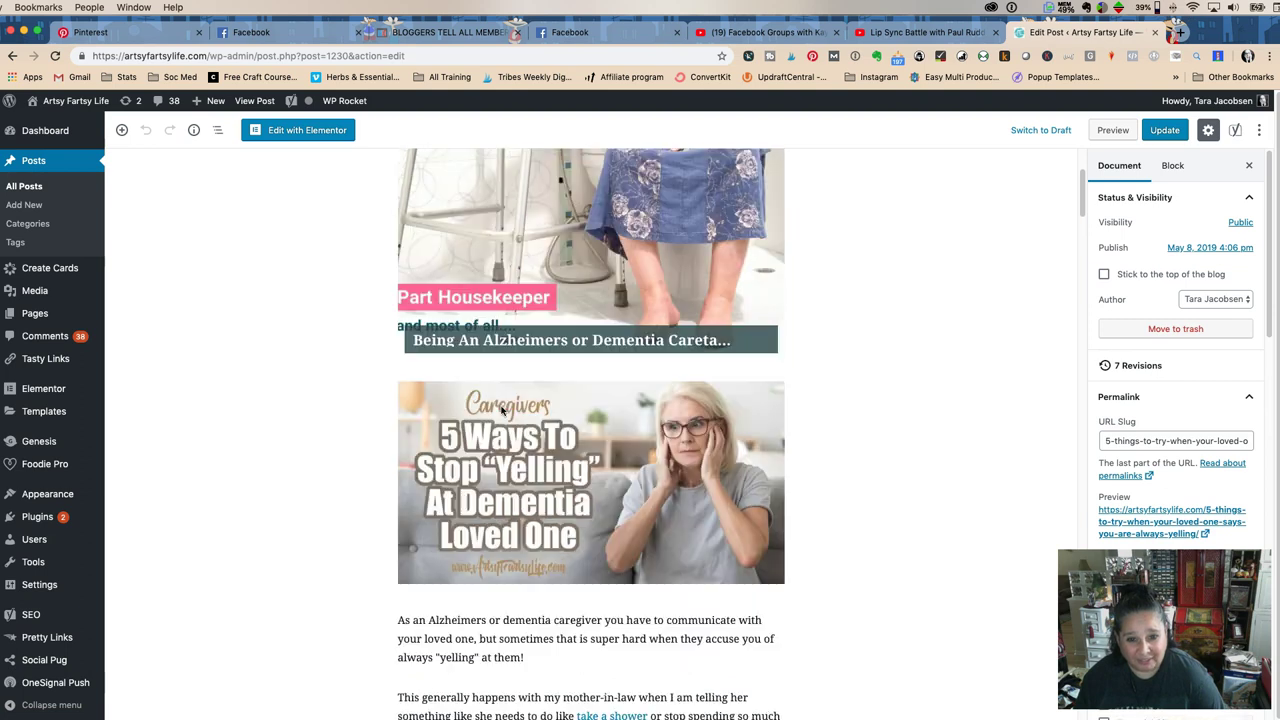
scroll(502, 414, "down", 5)
scroll(714, 342, "up", 10)
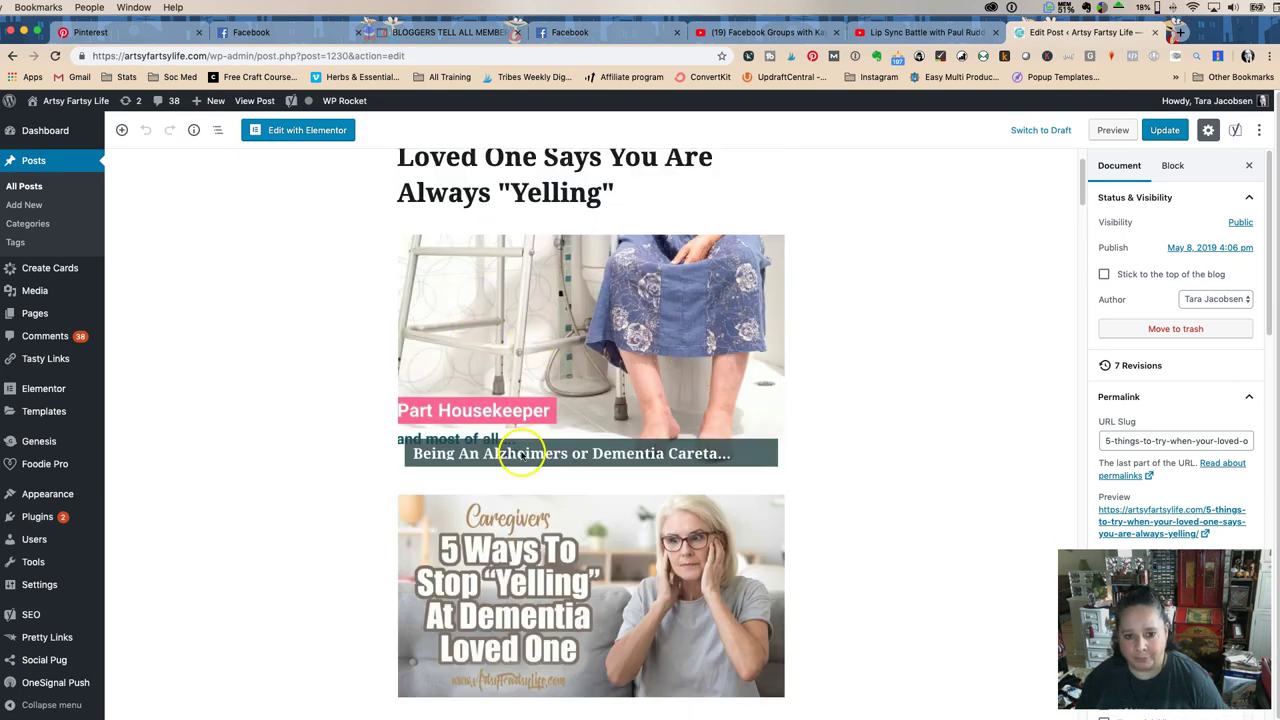
scroll(522, 455, "down", 10)
scroll(522, 455, "down", 12)
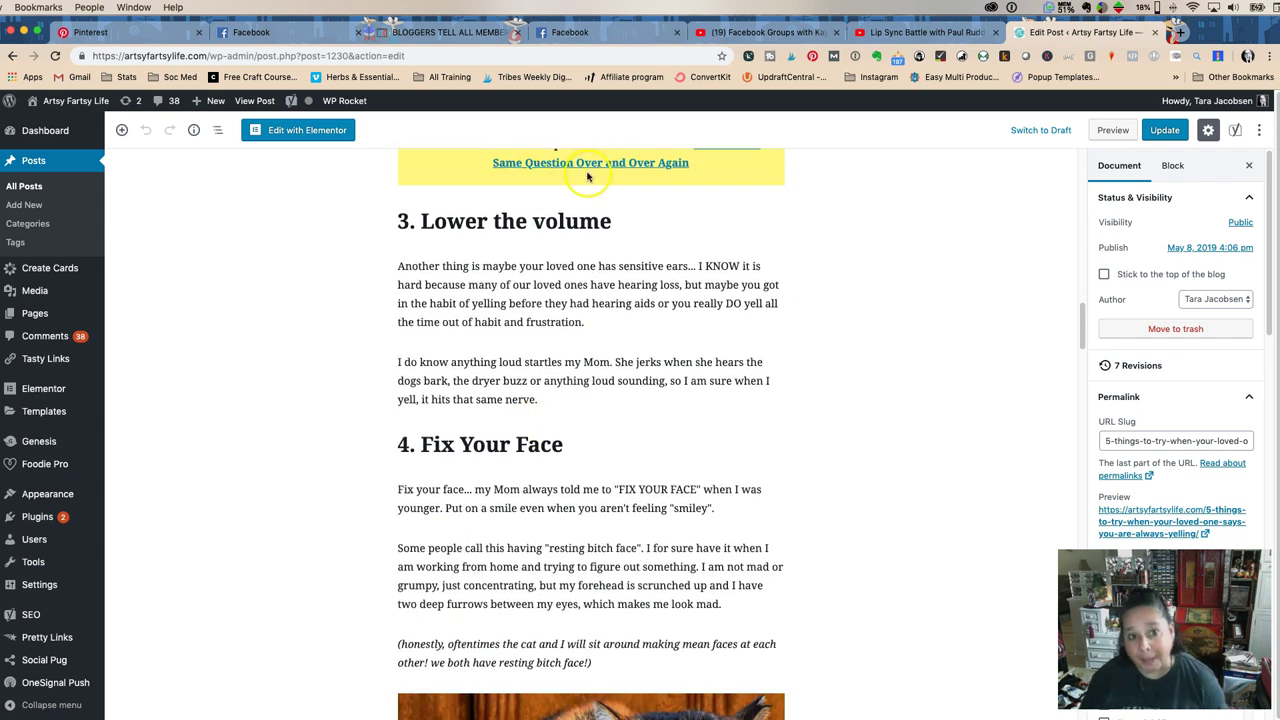
scroll(606, 417, "down", 10)
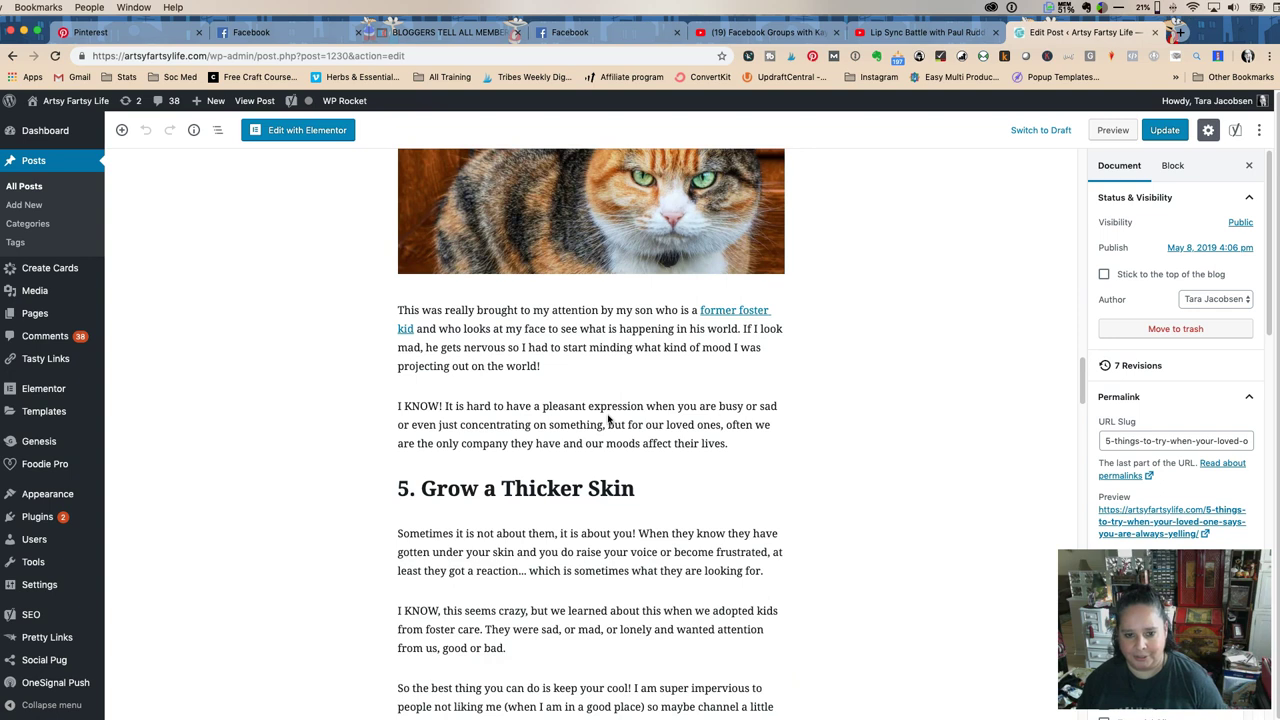
scroll(606, 417, "down", 10)
left_click(486, 336)
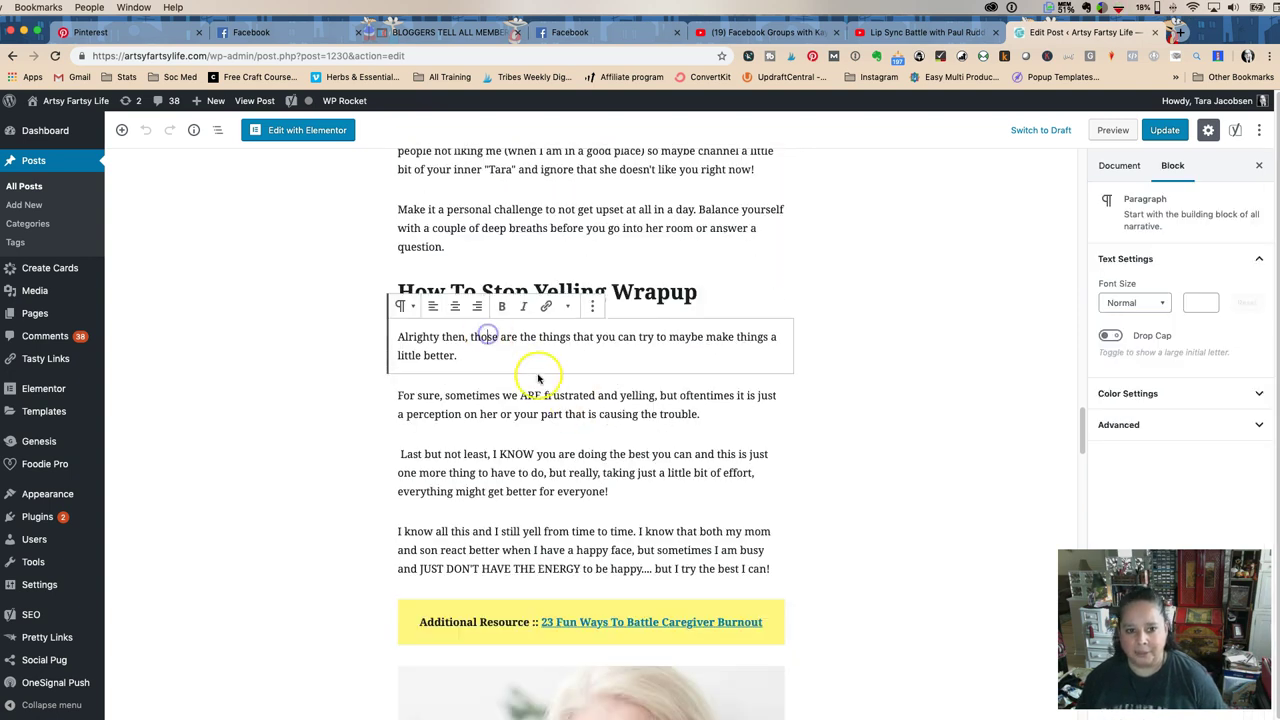
left_click(537, 454)
scroll(550, 485, "down", 2)
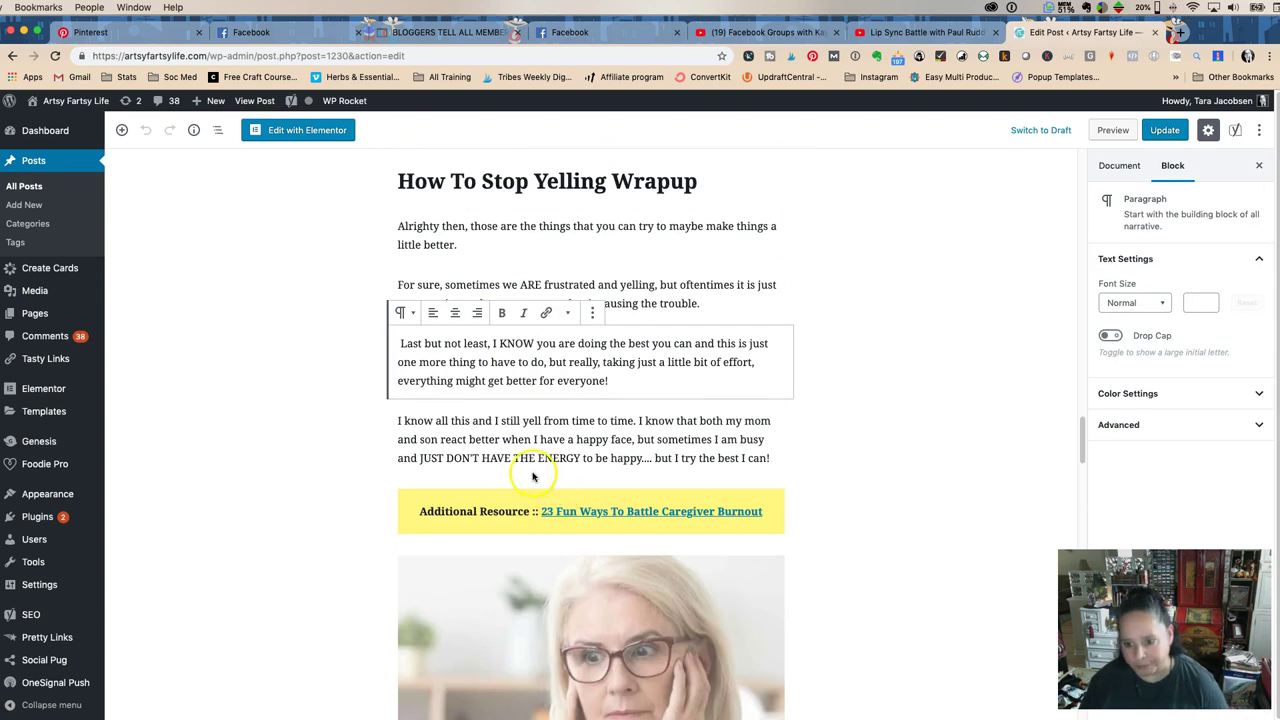
scroll(516, 405, "down", 10)
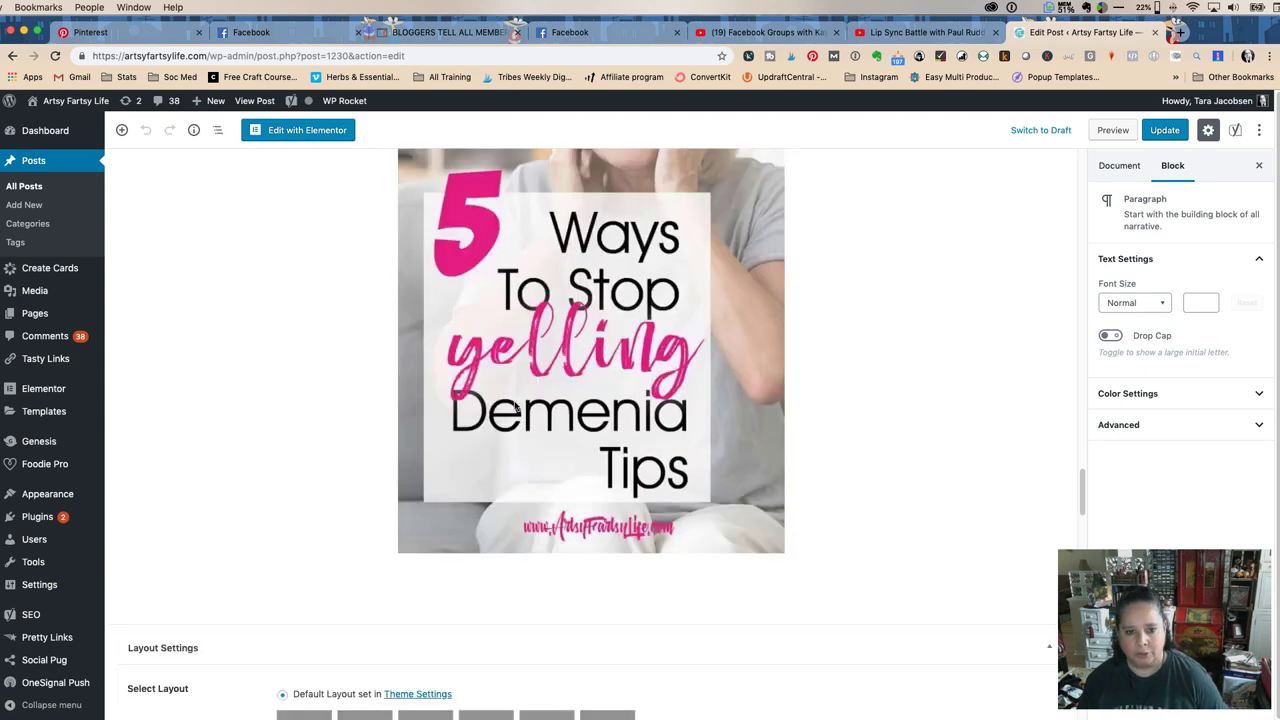
scroll(516, 406, "down", 4)
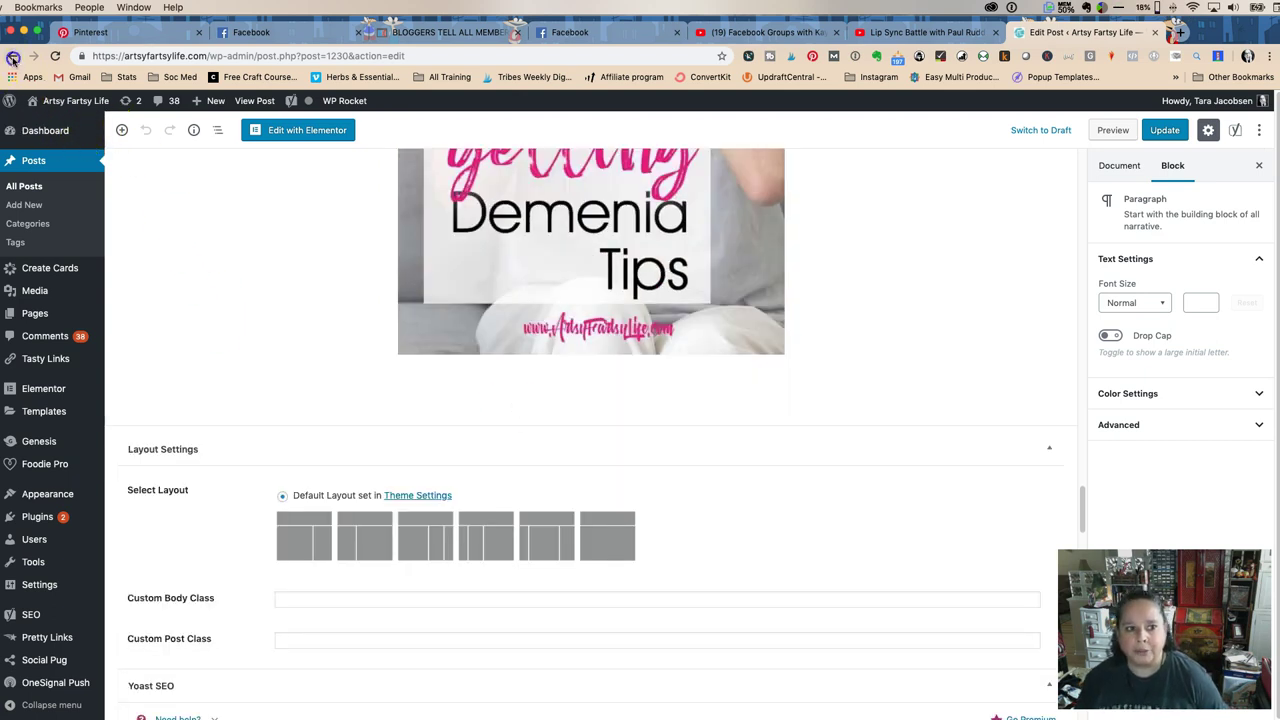
Step: Return to the list of all posts and open "5 Tips For When You Are Trying To Adopt Older Foster Kids" from page 3
left_click(50, 165)
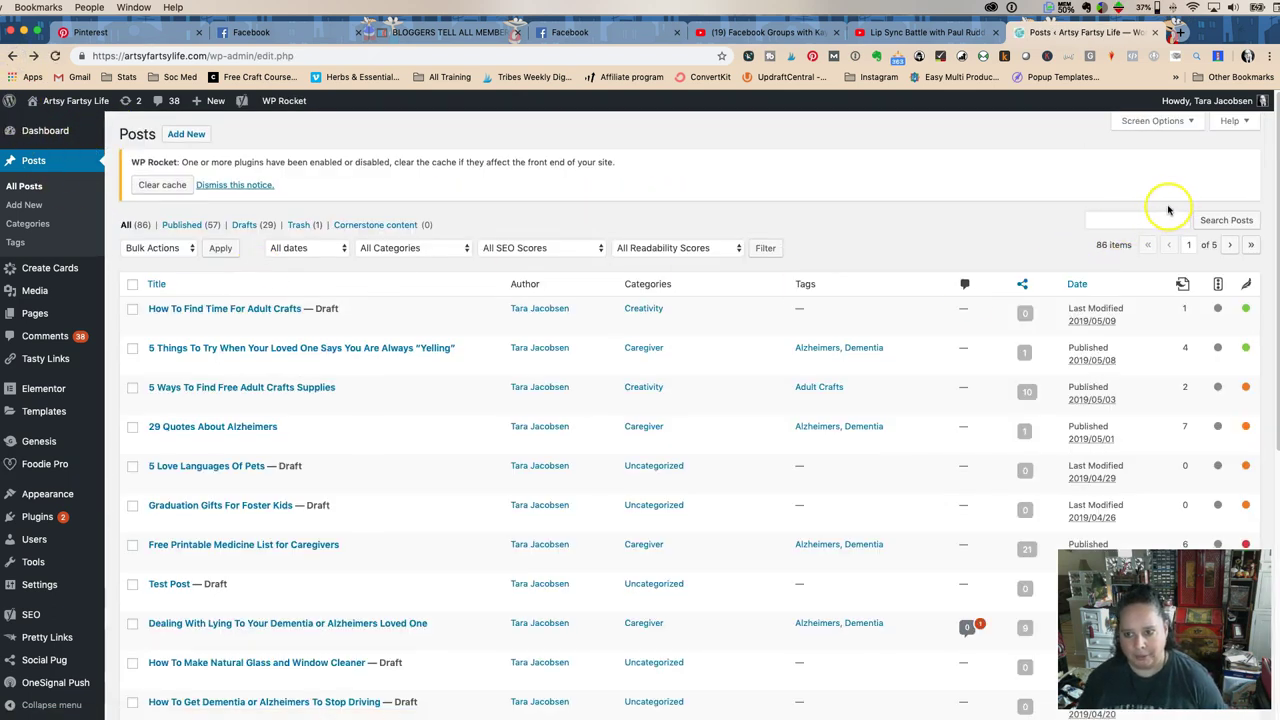
left_click(1140, 218)
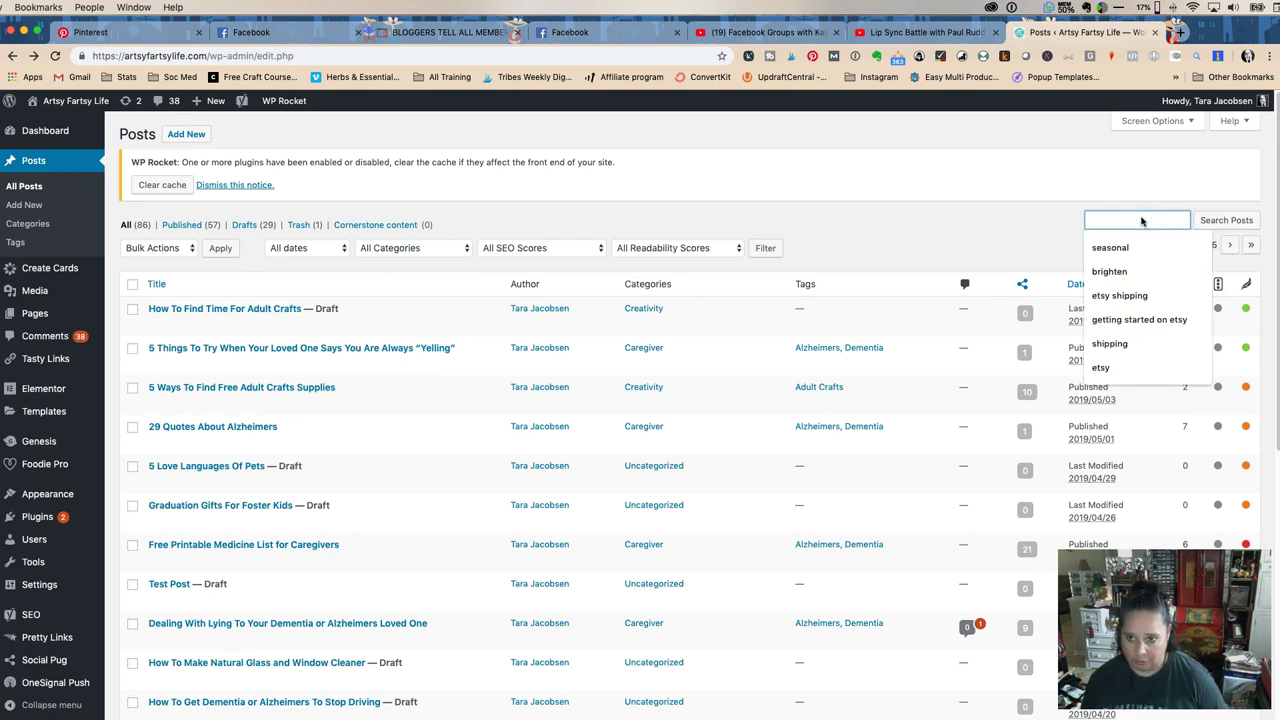
left_click(1000, 209)
left_click(1188, 248)
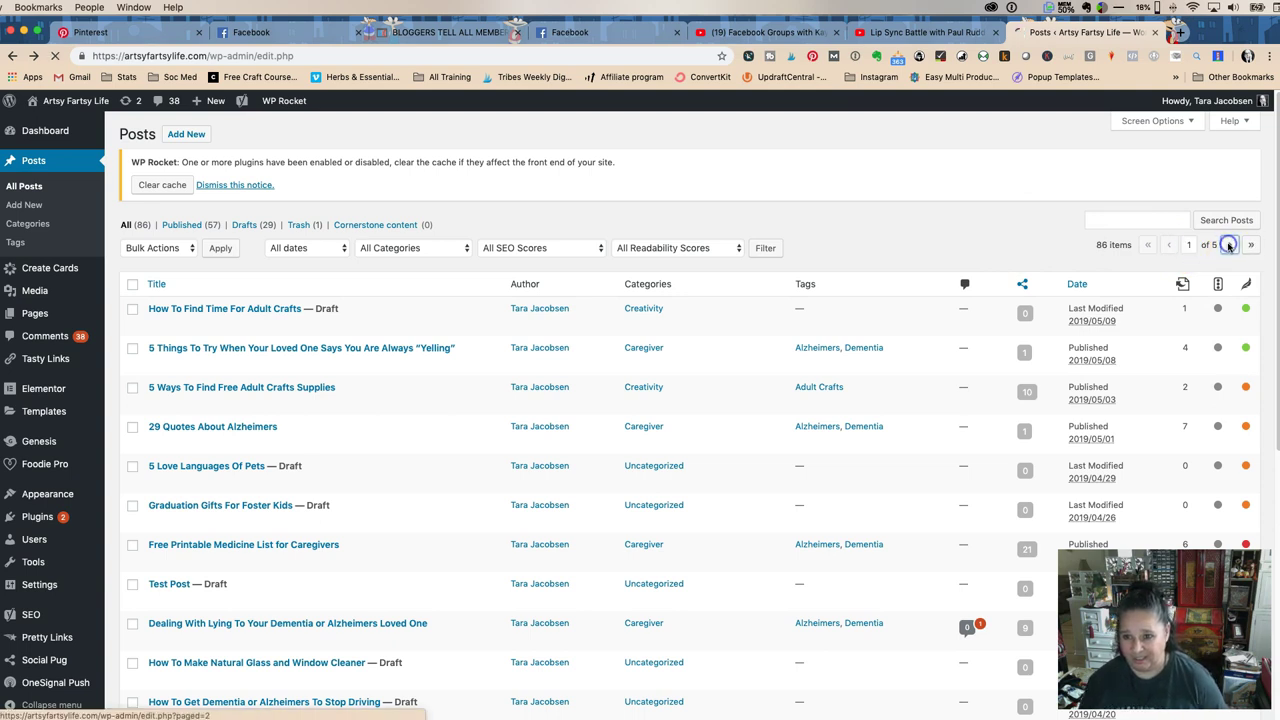
left_click(1230, 246)
left_click(1230, 246)
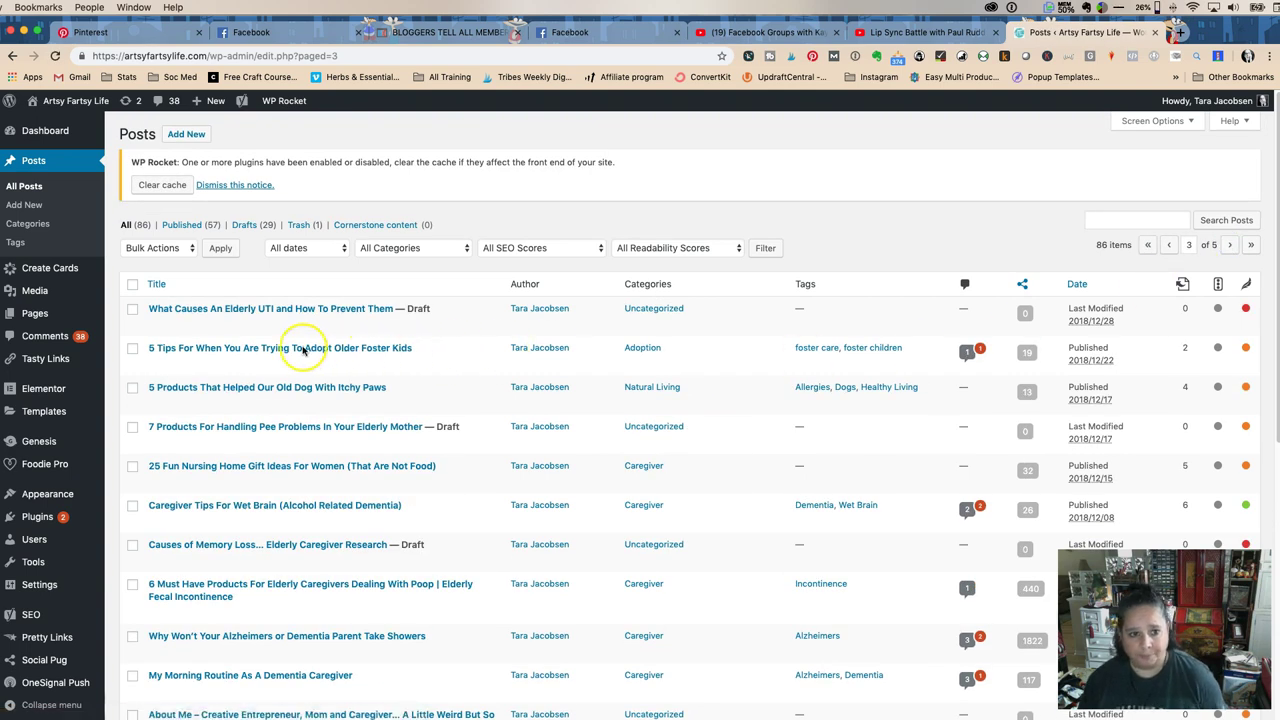
left_click(224, 348)
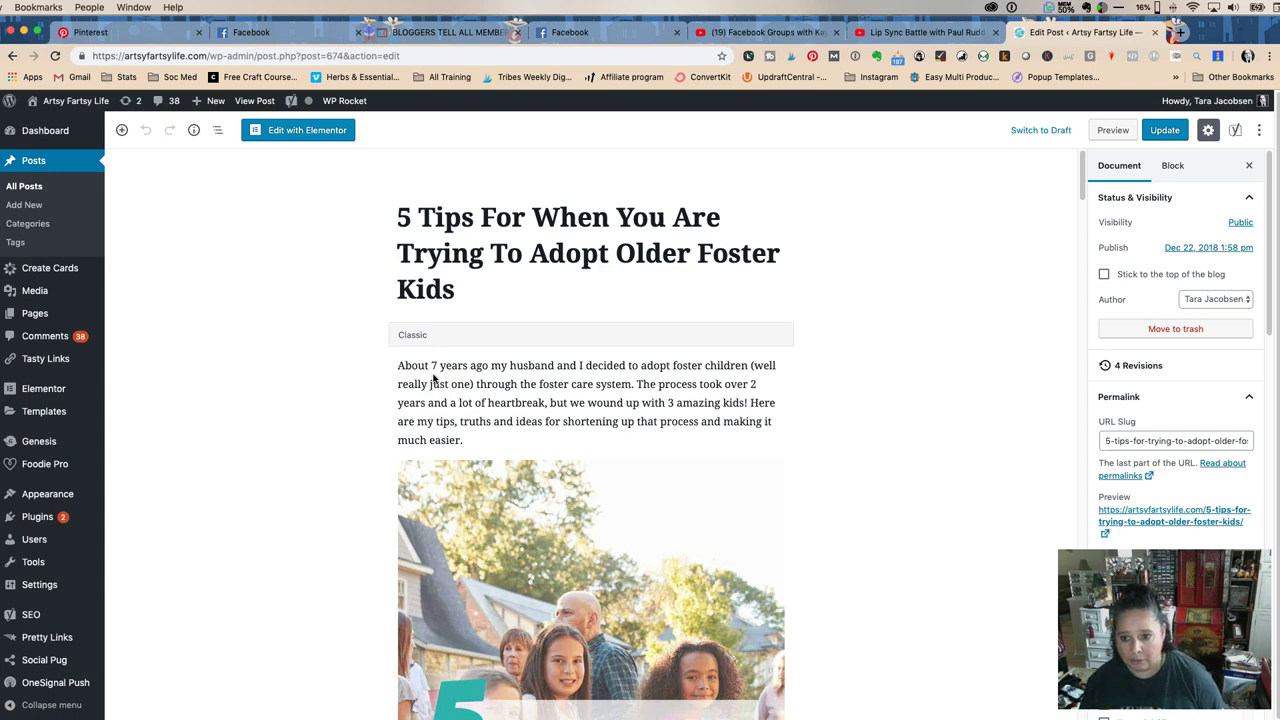
Step: Select the post's Classic block and examine its formatting toolbar and how far the block extends through the content
left_click(497, 372)
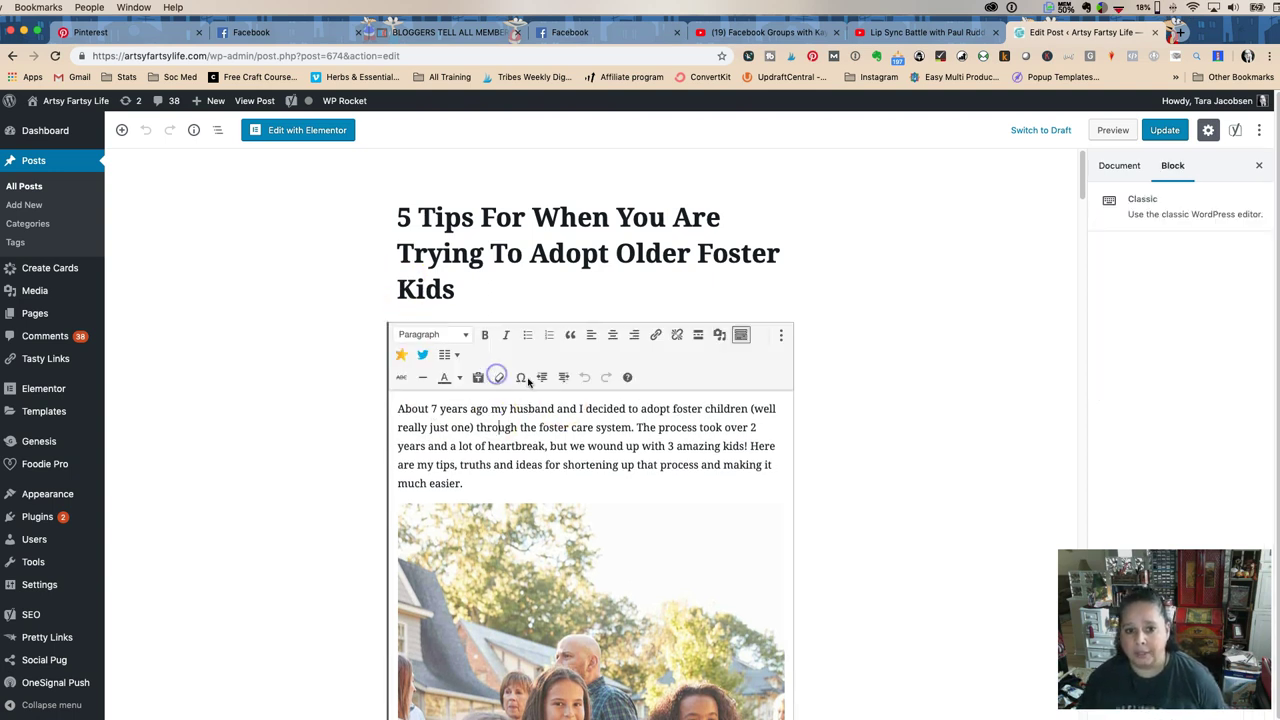
scroll(558, 427, "down", 10)
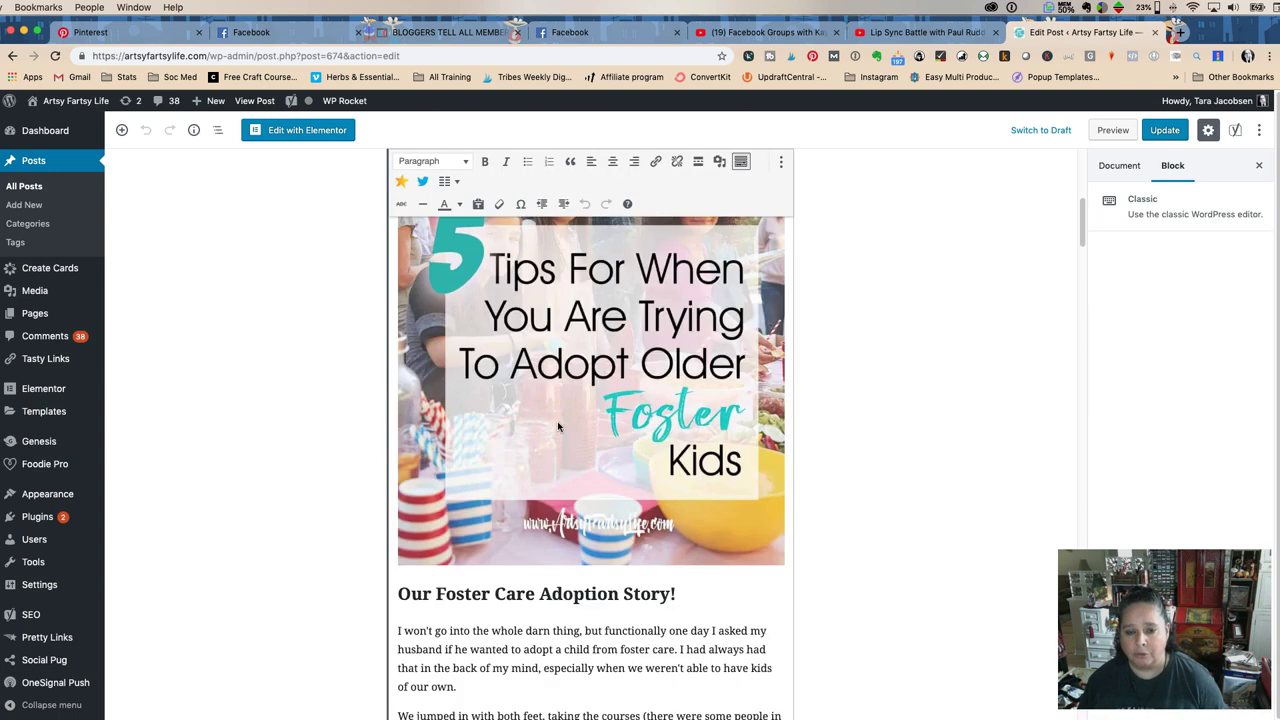
scroll(558, 427, "down", 5)
scroll(523, 440, "up", 4)
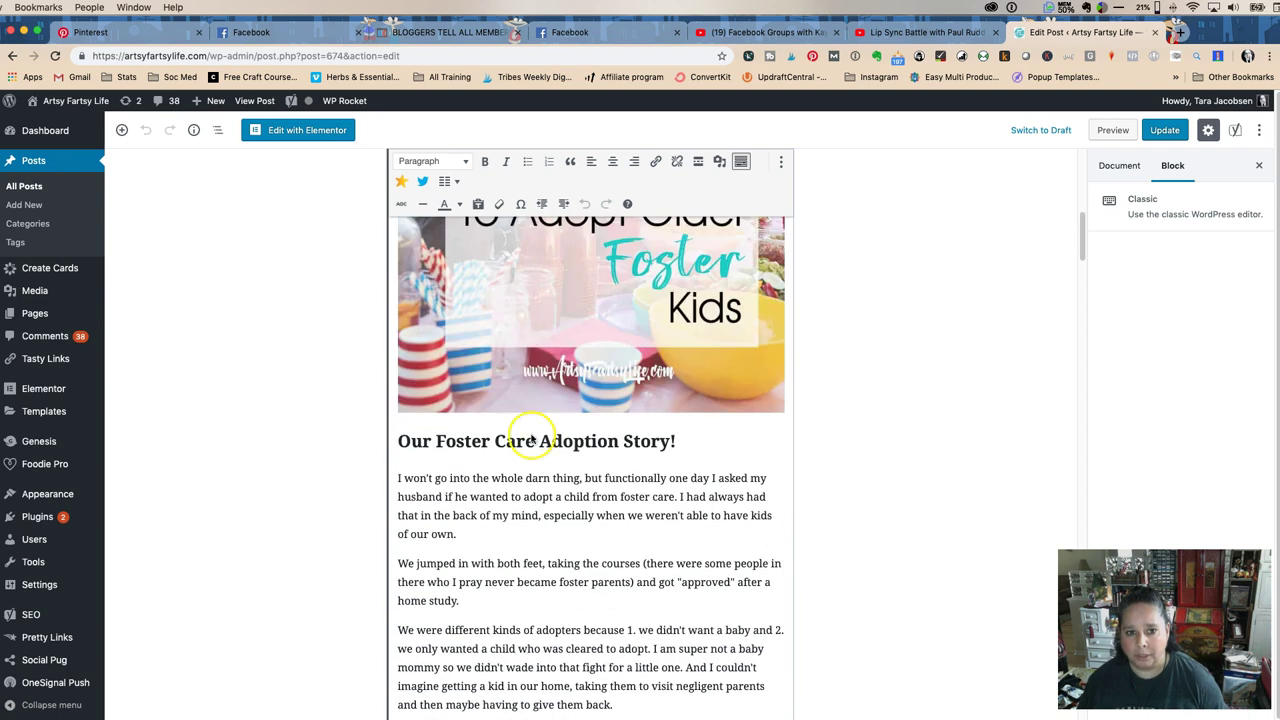
left_click(576, 483)
scroll(576, 483, "up", 10)
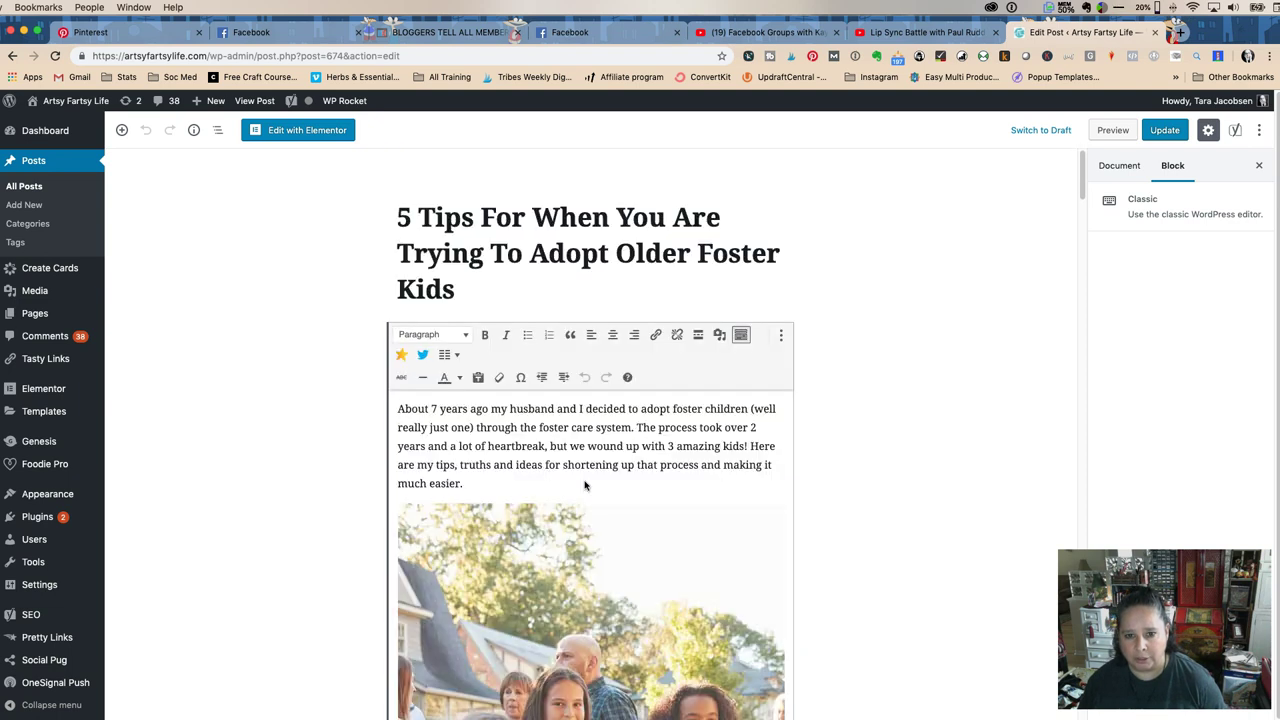
Step: Show the Classic block as HTML, look through its code to the end, and return it to visual editing
left_click(783, 339)
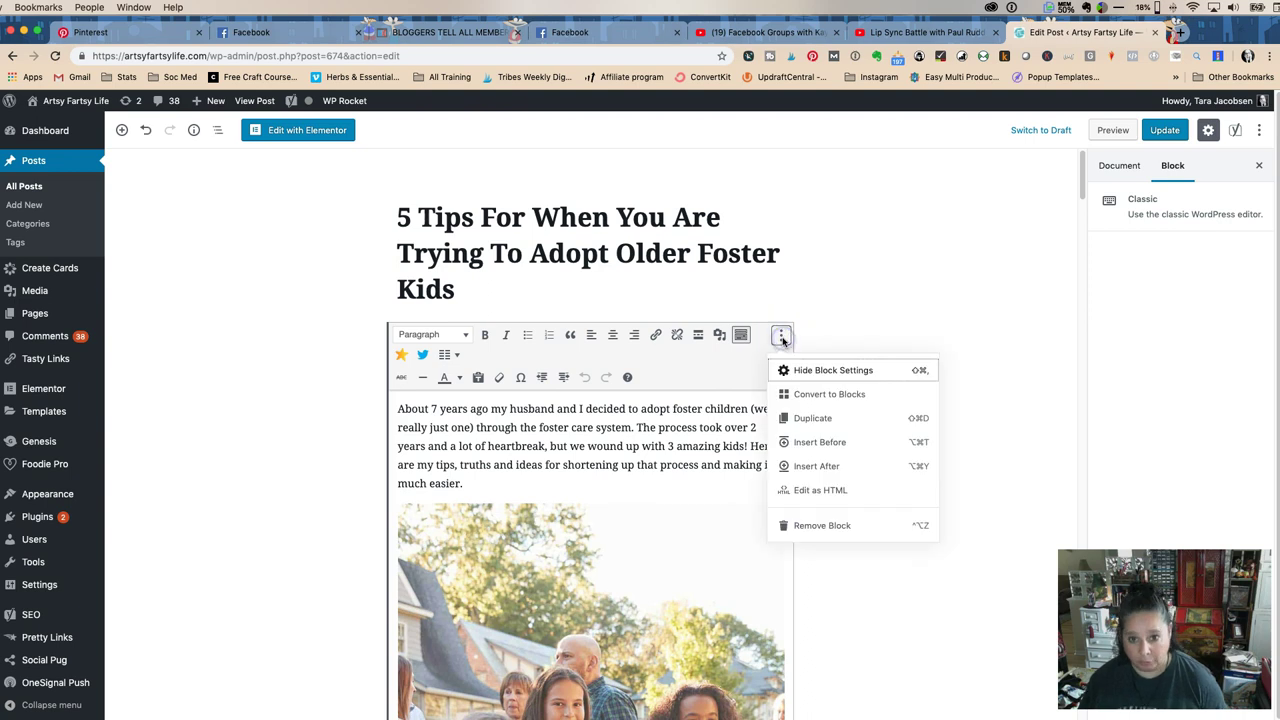
left_click(799, 490)
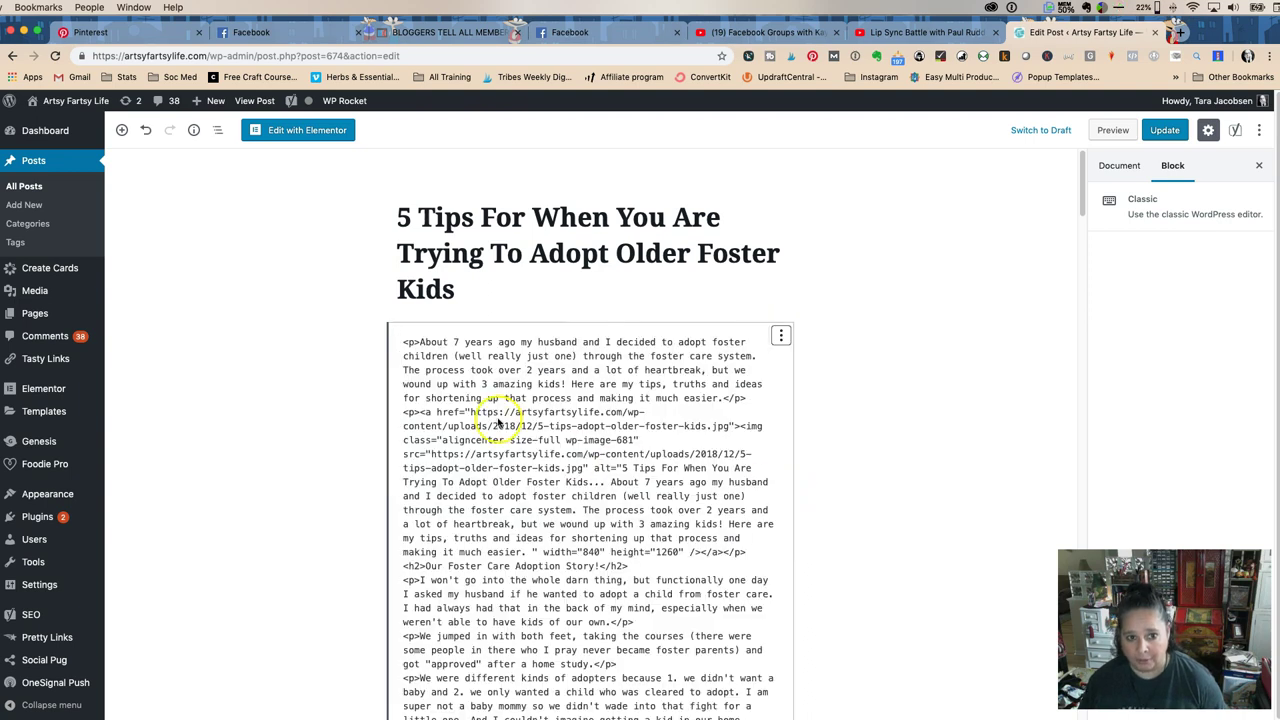
scroll(520, 395, "down", 20)
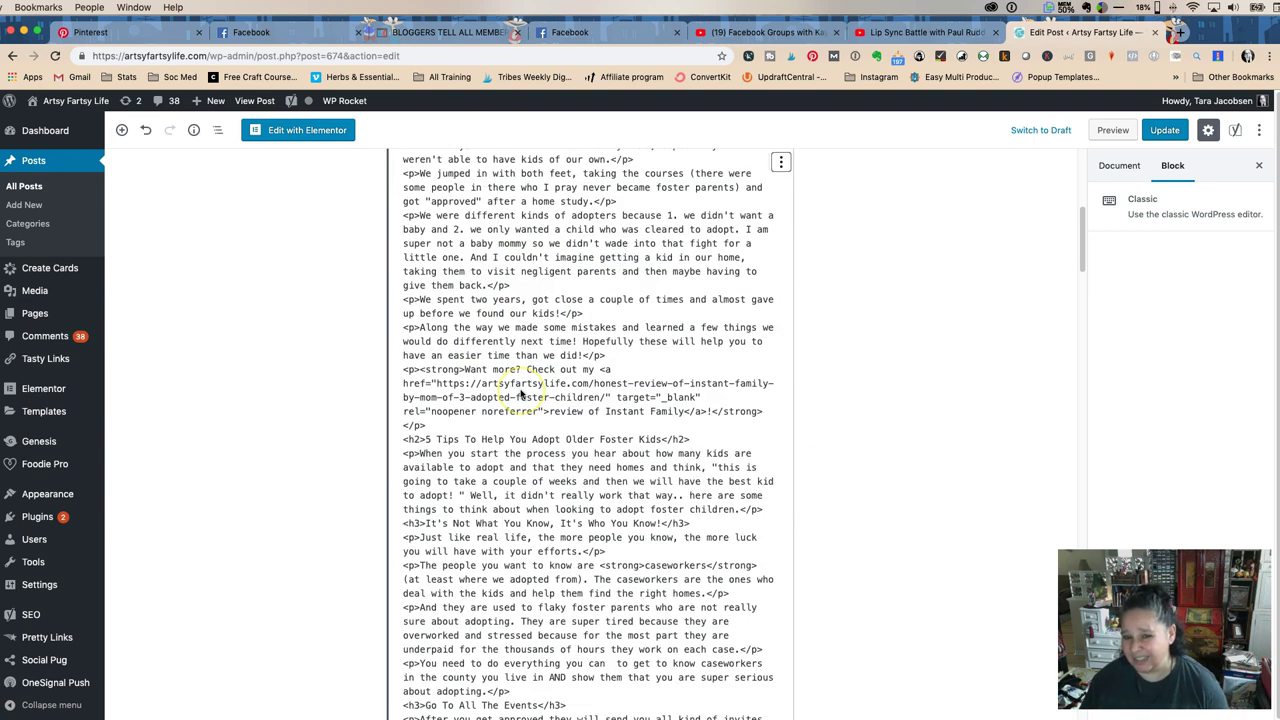
scroll(520, 395, "down", 5)
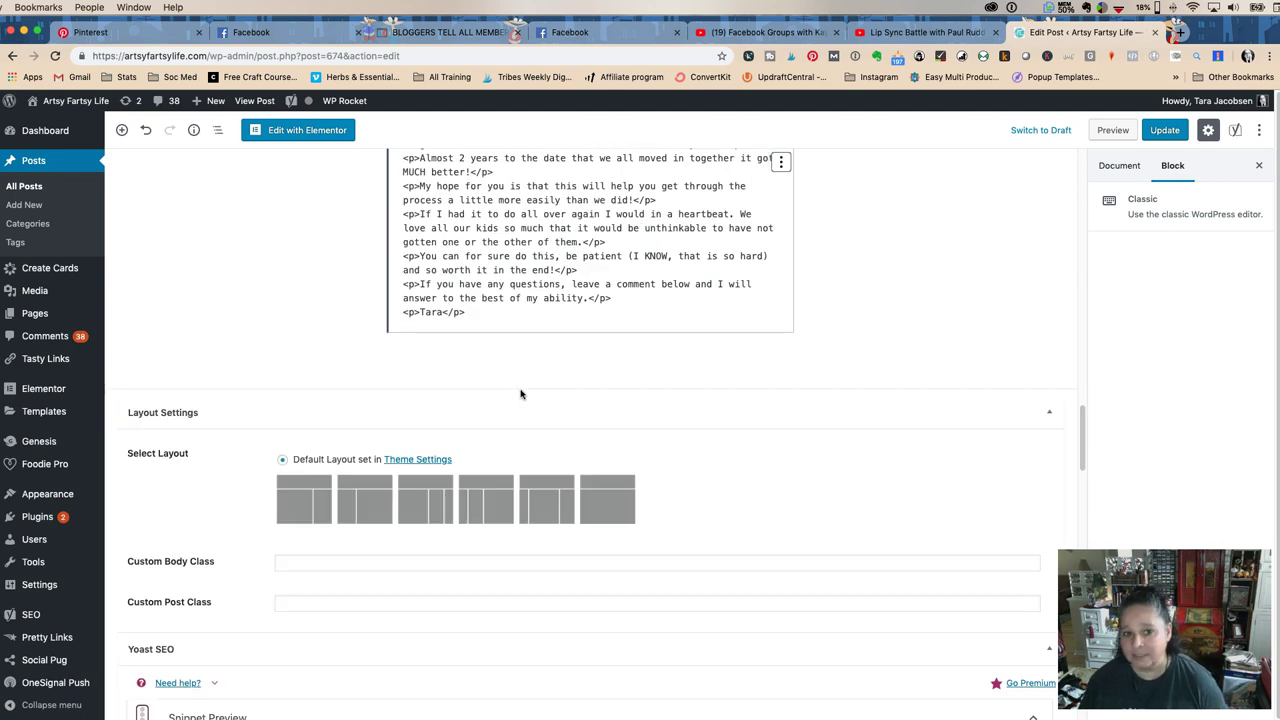
scroll(520, 395, "up", 20)
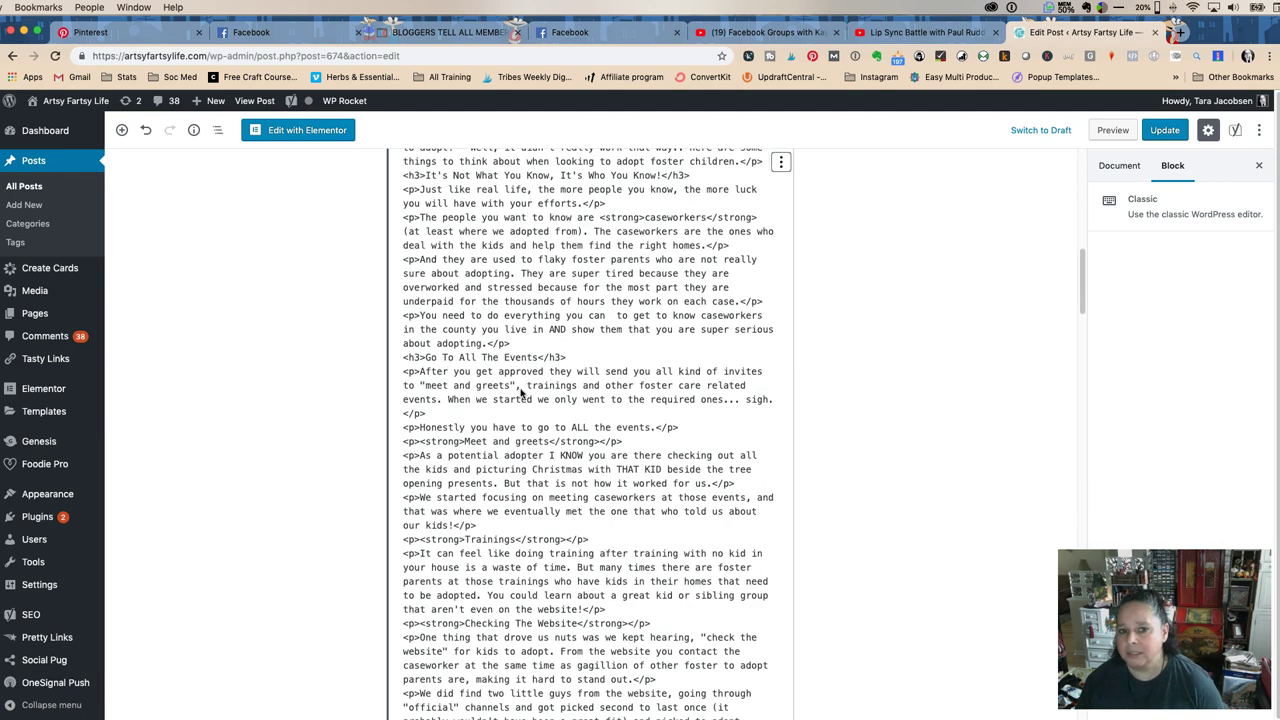
scroll(520, 395, "up", 5)
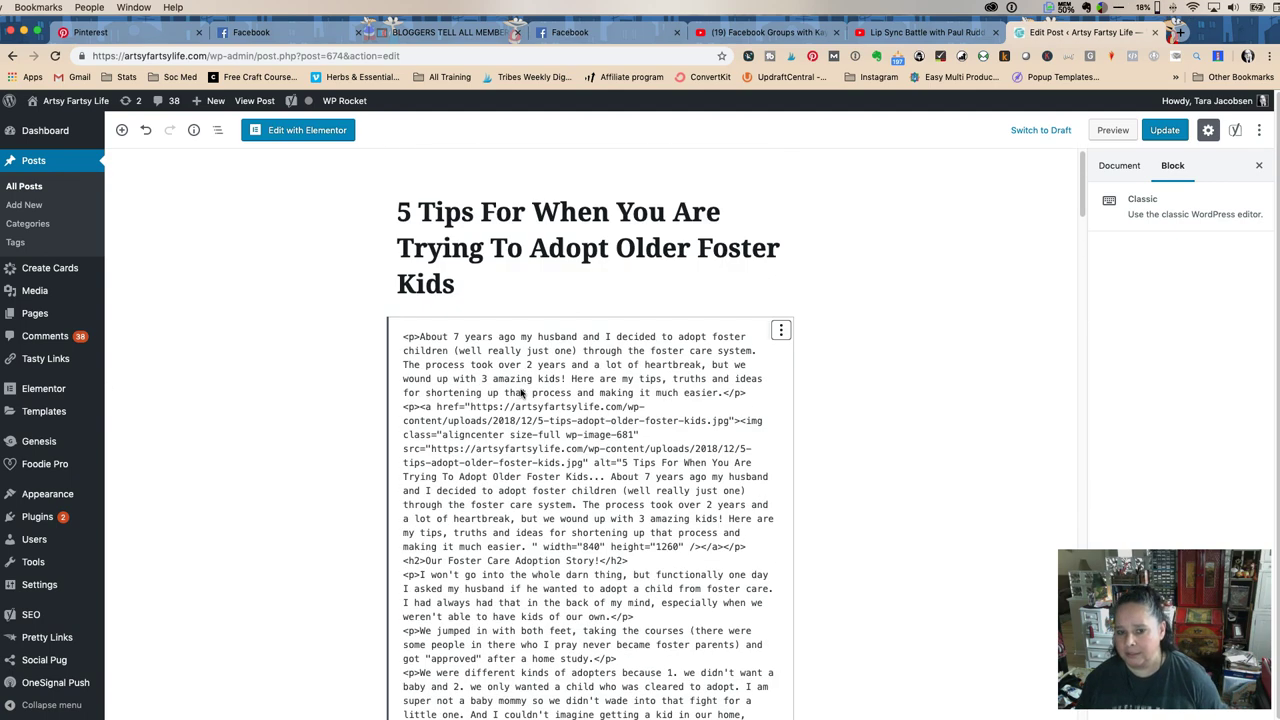
left_click(777, 331)
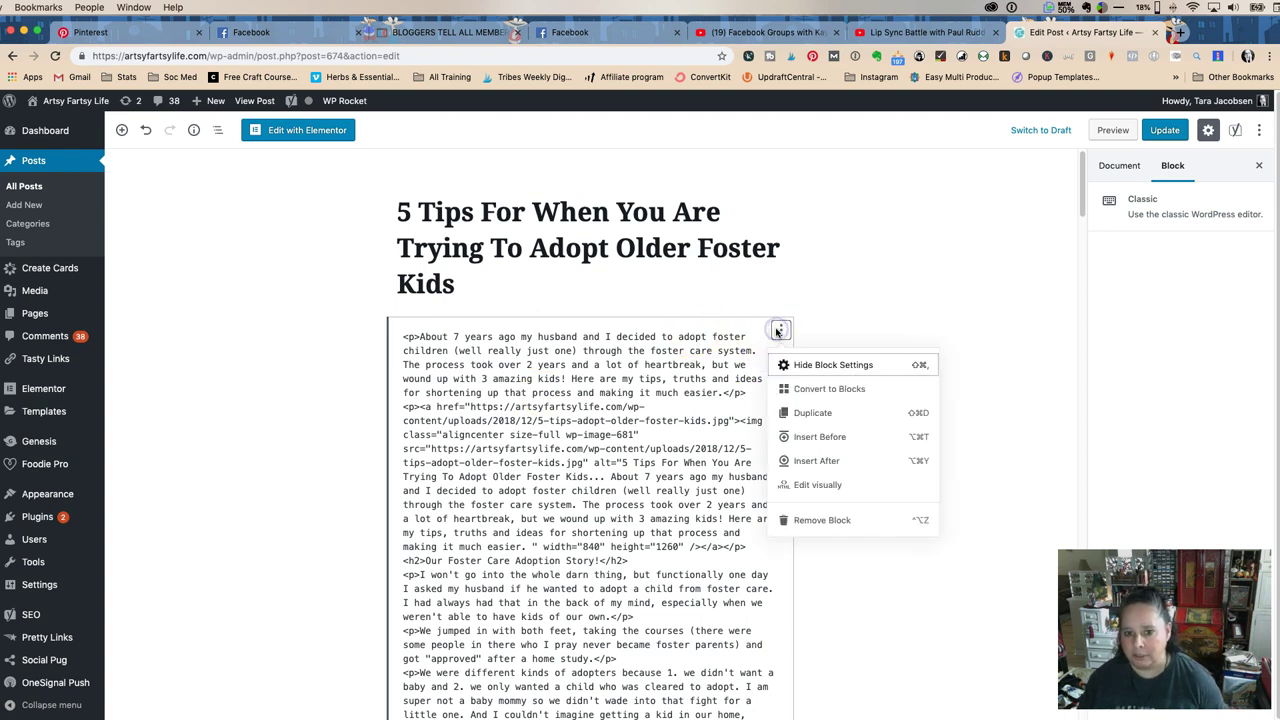
left_click(815, 482)
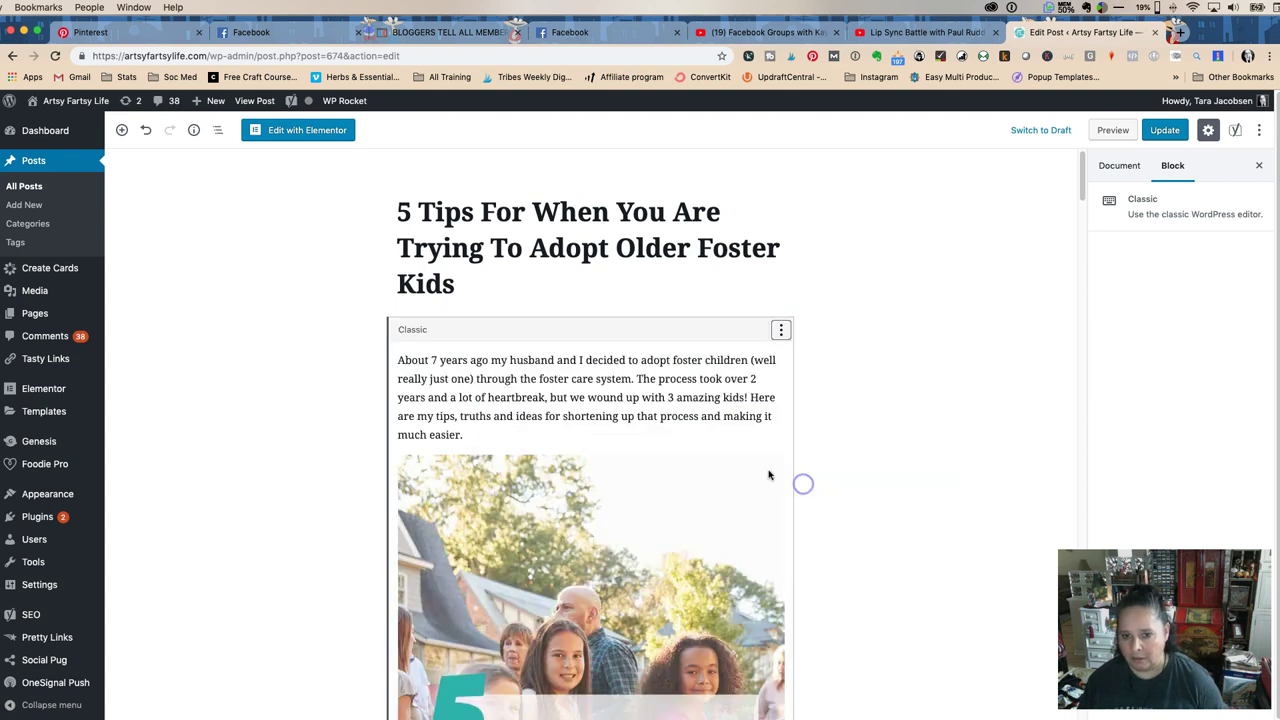
Step: Examine how the Classic block looks selected and deselected, at the intro paragraph and further down in the "Go To All The Events" section
left_click(508, 340)
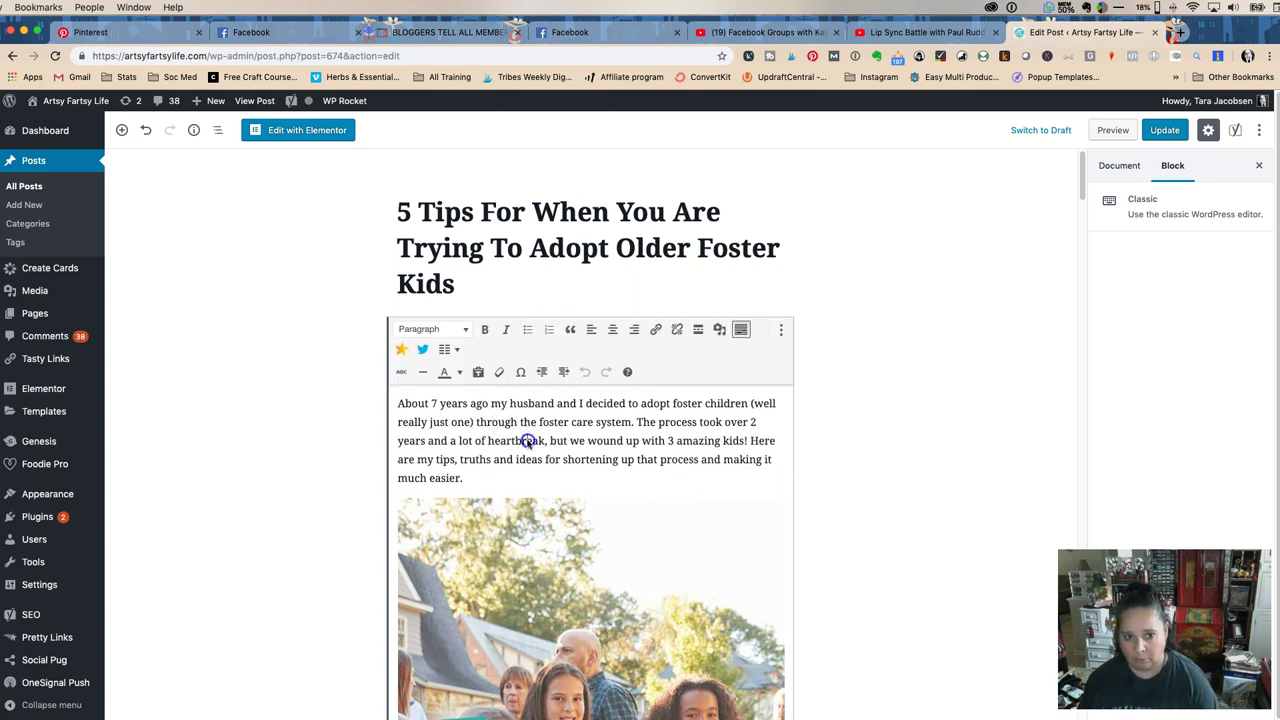
scroll(514, 409, "down", 5)
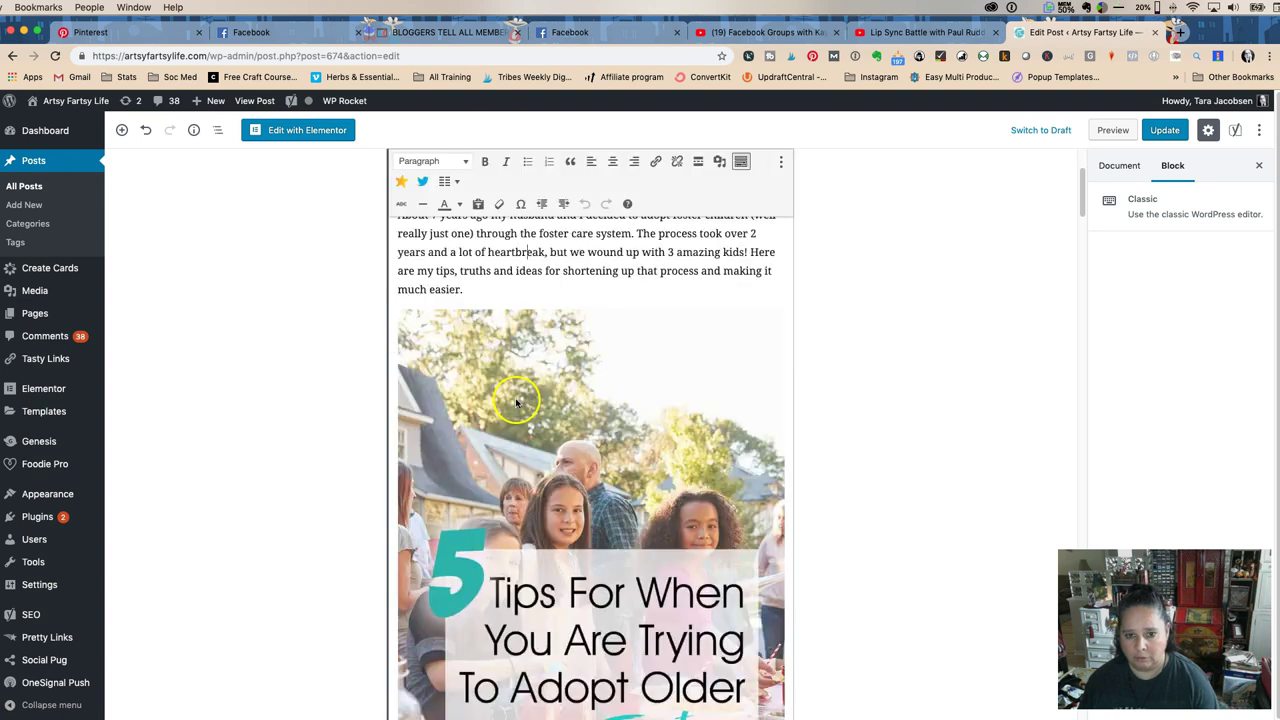
left_click(866, 408)
scroll(700, 408, "up", 5)
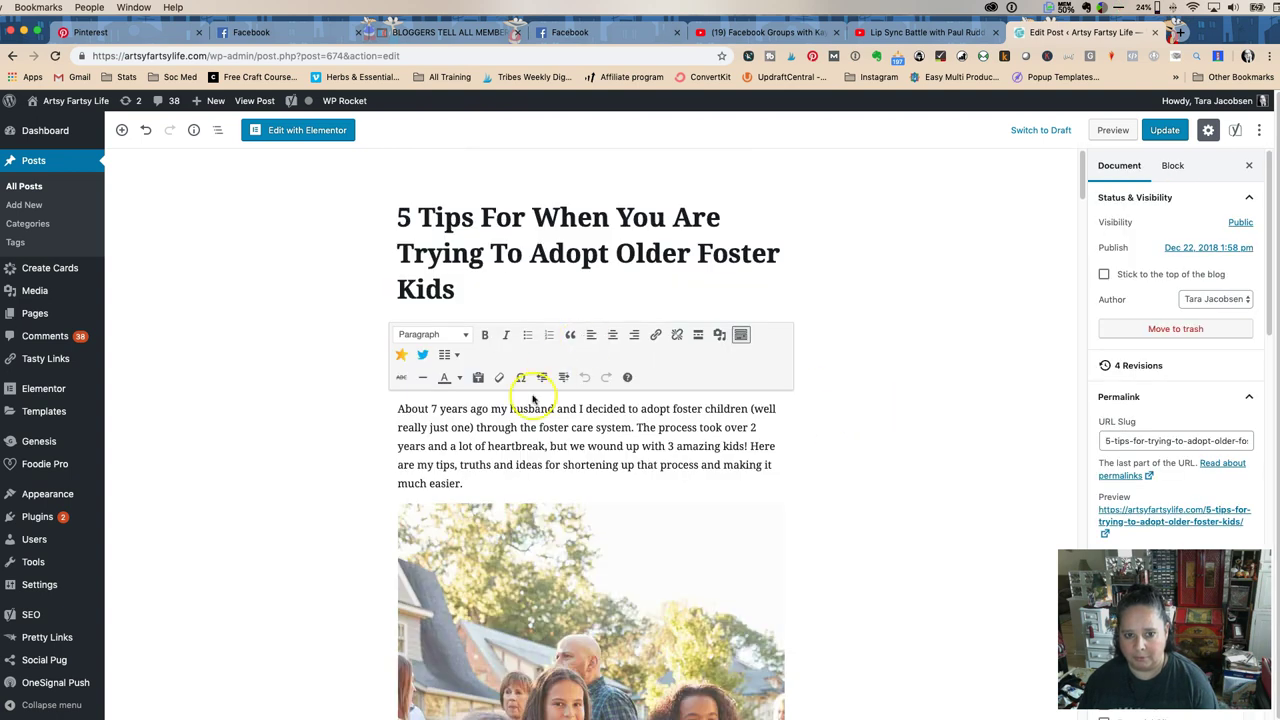
left_click_drag(497, 428, 465, 430)
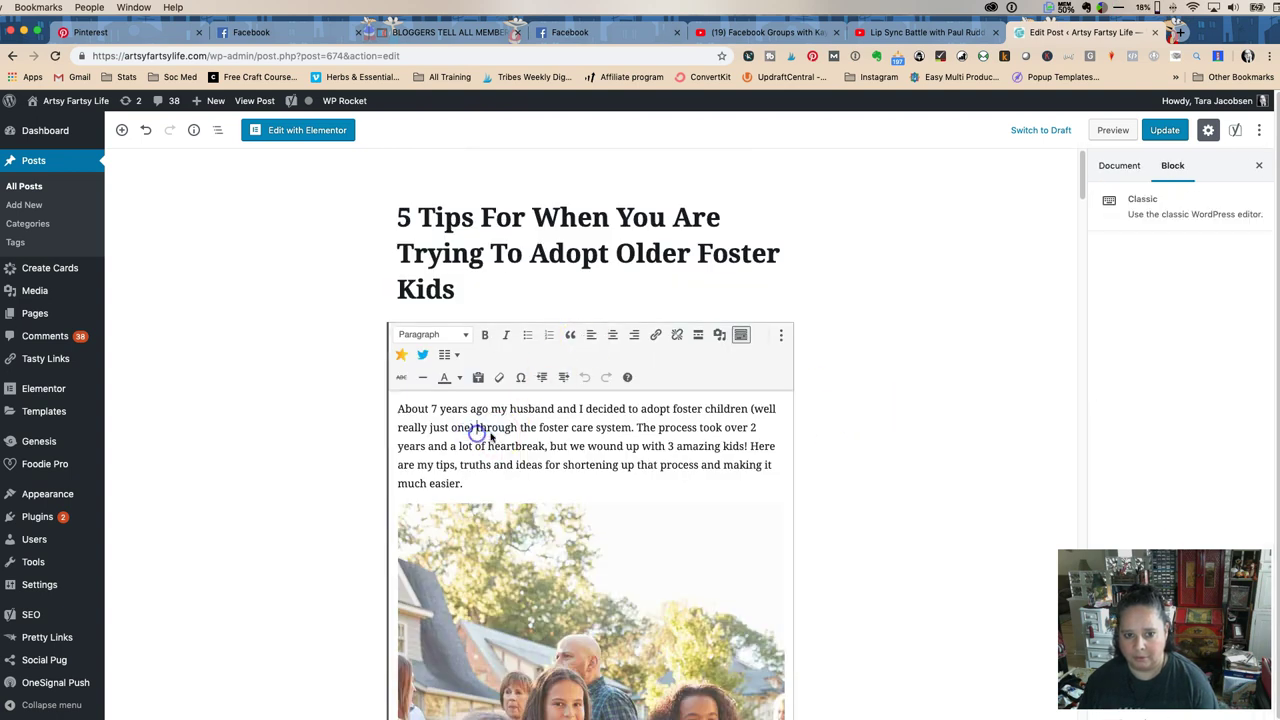
left_click(858, 390)
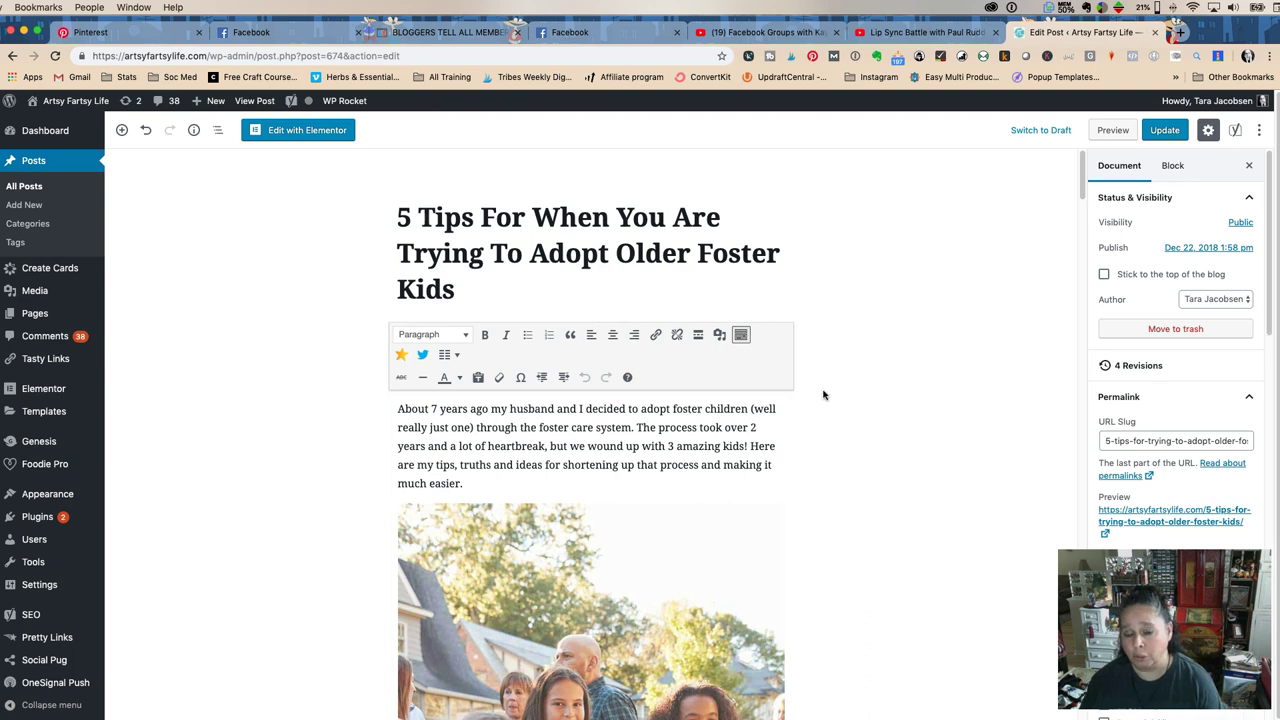
scroll(808, 393, "down", 10)
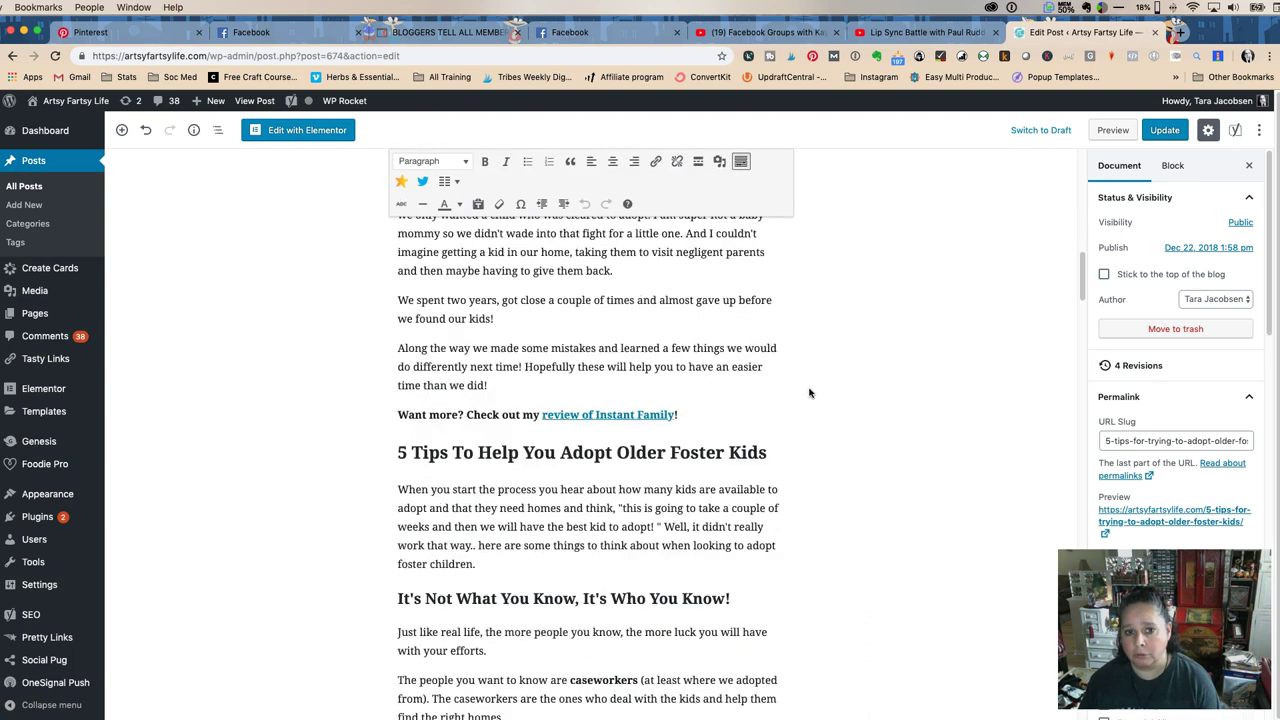
scroll(810, 393, "down", 20)
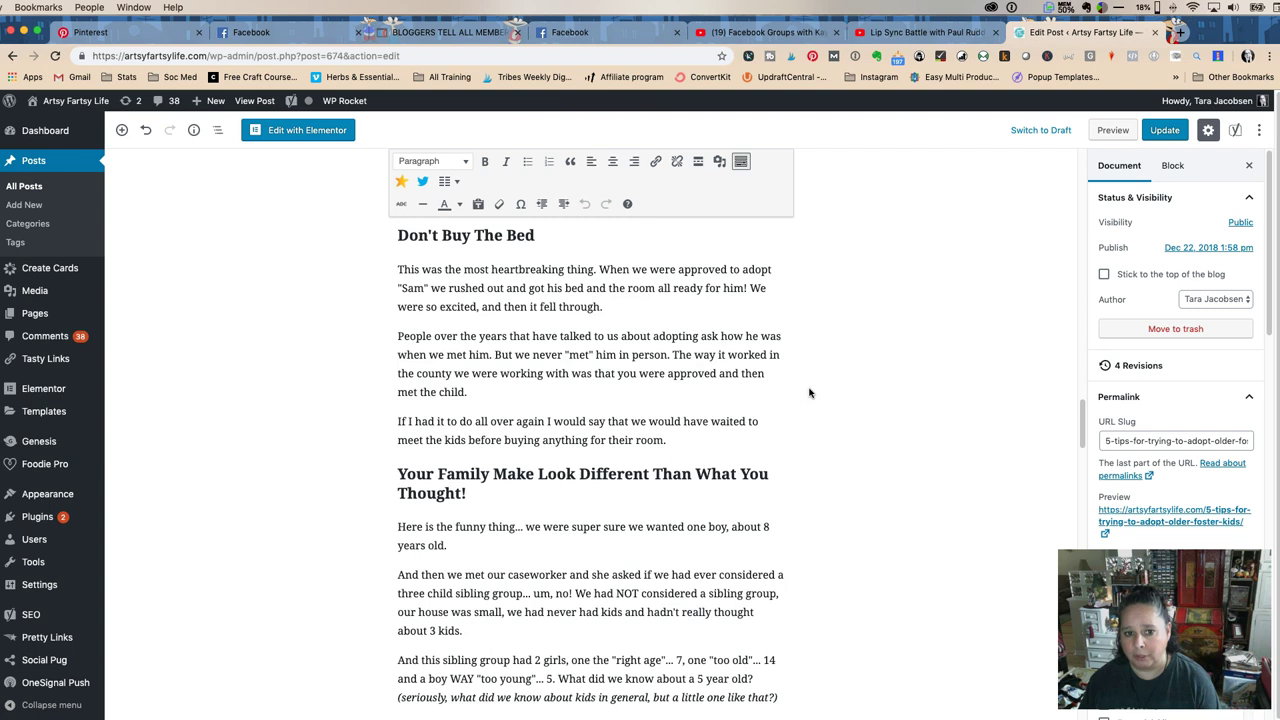
scroll(810, 393, "up", 15)
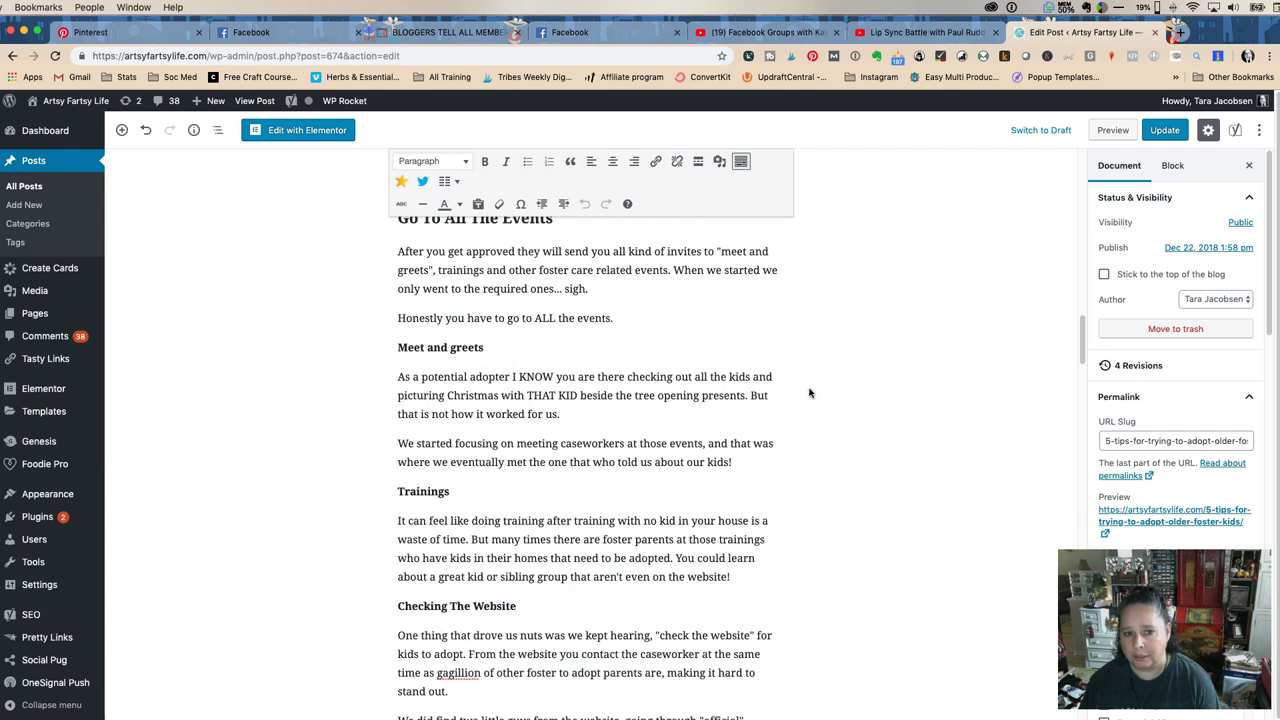
left_click(525, 319)
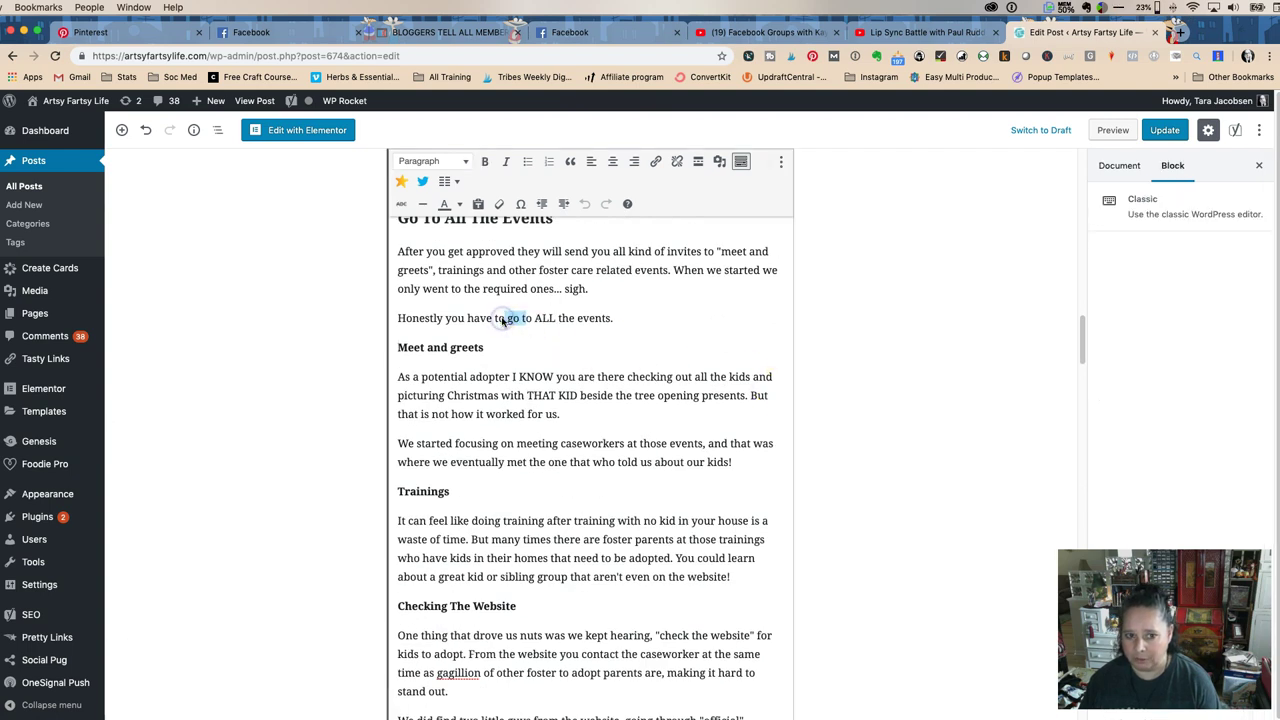
left_click(877, 332)
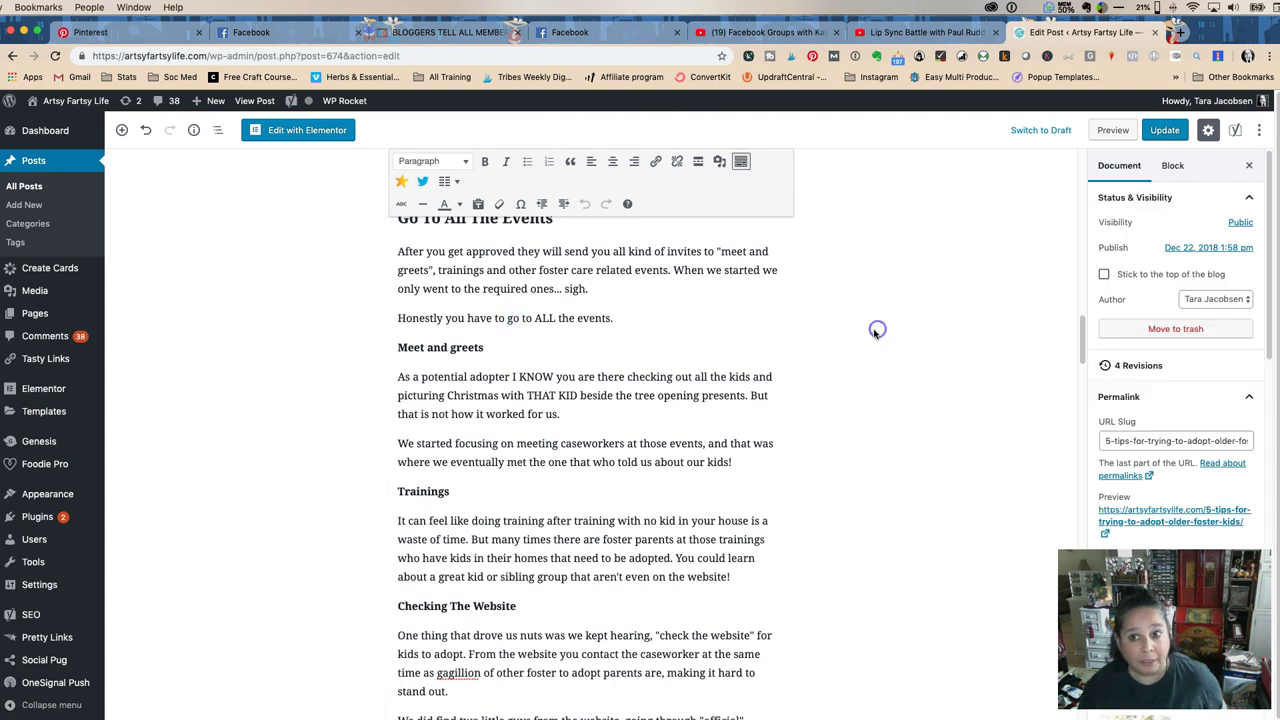
Step: Preview the foster kids post on the site, look through its content, and return to the post editor
scroll(834, 369, "up", 10)
scroll(834, 370, "up", 6)
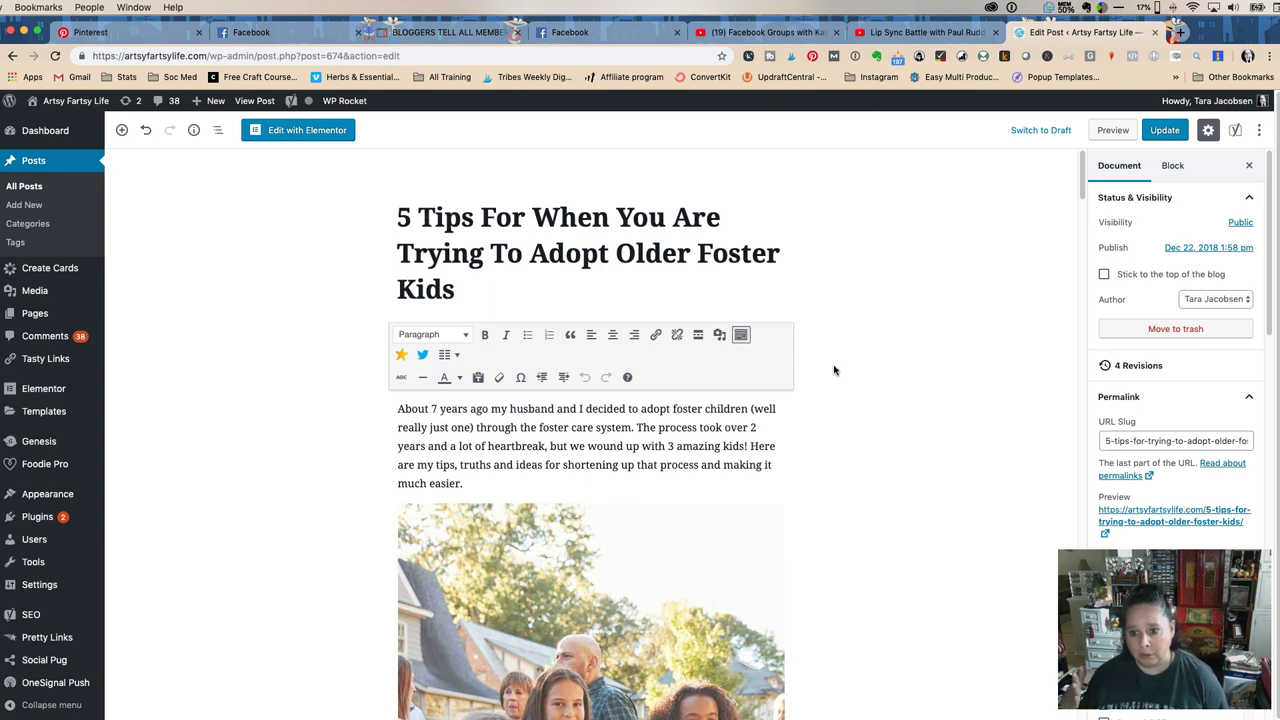
left_click(1118, 130)
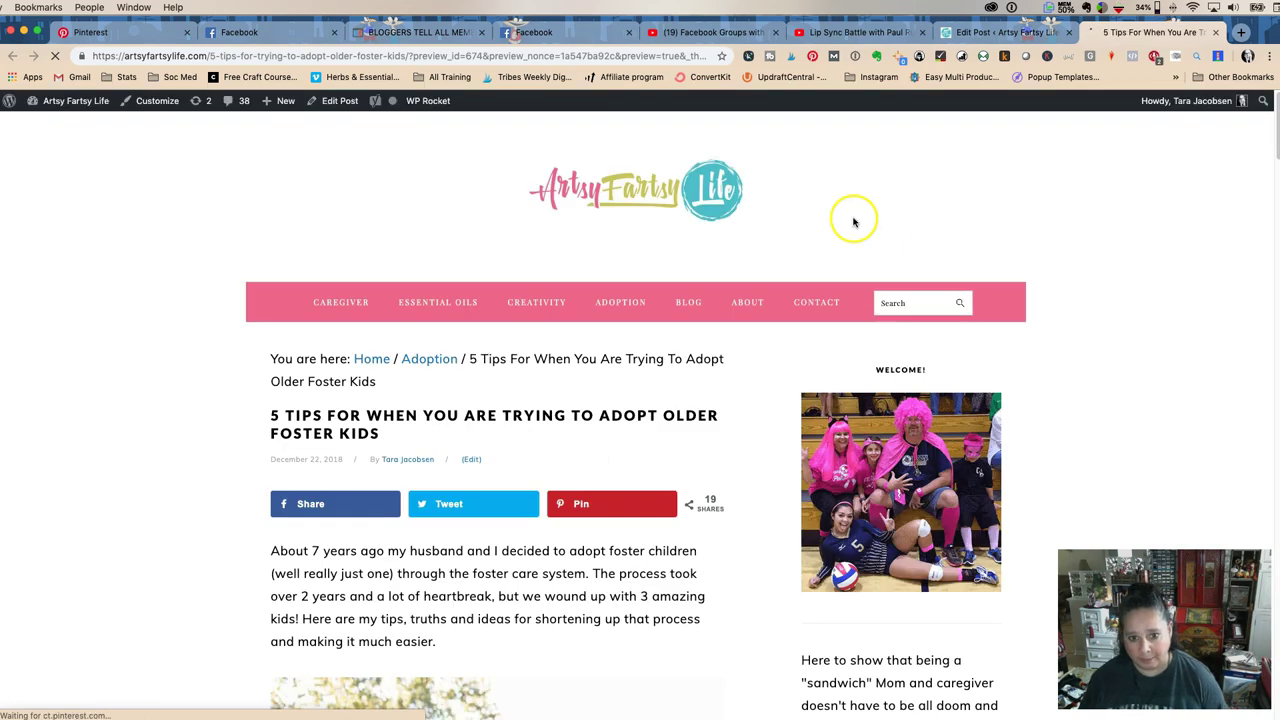
scroll(437, 247, "down", 10)
scroll(438, 248, "down", 20)
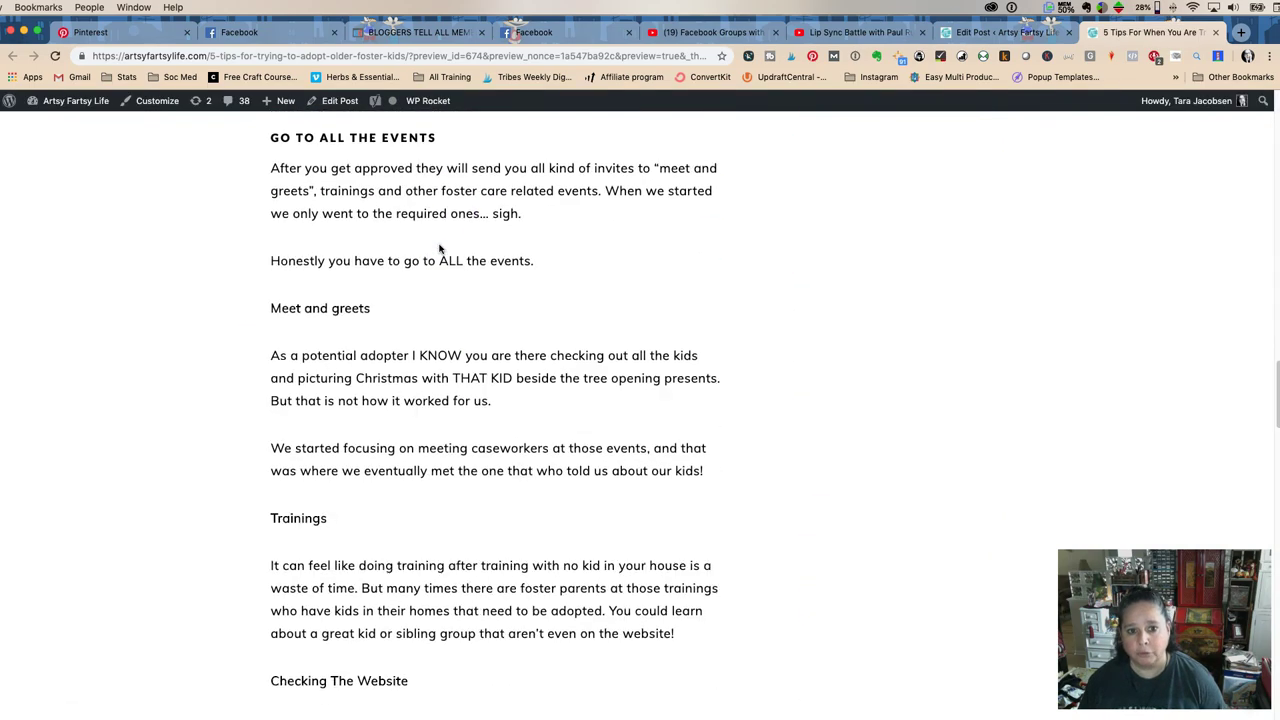
scroll(439, 248, "up", 20)
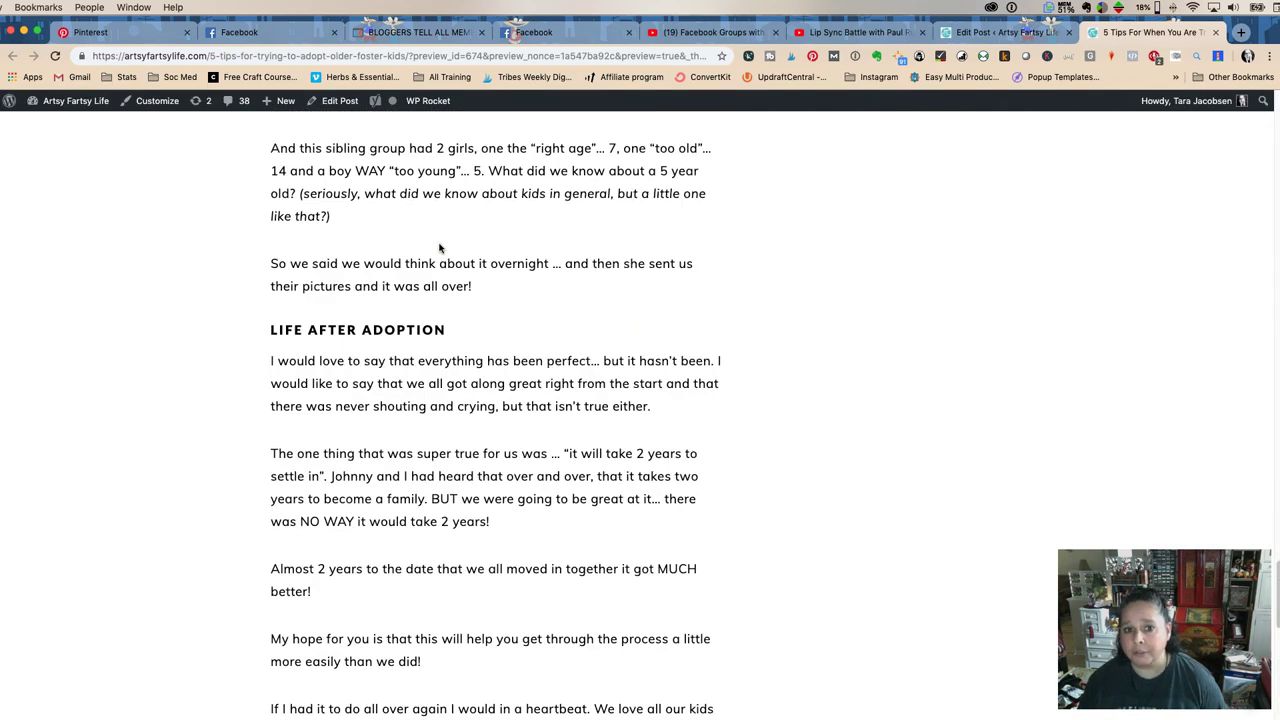
scroll(439, 248, "up", 15)
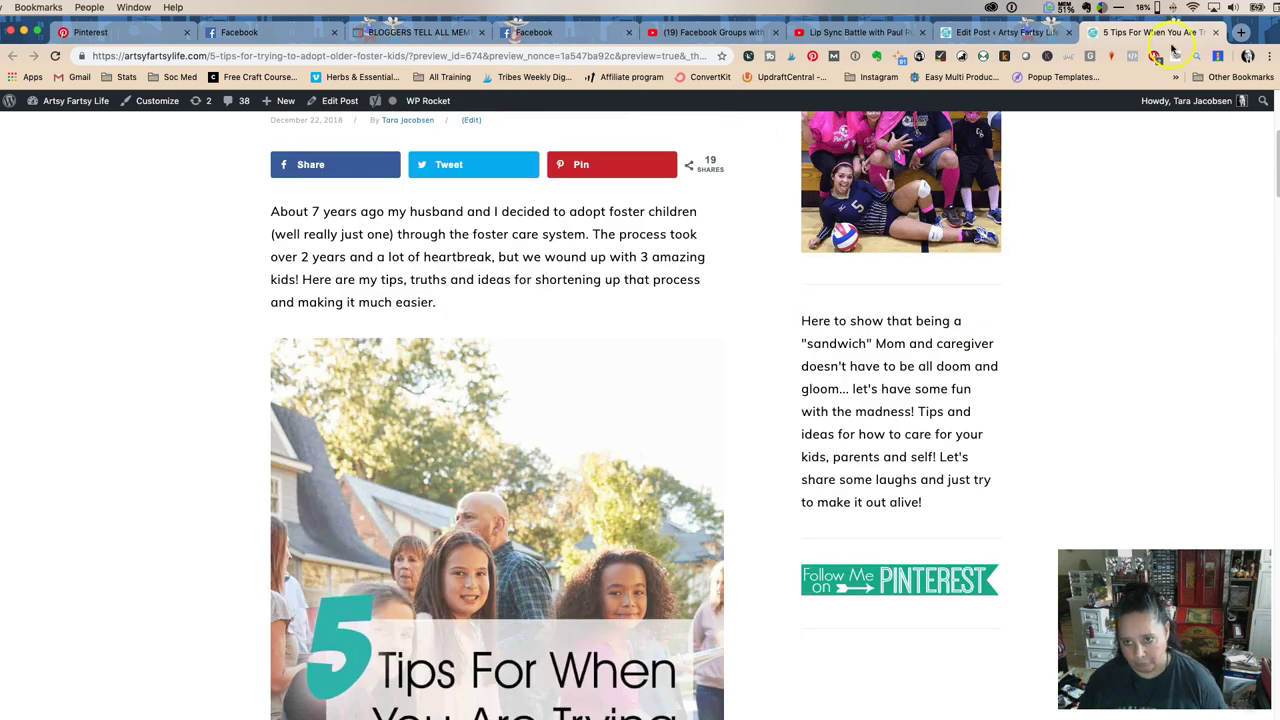
left_click(1217, 33)
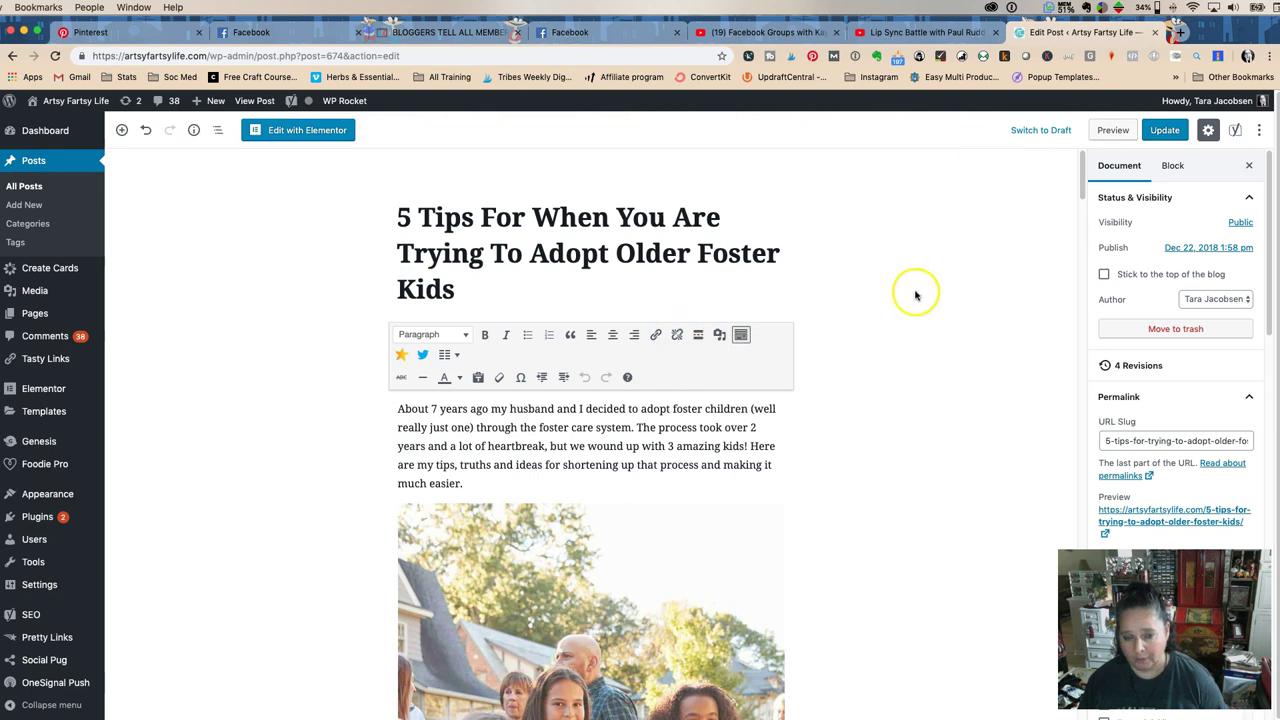
Step: Convert the post's Classic block to individual blocks and check the converted content from the end back to the title
left_click(735, 369)
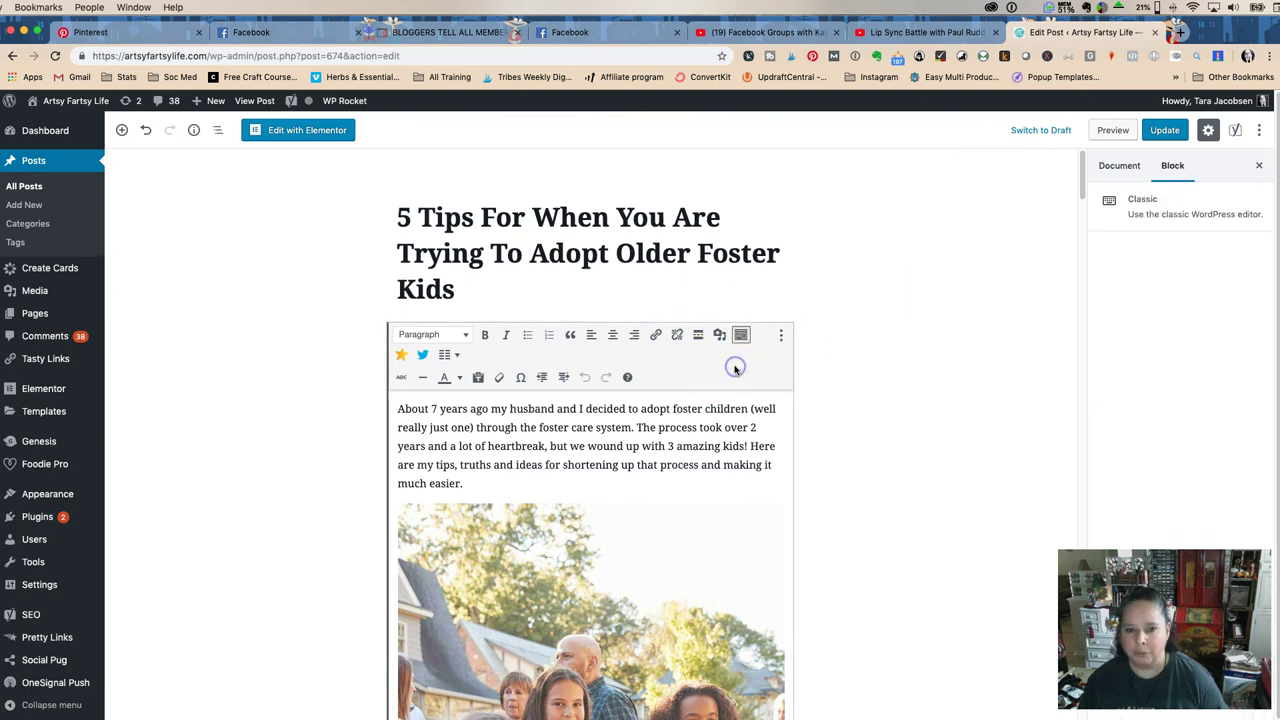
left_click(782, 337)
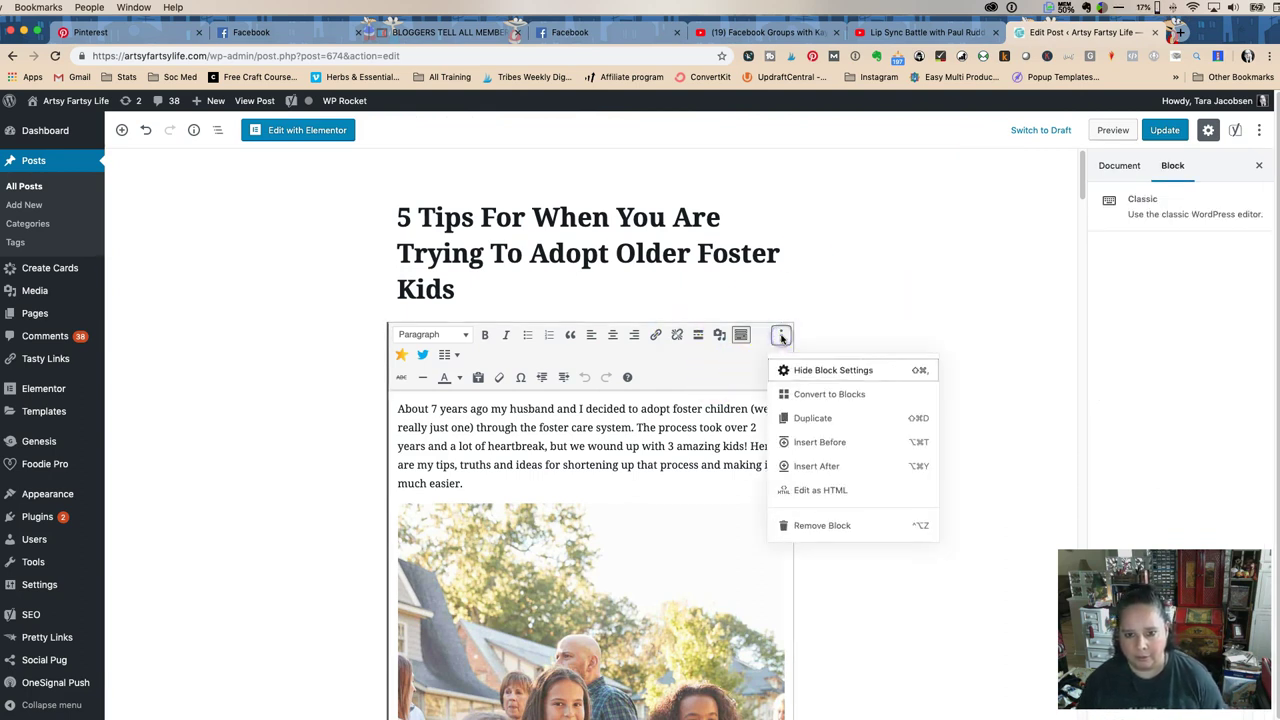
left_click(826, 396)
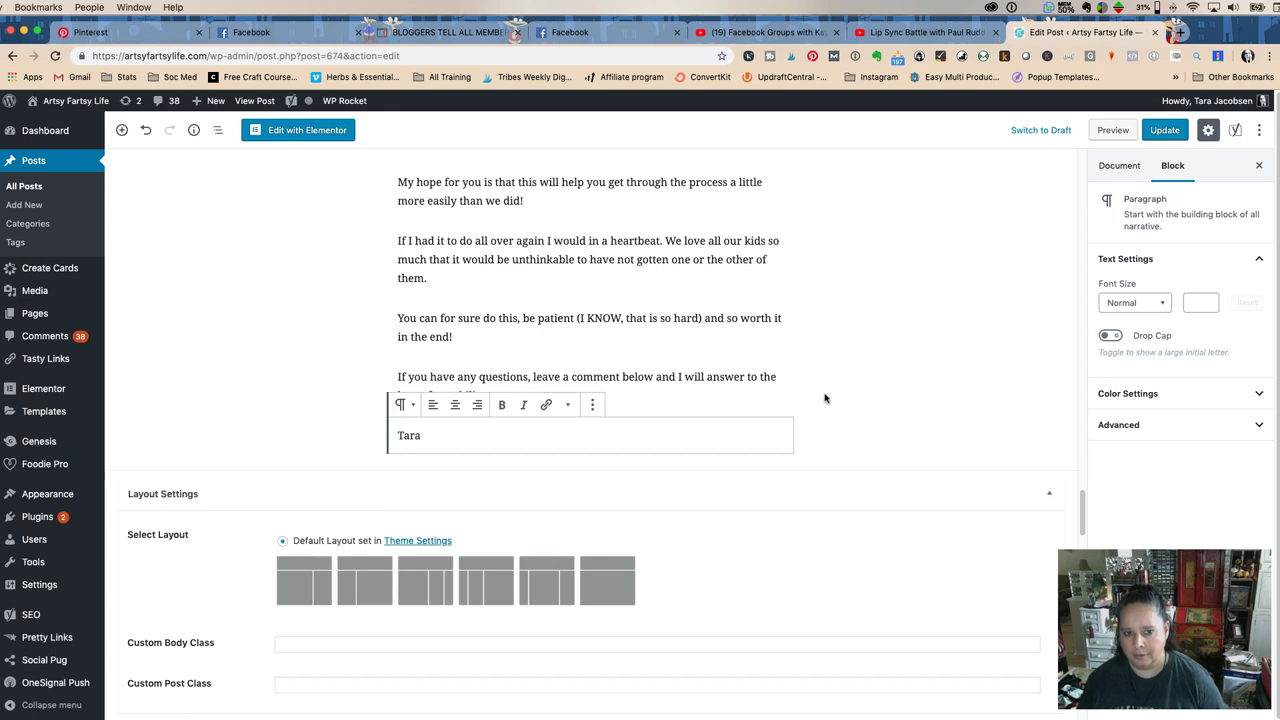
scroll(825, 398, "up", 8)
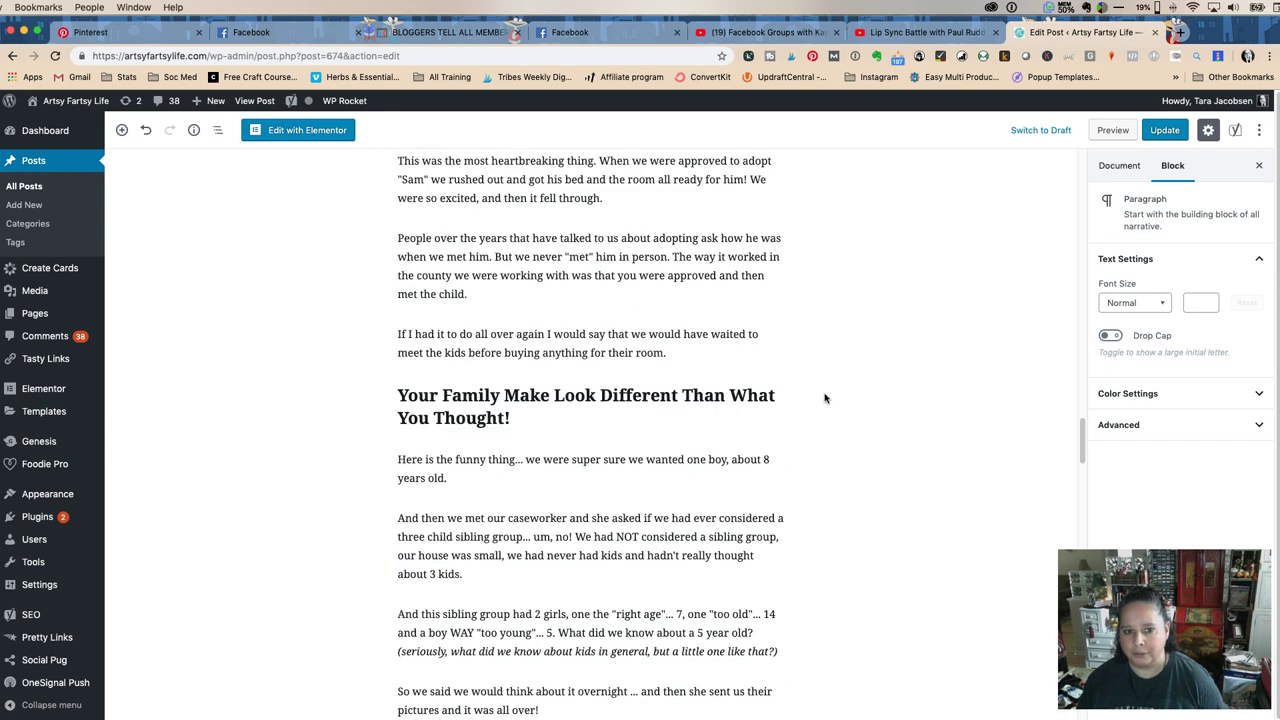
scroll(825, 398, "up", 10)
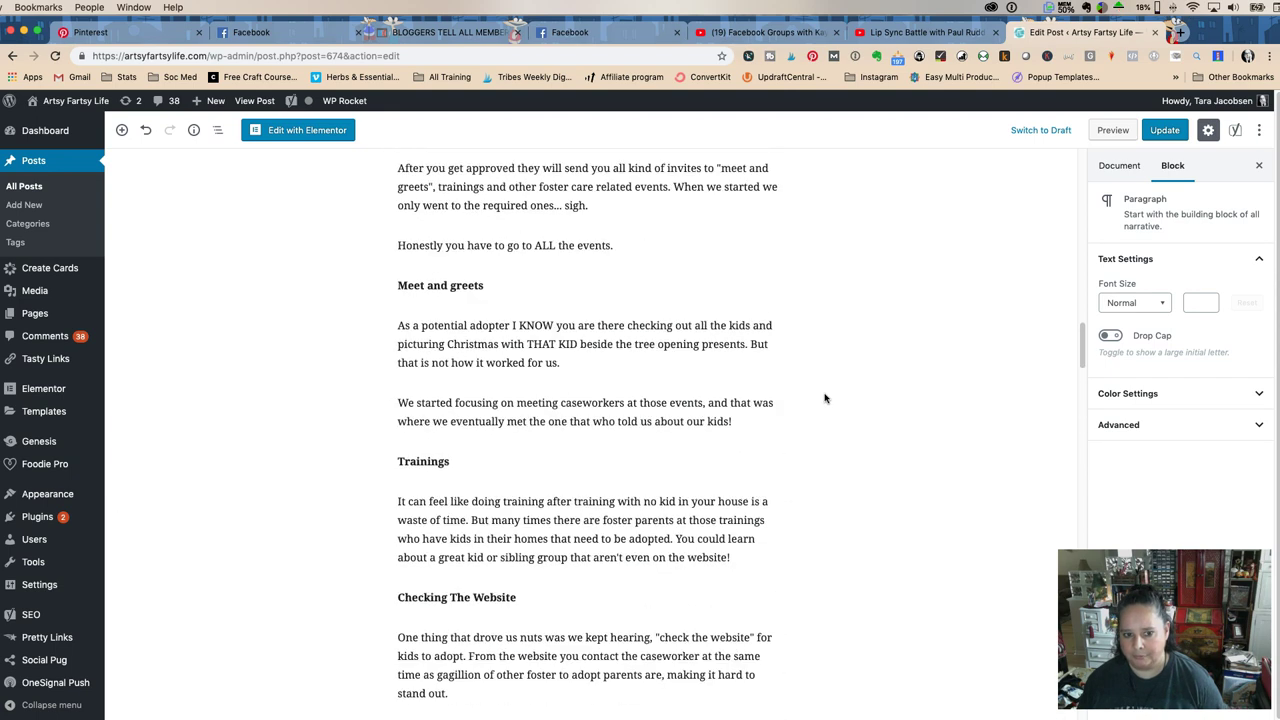
scroll(825, 398, "up", 10)
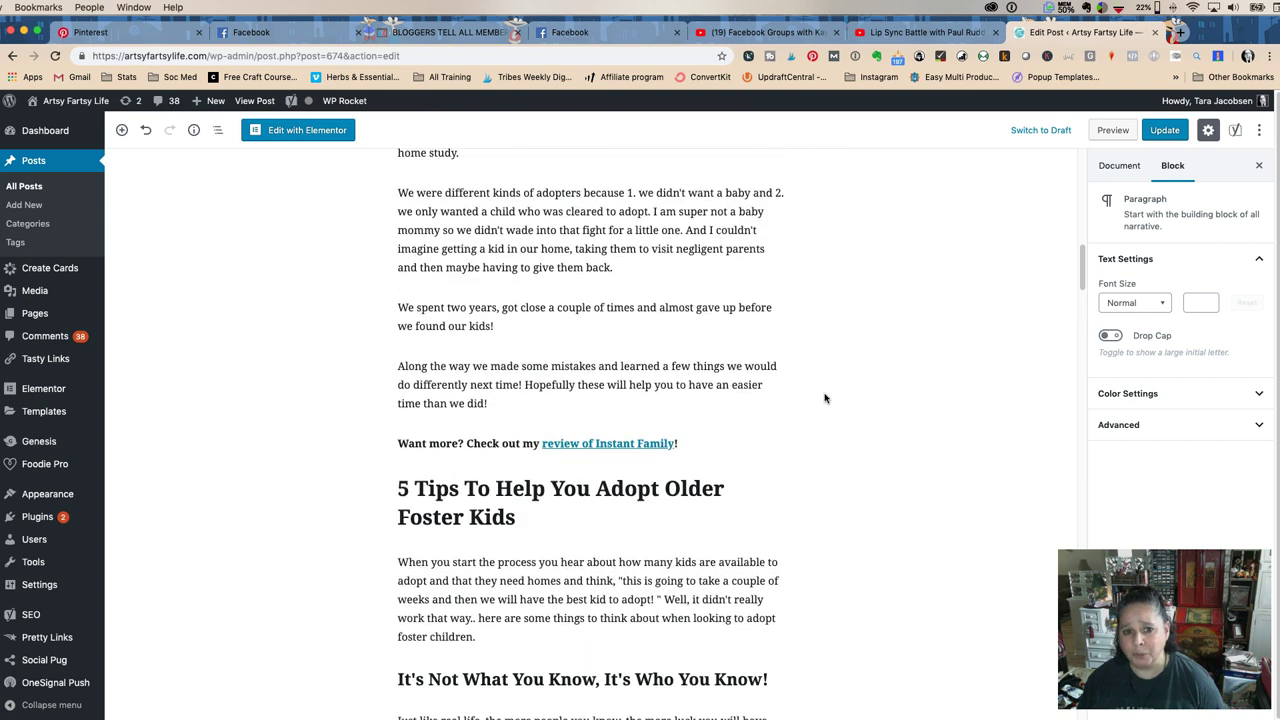
scroll(825, 398, "up", 10)
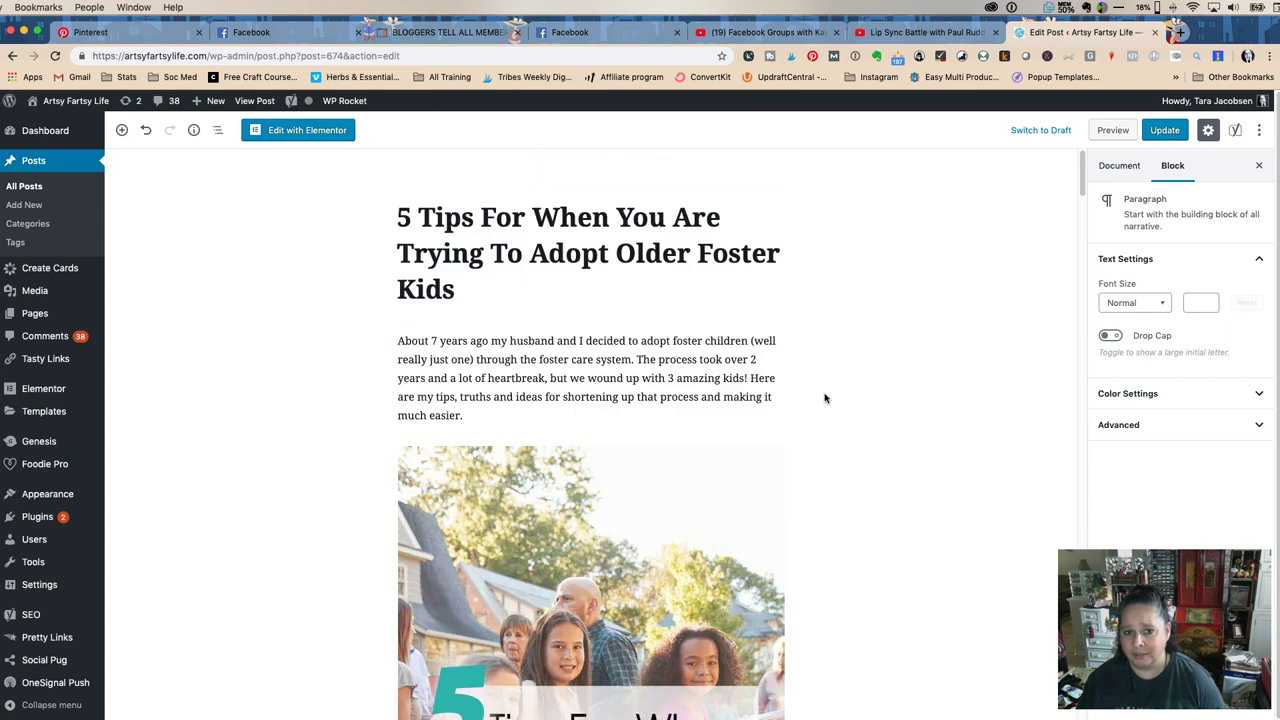
Step: Centre the "Want more? Check out my review of Instant Family!" paragraph above the "5 Tips To Help You Adopt Older Foster Kids" heading
scroll(825, 398, "down", 3)
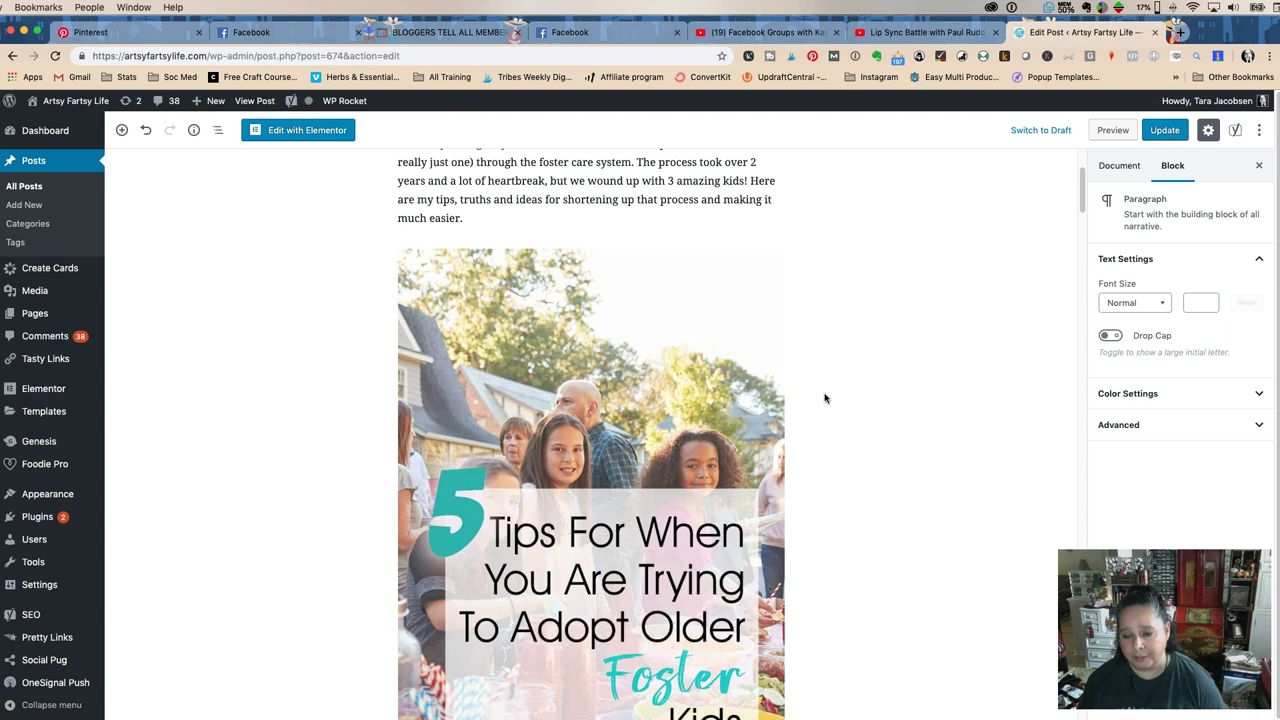
scroll(835, 448, "down", 12)
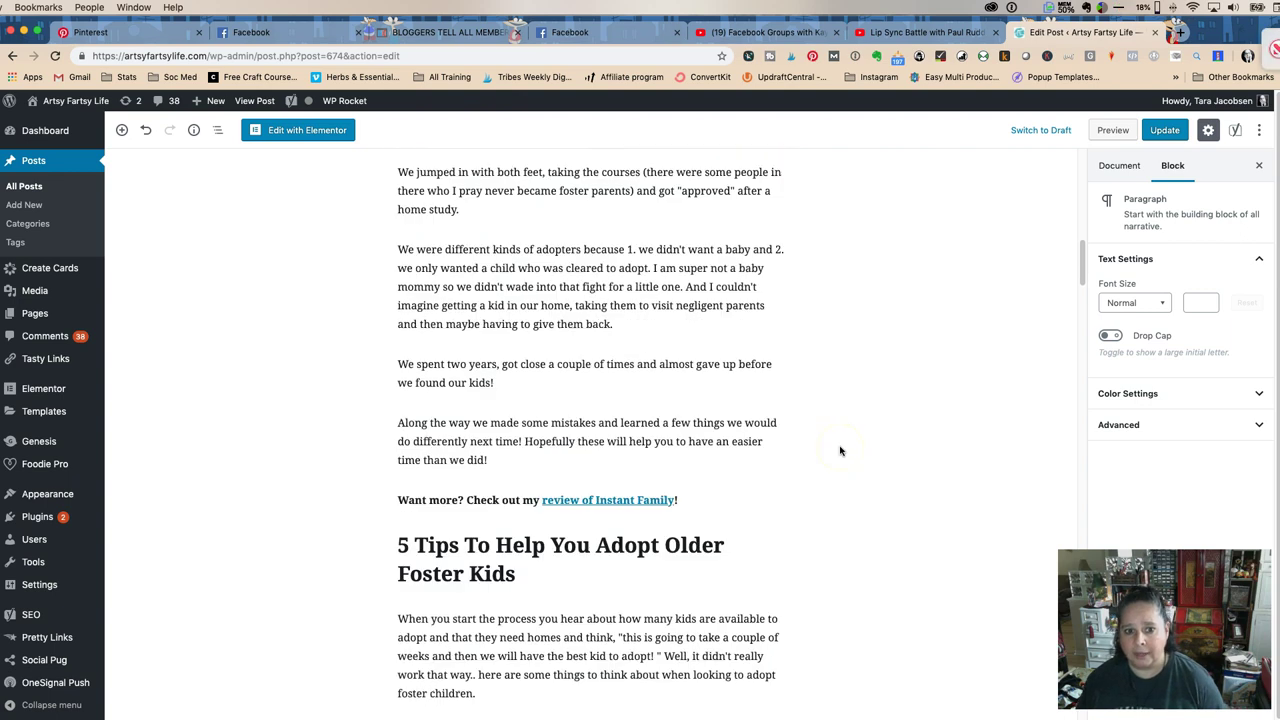
triple_click(460, 500)
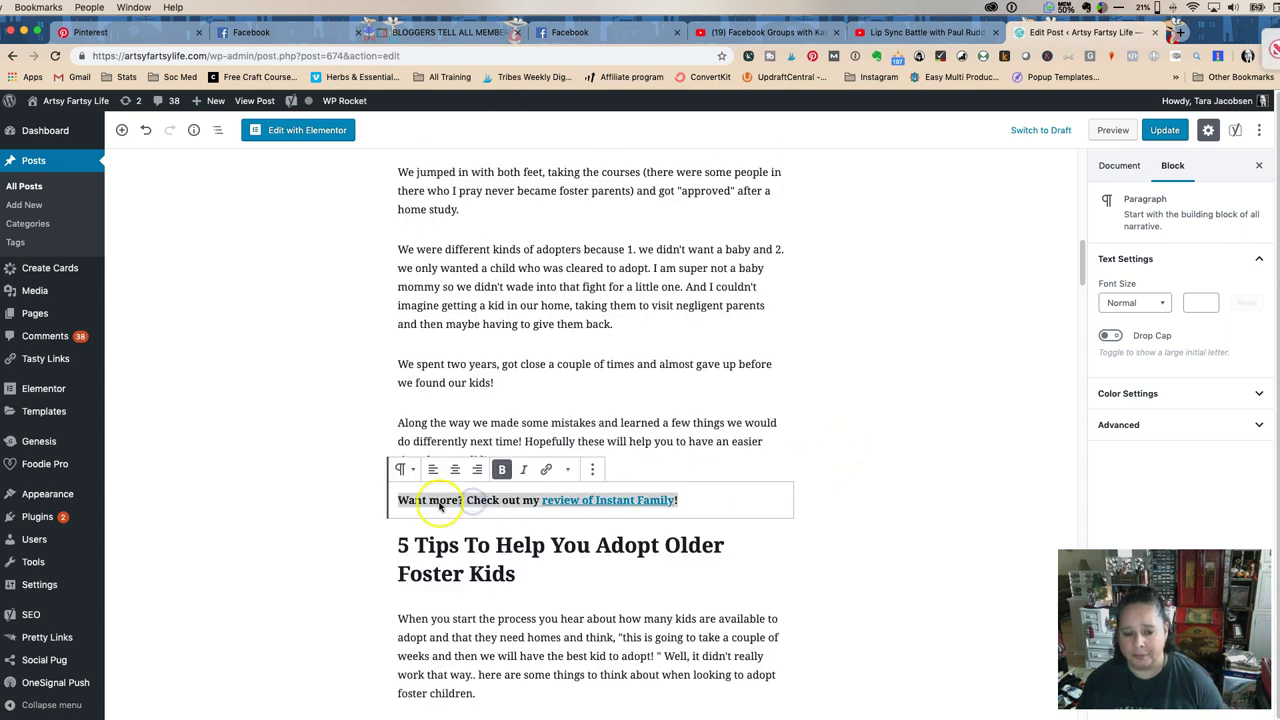
left_click(455, 469)
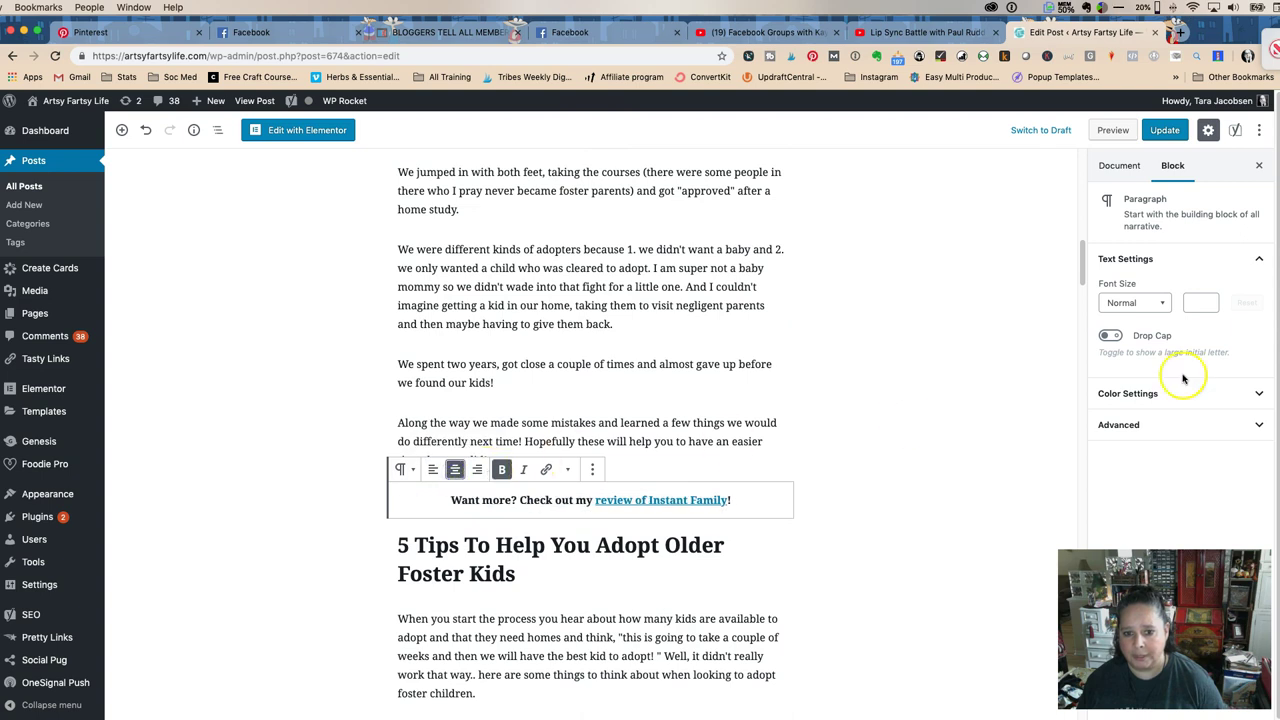
Step: Give the centred "Want more?" paragraph the custom background colour #fff777 and deselect the block
left_click(1242, 394)
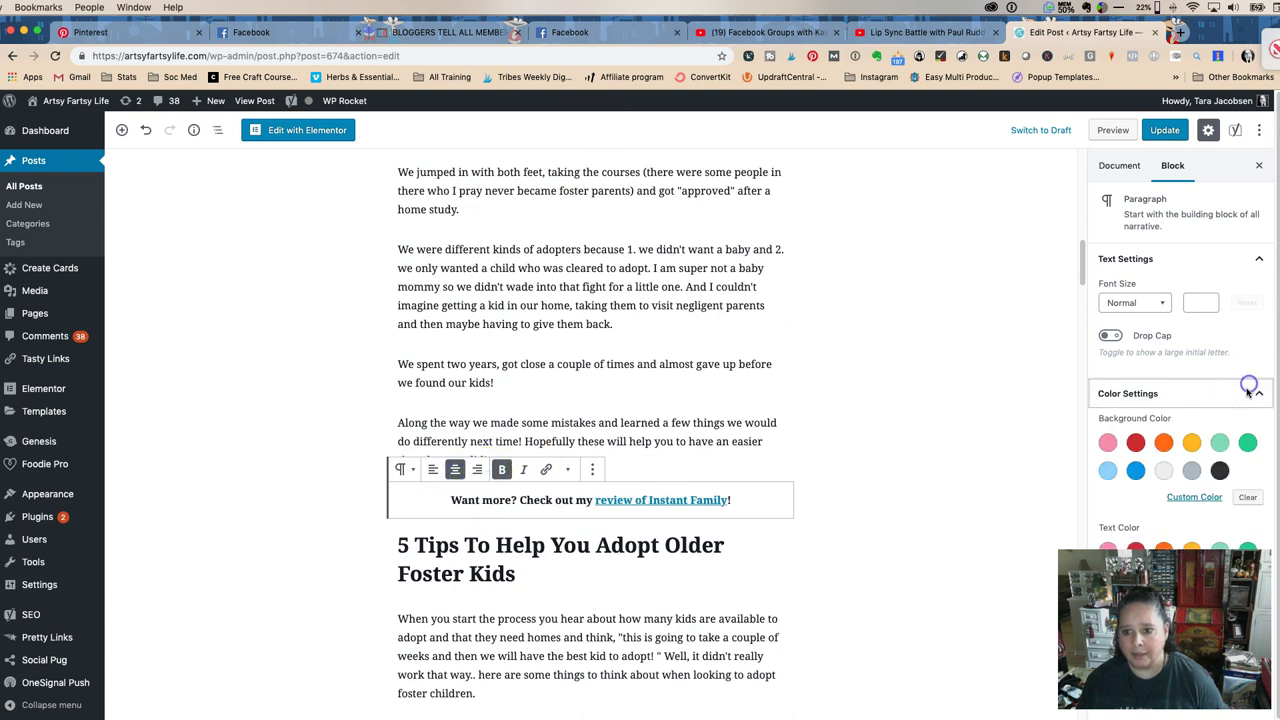
left_click(1194, 497)
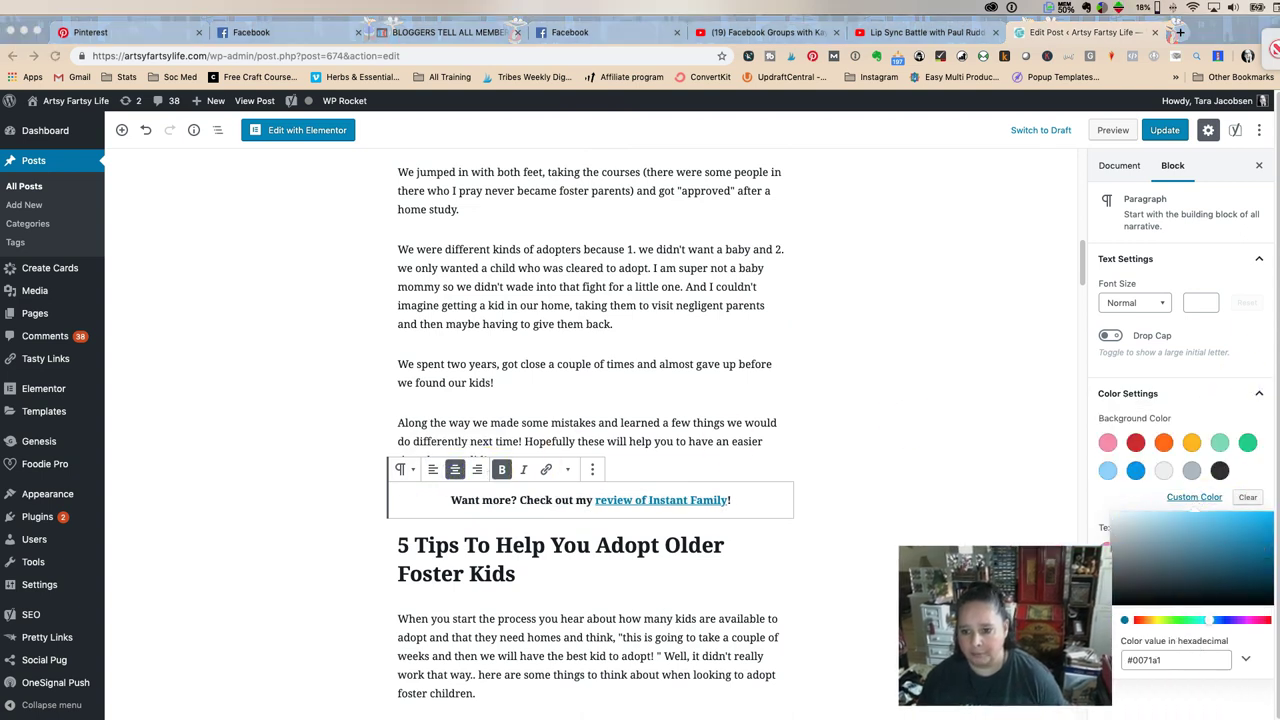
type("ff")
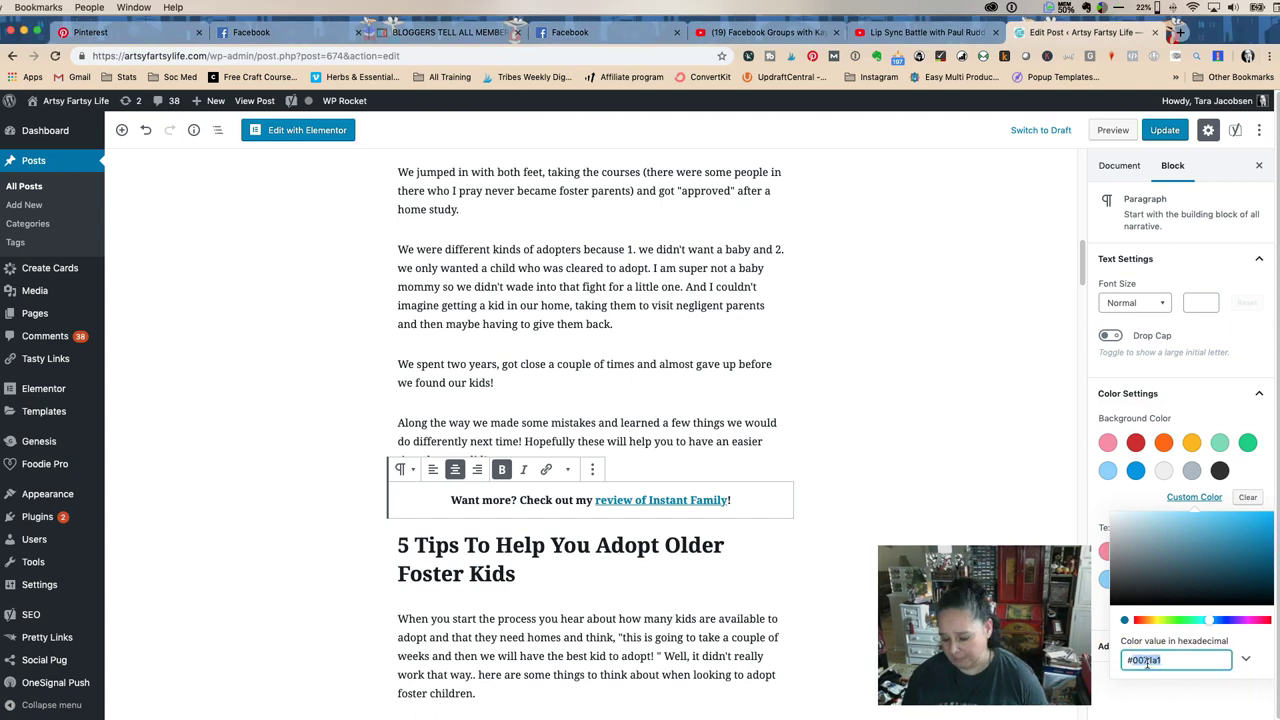
type("f777")
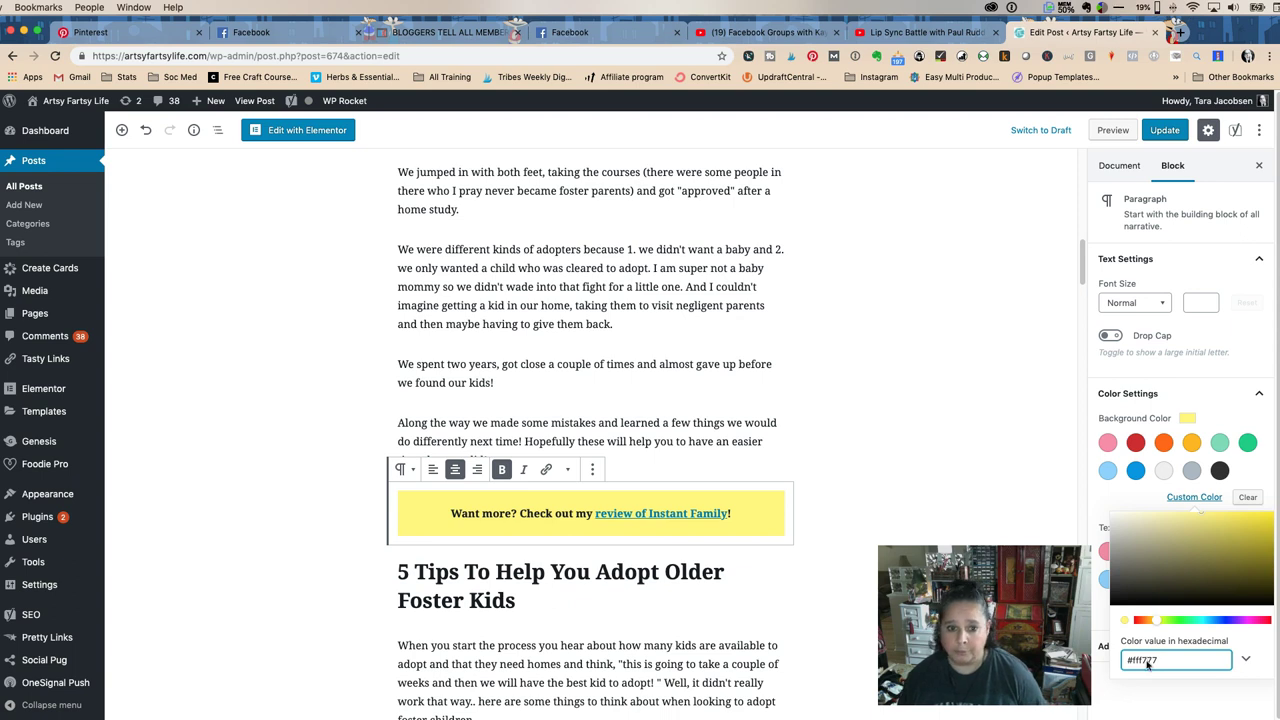
left_click(829, 466)
left_click(777, 519)
Step: Look over the rest of the converted post and update it to save the changes
scroll(691, 583, "down", 15)
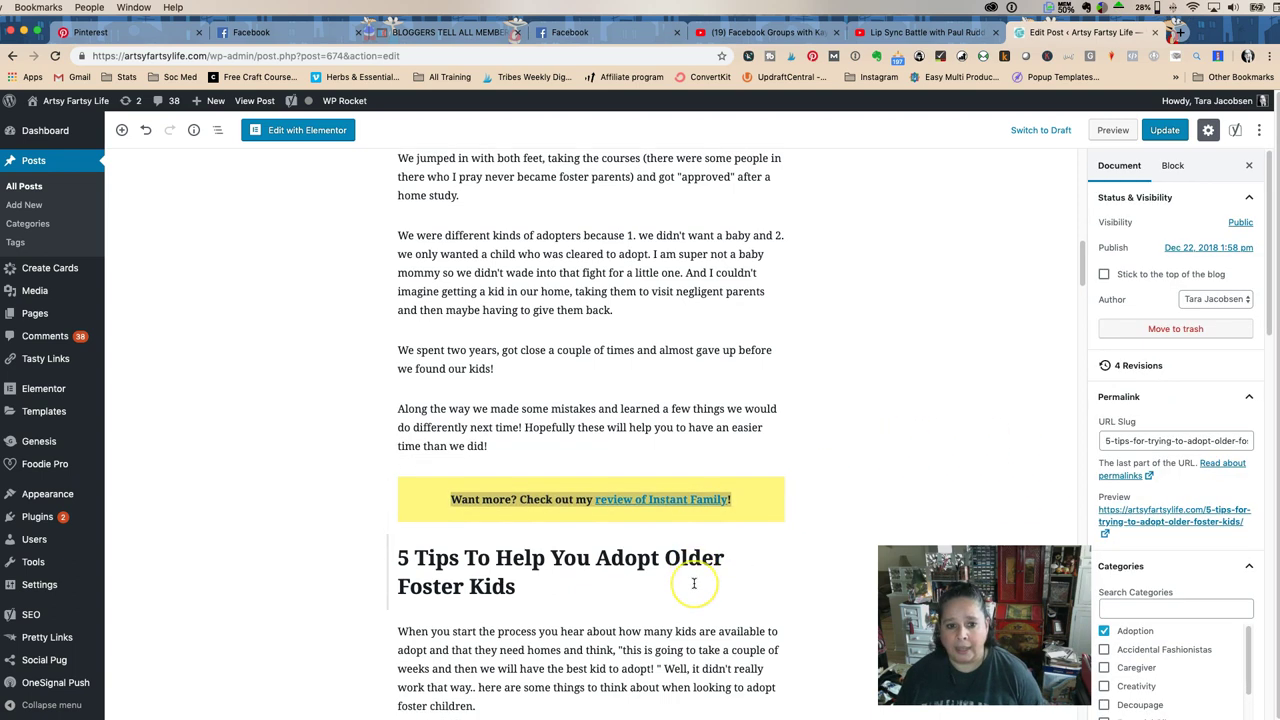
scroll(694, 582, "down", 20)
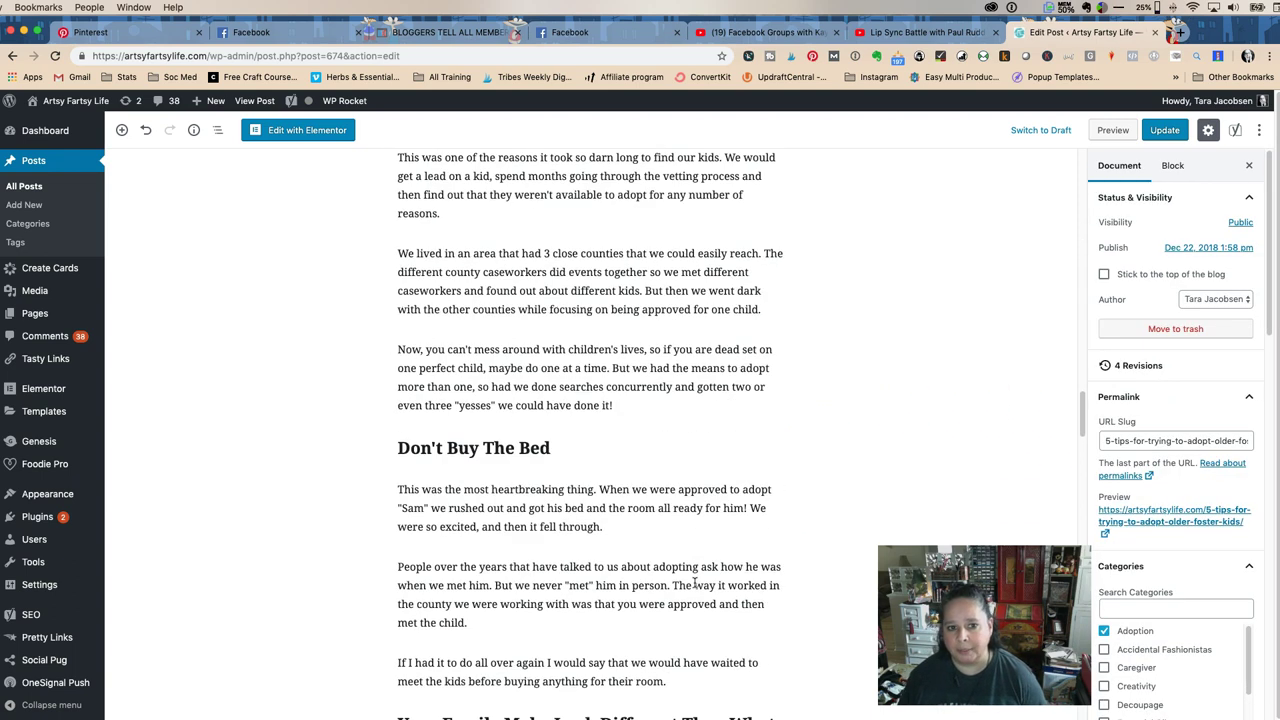
scroll(694, 582, "up", 20)
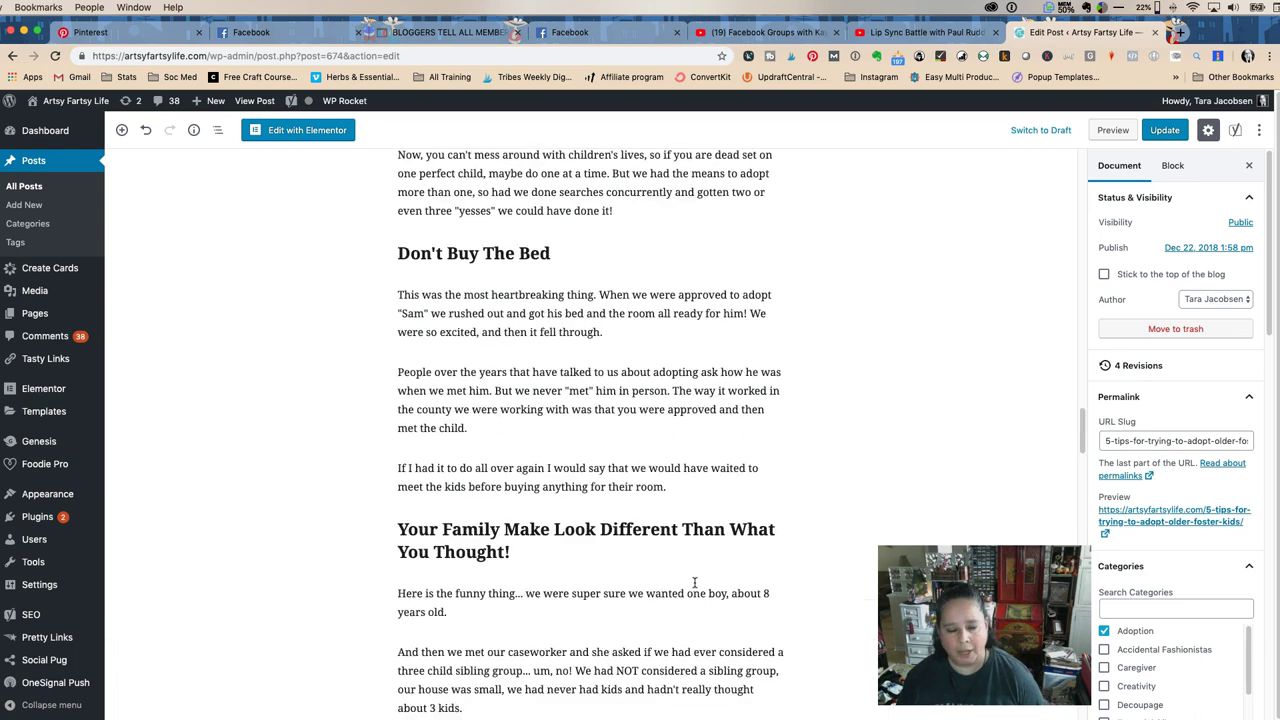
scroll(694, 582, "up", 5)
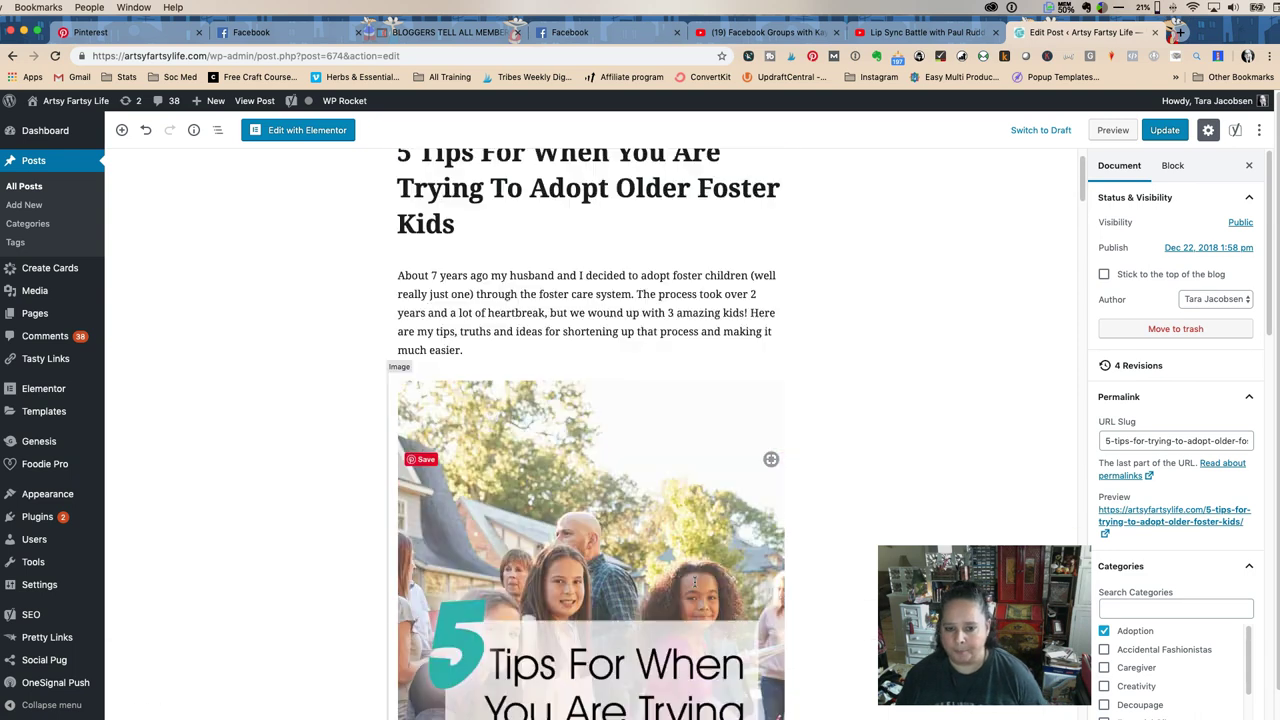
scroll(694, 581, "up", 2)
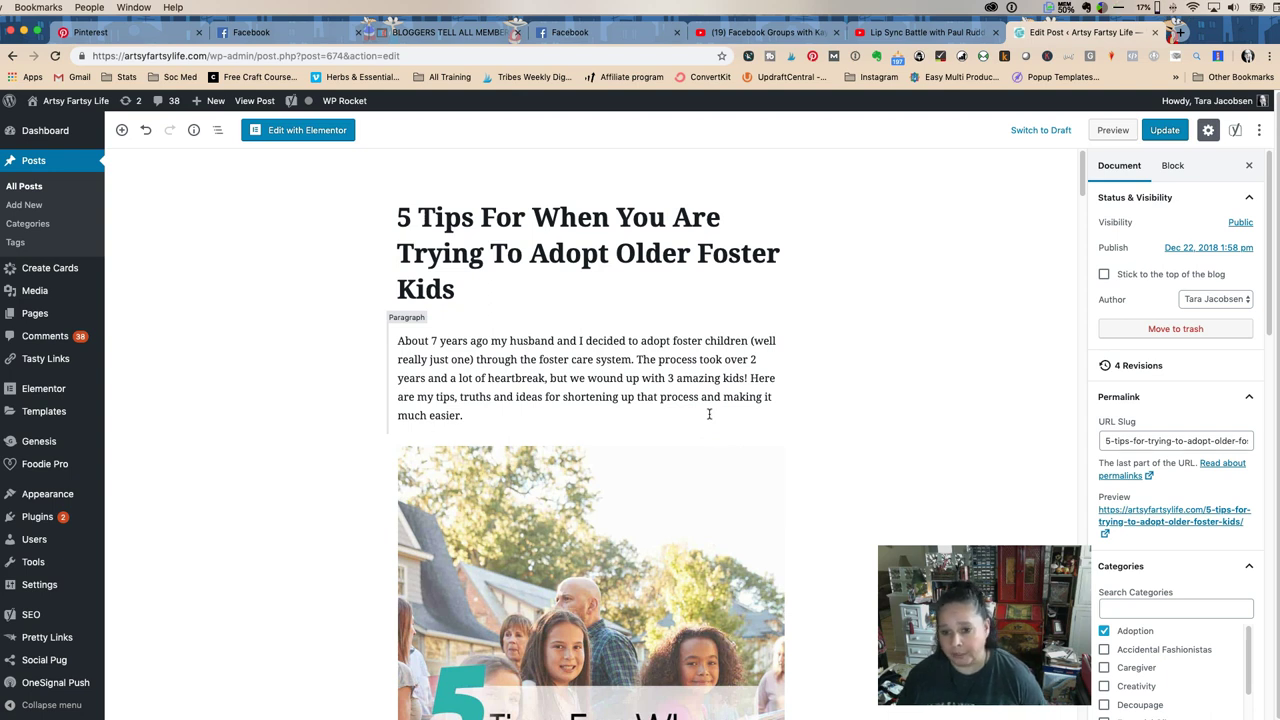
left_click(1165, 130)
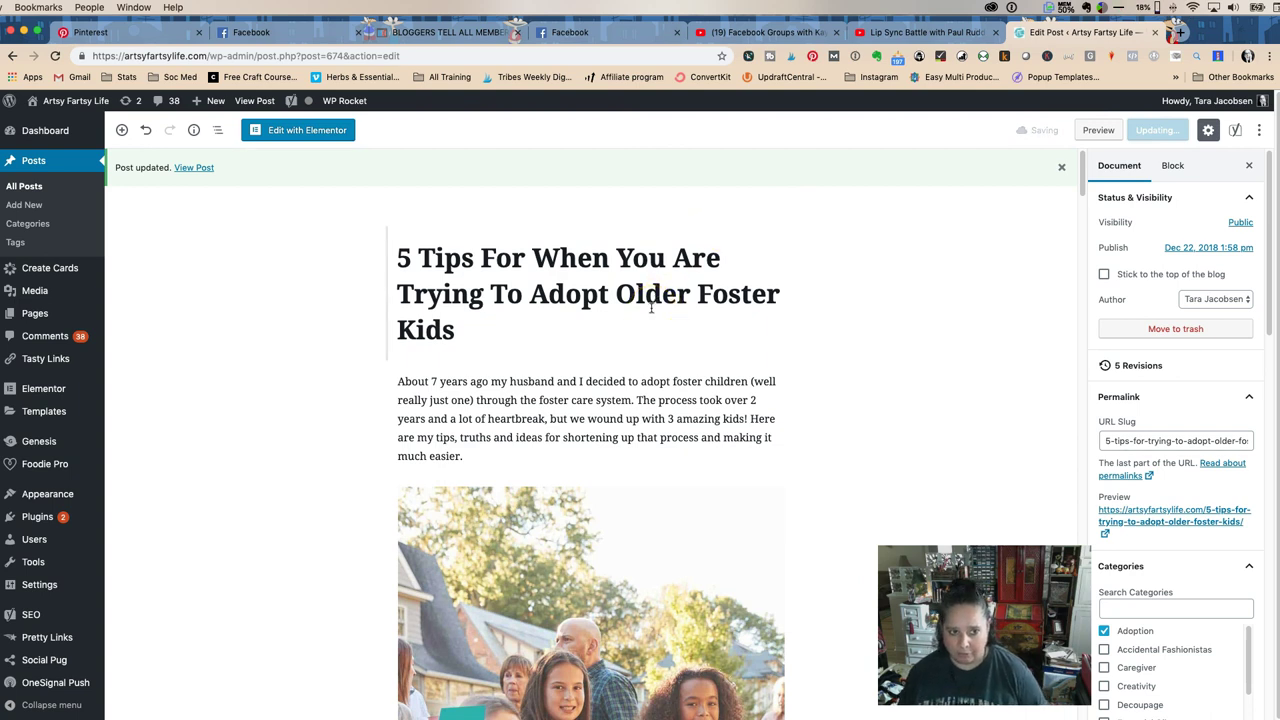
Step: Return to page 3 of the posts list and open "25 Fun Nursing Home Gift Ideas For Women (That Are Not Food)"
left_click(15, 58)
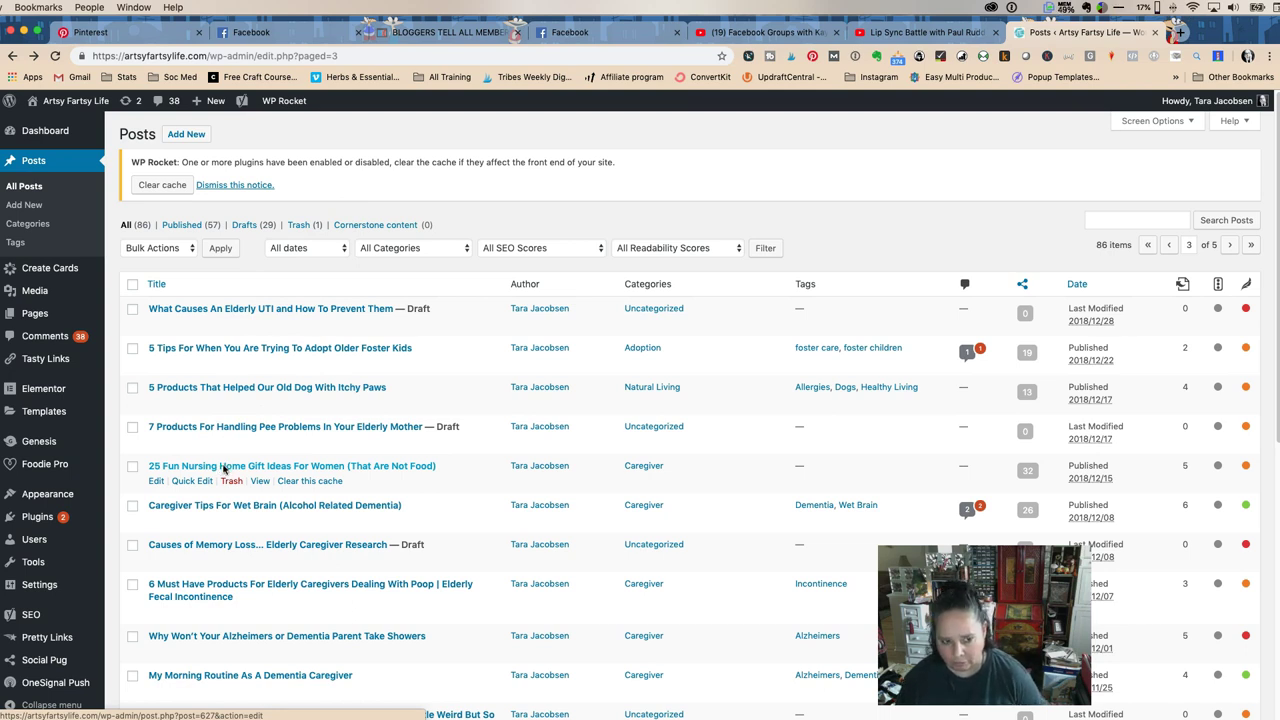
left_click(229, 482)
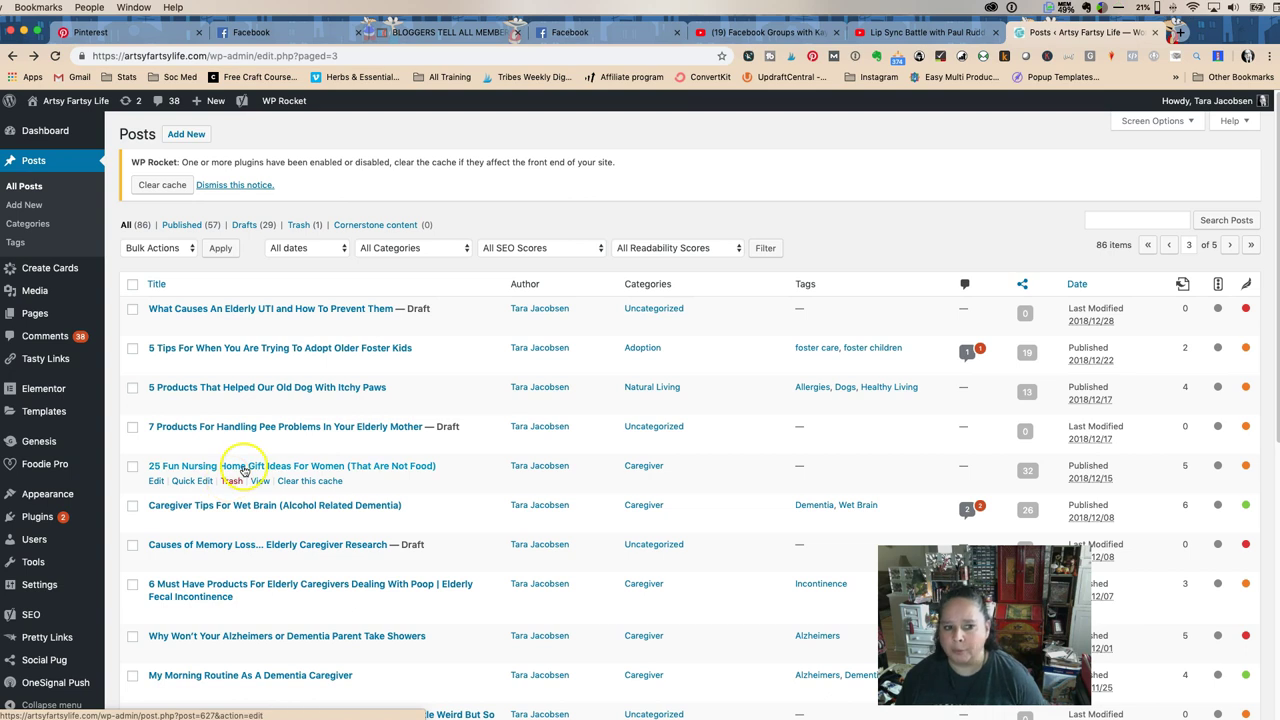
left_click(245, 467)
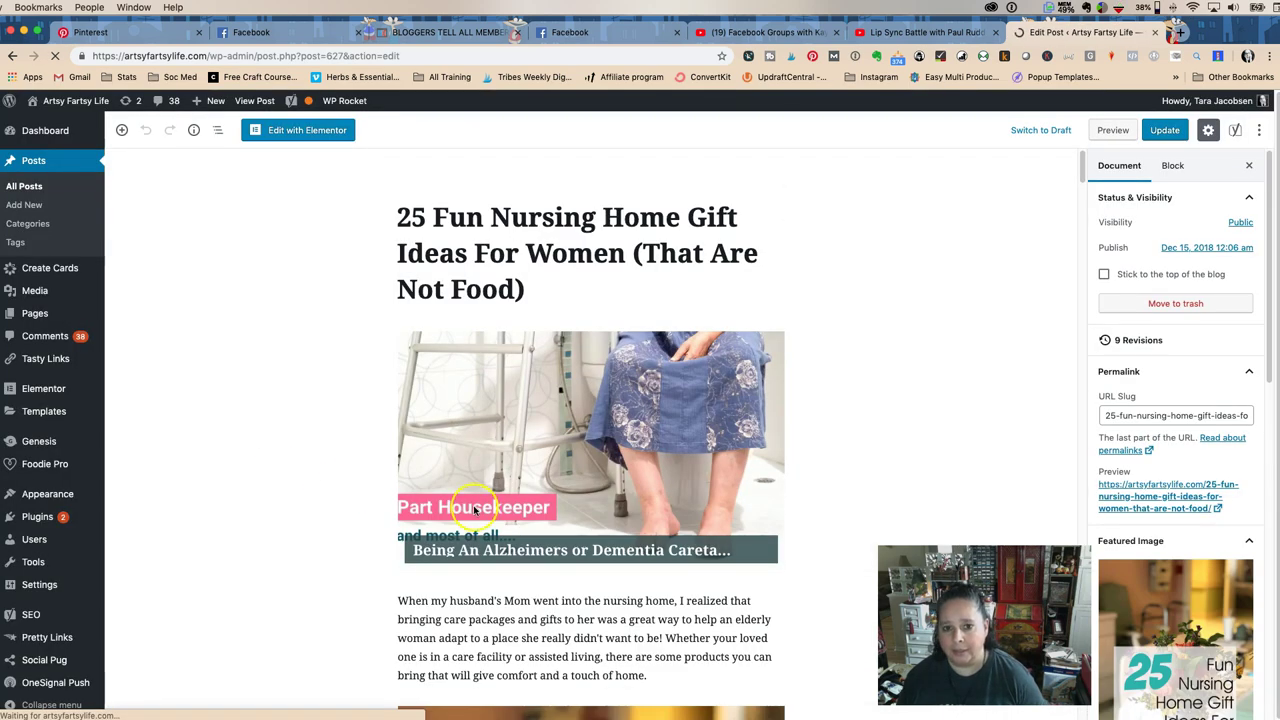
Step: Examine how the body of the nursing home gift ideas post is divided into heading, paragraph and image blocks
scroll(464, 512, "down", 5)
scroll(464, 512, "down", 20)
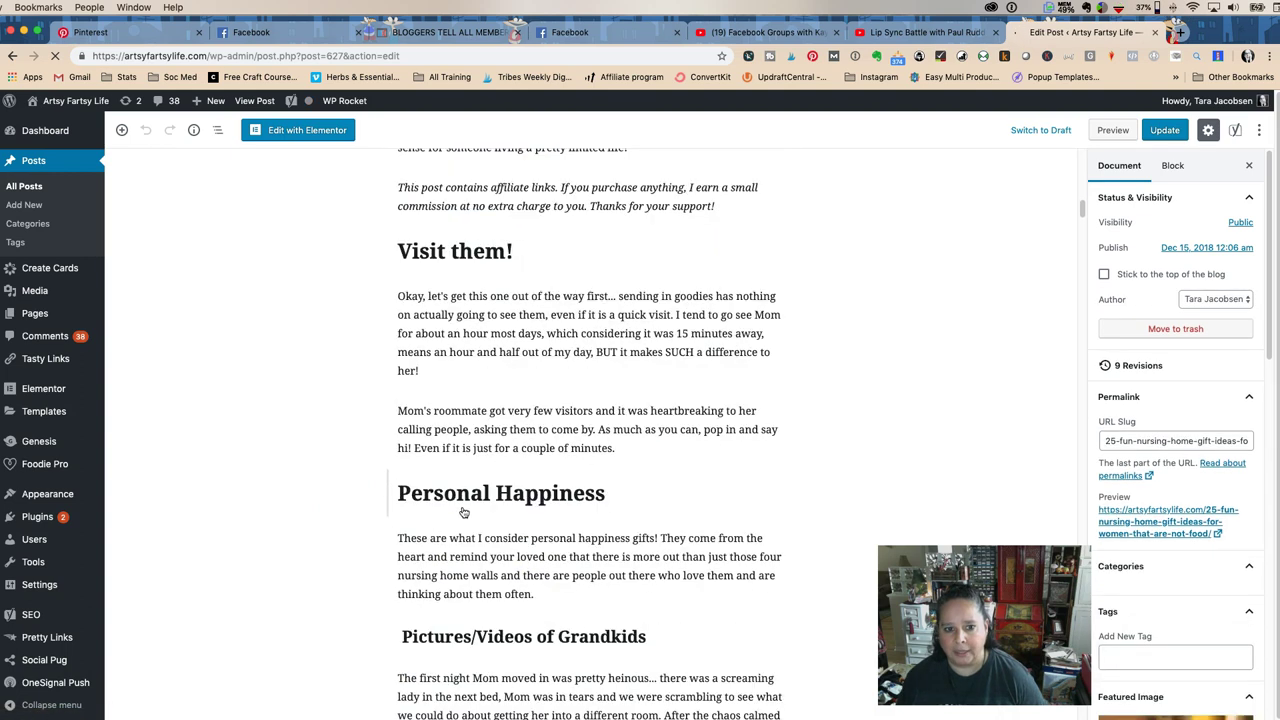
scroll(464, 512, "down", 10)
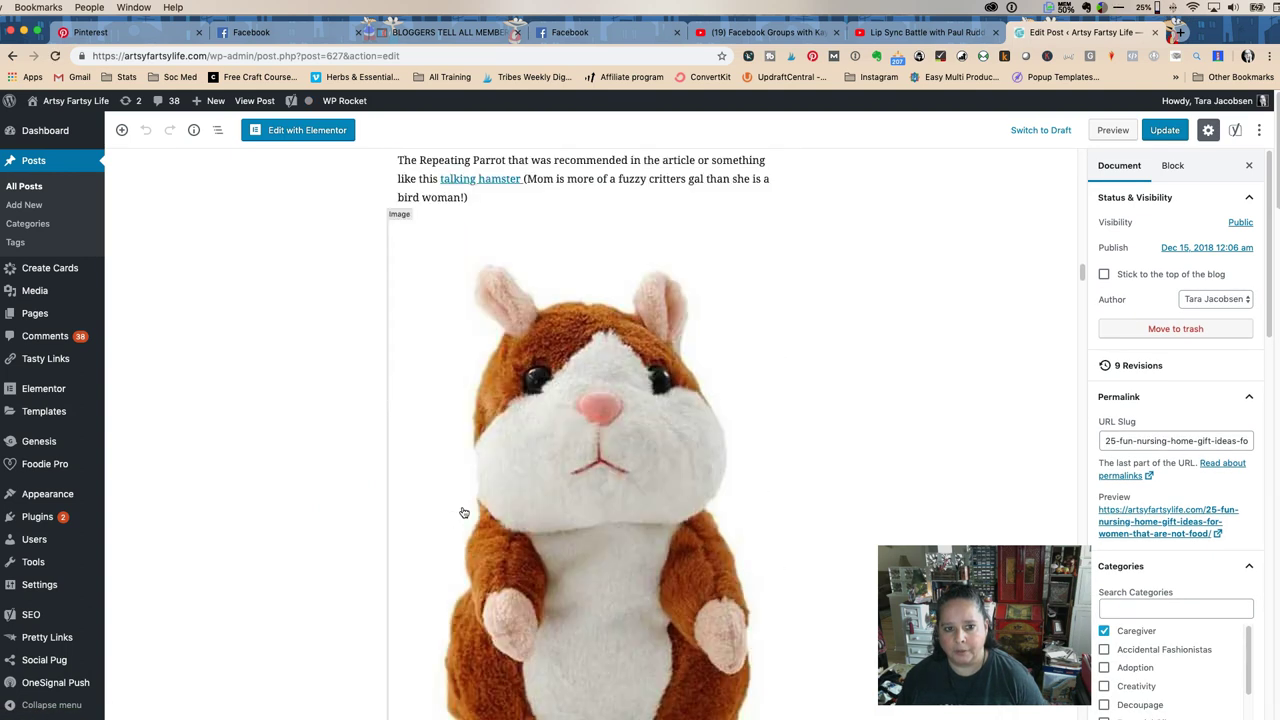
scroll(572, 507, "down", 10)
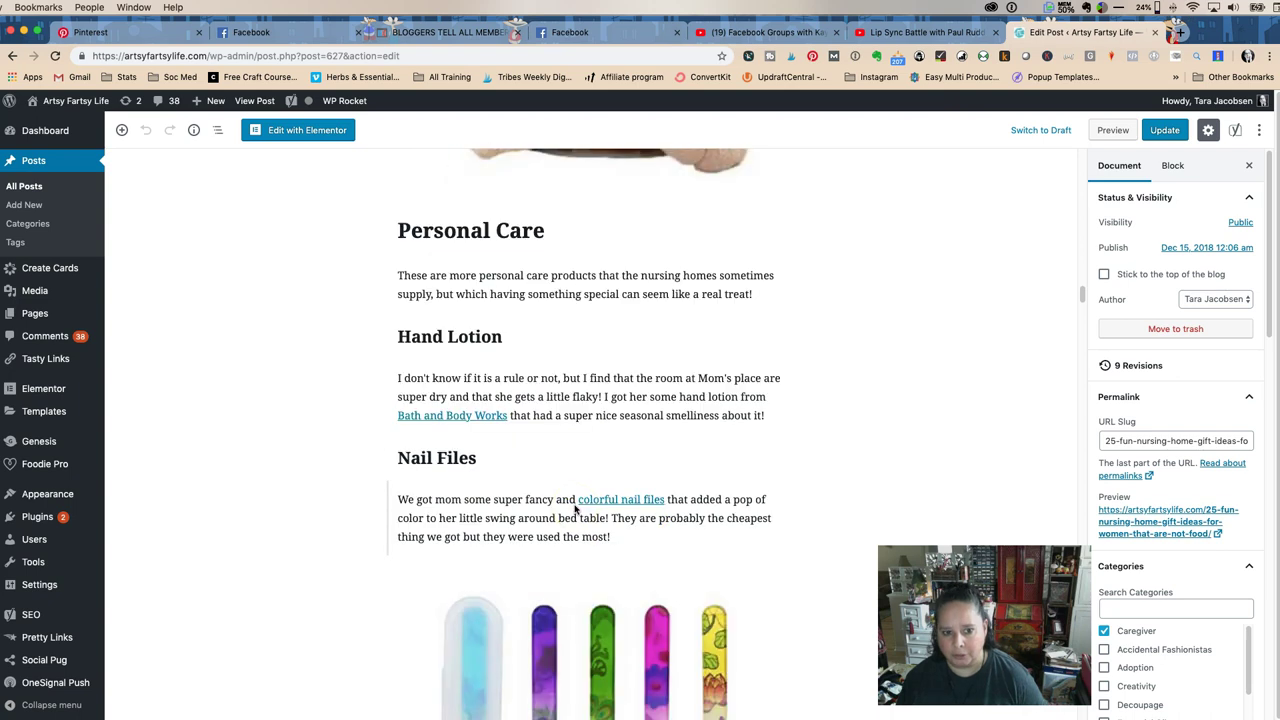
scroll(585, 460, "down", 5)
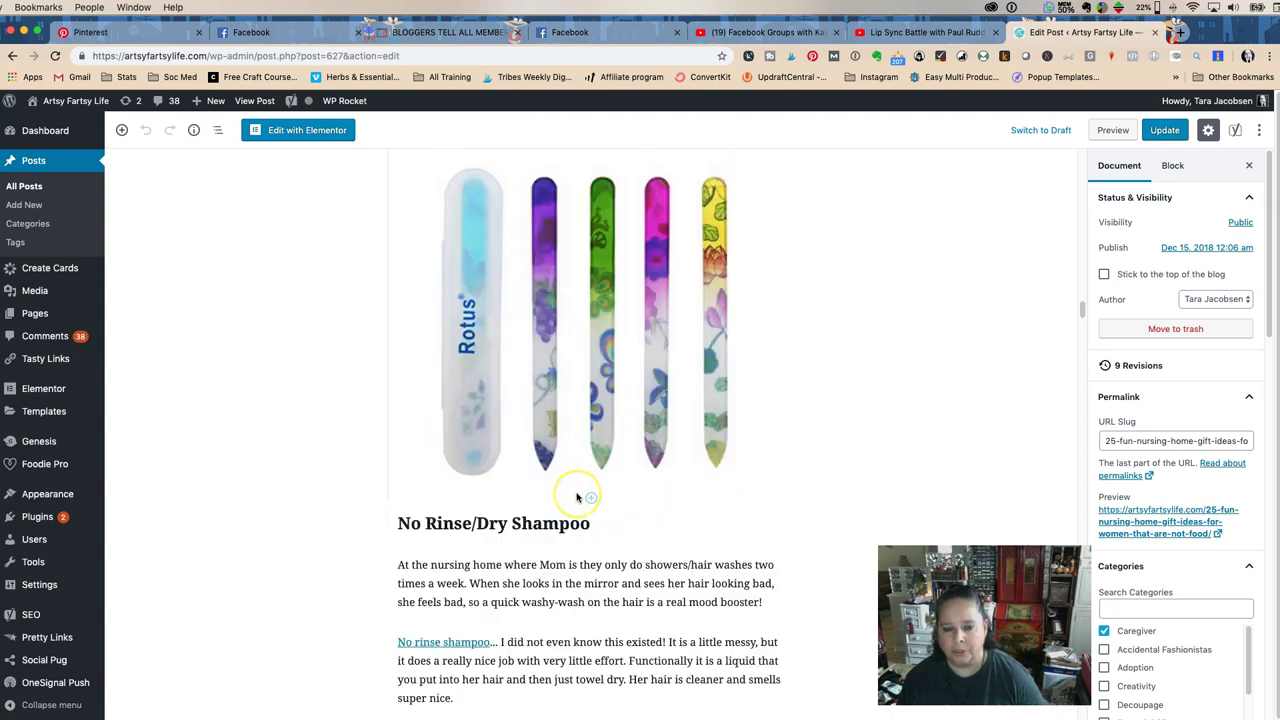
scroll(576, 497, "down", 15)
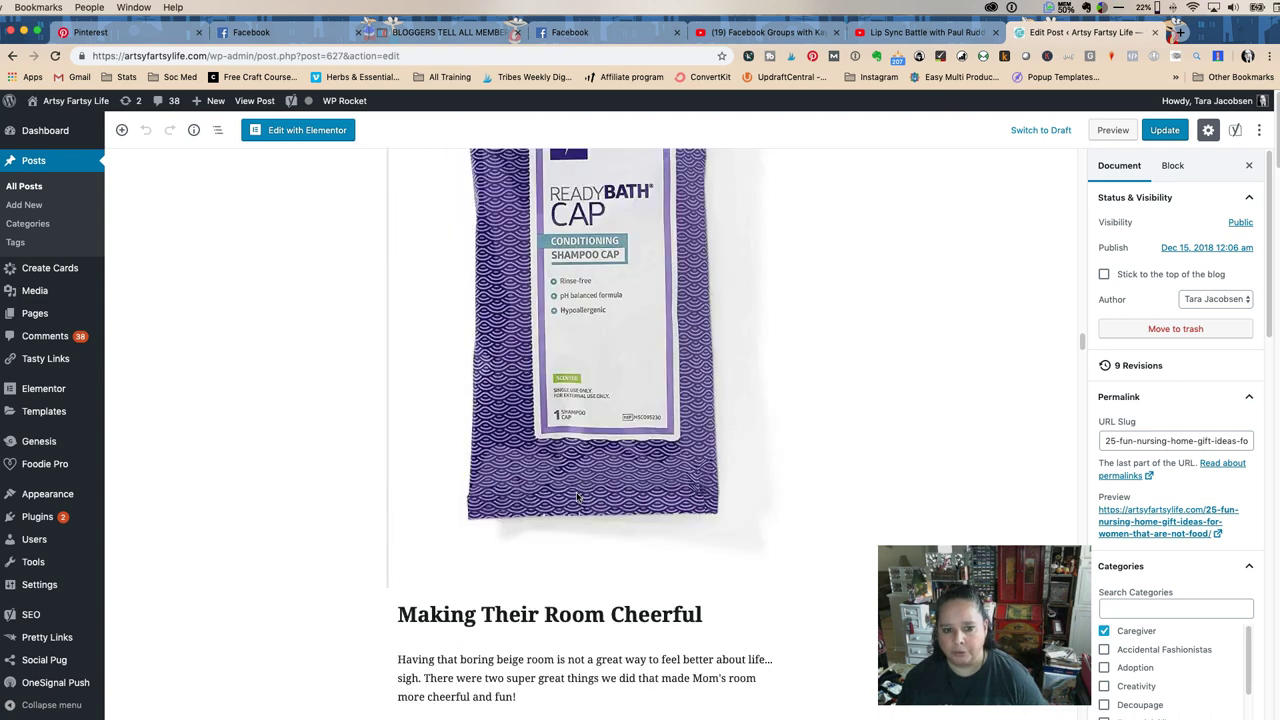
scroll(576, 497, "down", 20)
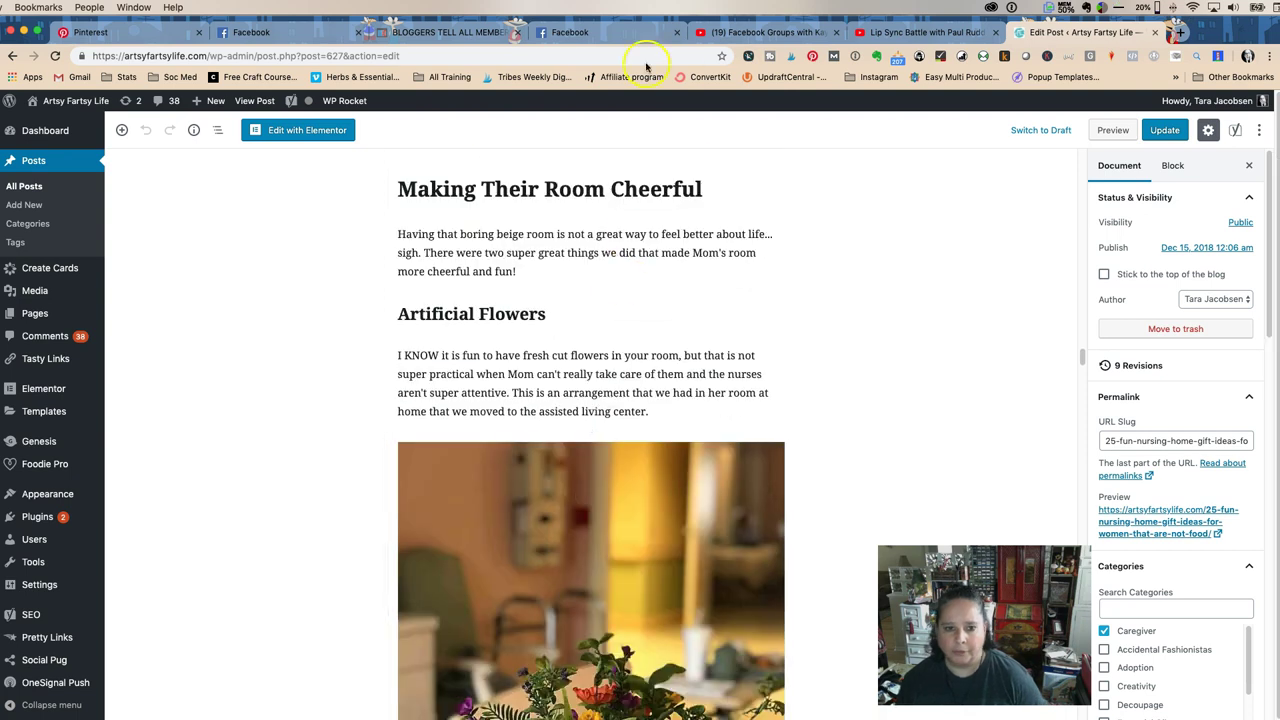
scroll(553, 428, "down", 20)
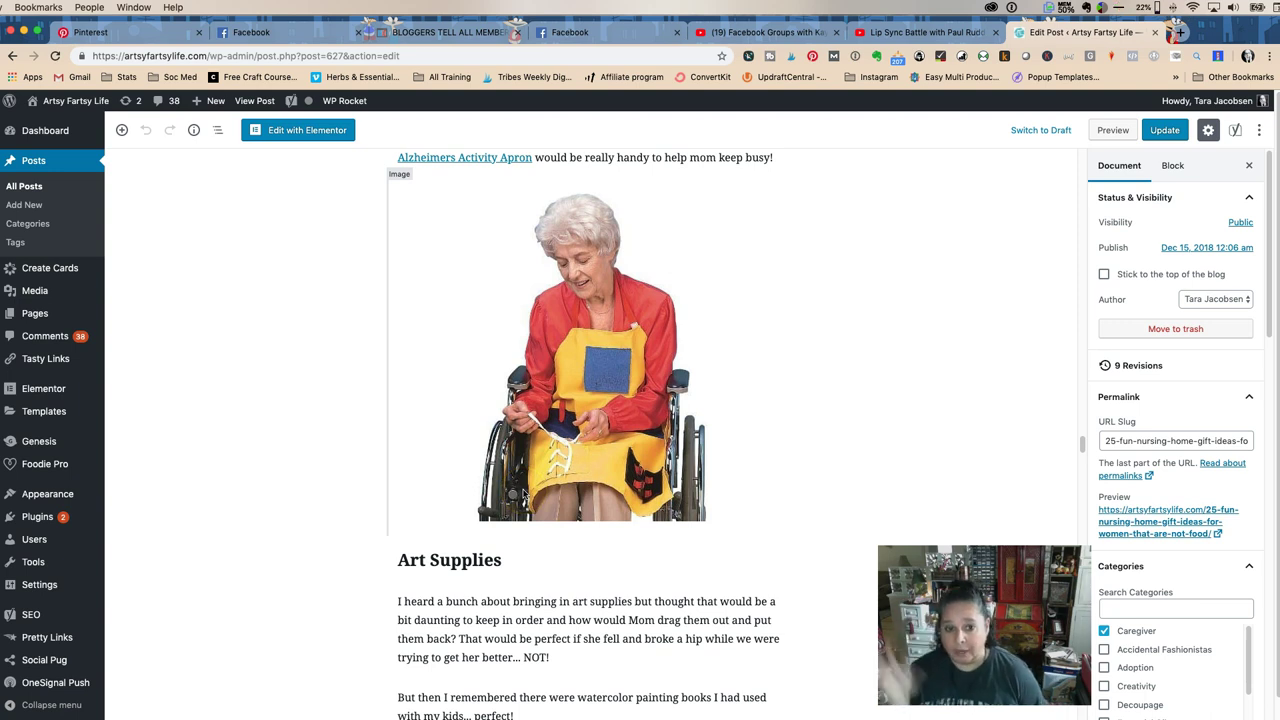
scroll(513, 468, "up", 15)
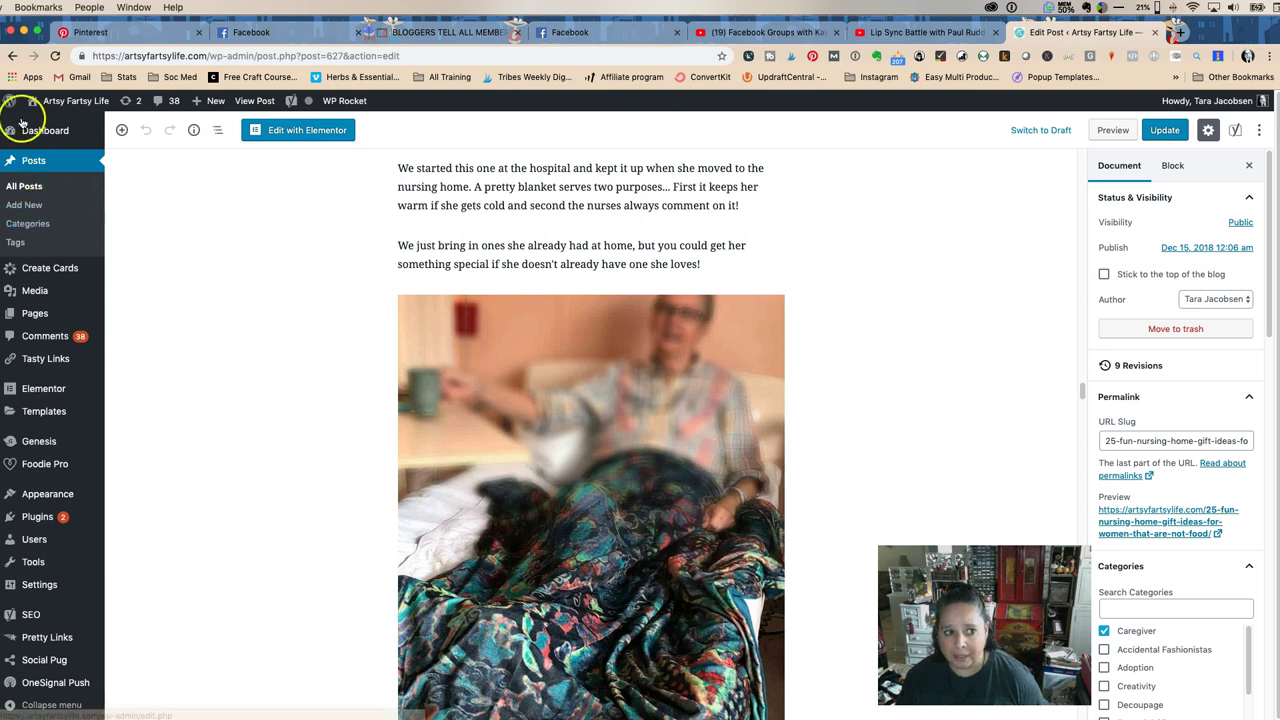
Step: Return to the posts list and open "3 Fun Essential Oils Pillow Spray Recipes To Help You Sleep Like A Baby"
left_click(15, 58)
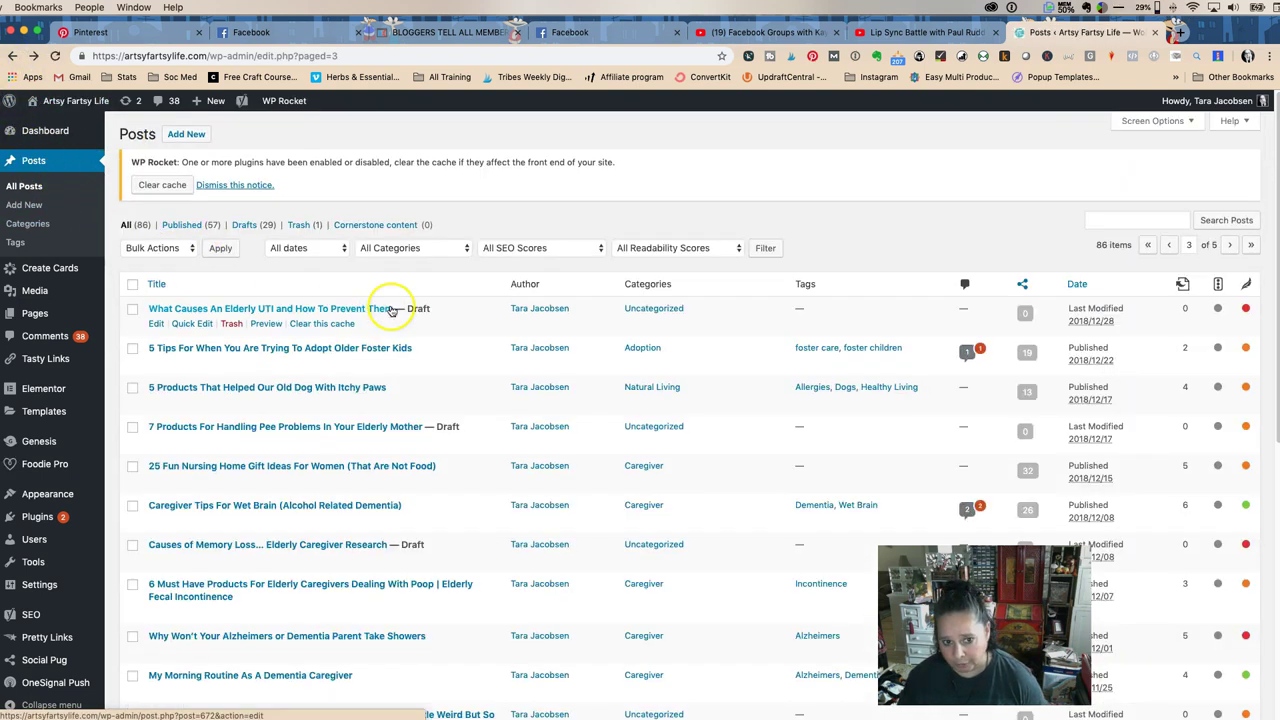
scroll(257, 487, "down", 10)
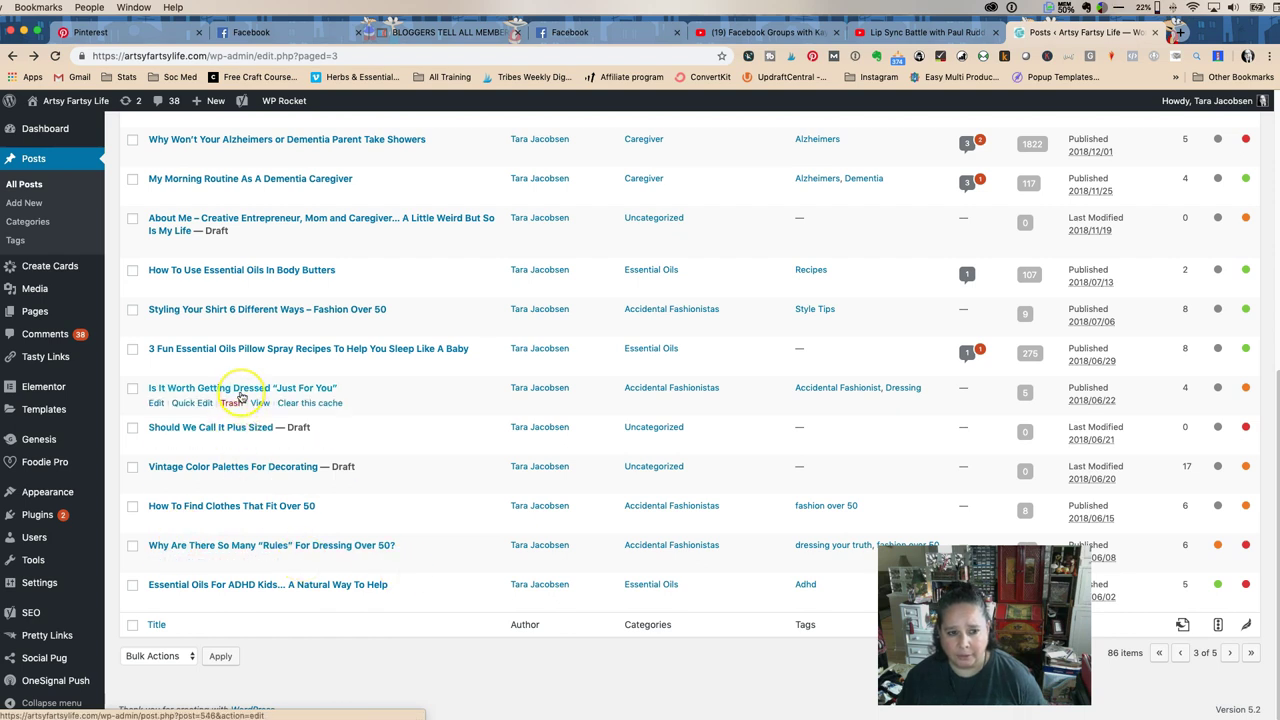
left_click(245, 349)
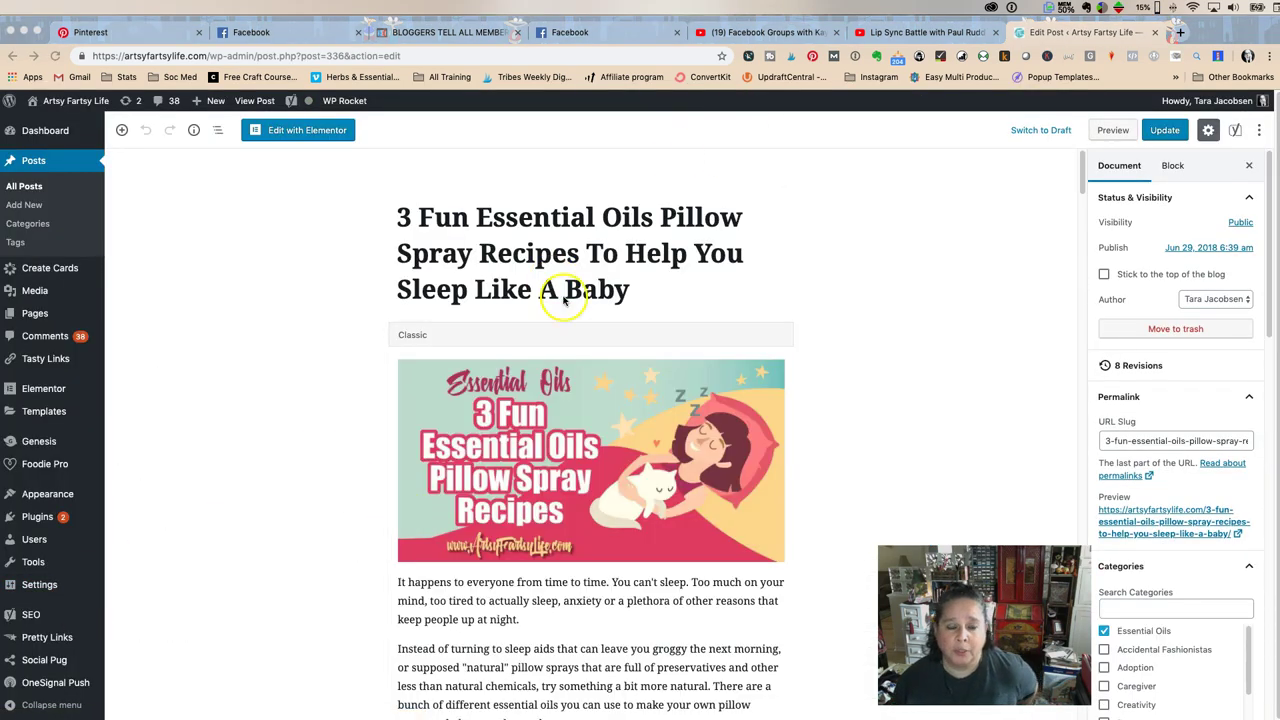
Step: Activate the Classic block beneath the post title to bring up its classic formatting controls
scroll(596, 330, "down", 1)
scroll(596, 330, "down", 2)
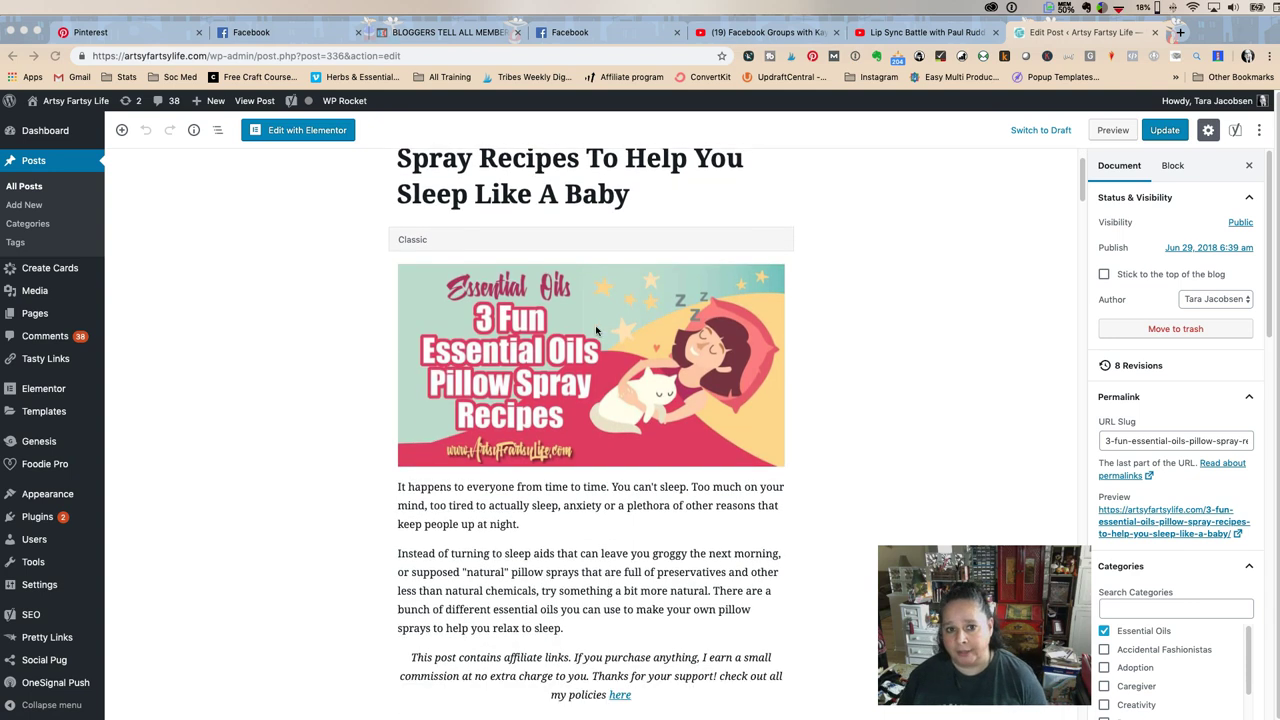
scroll(596, 330, "down", 1)
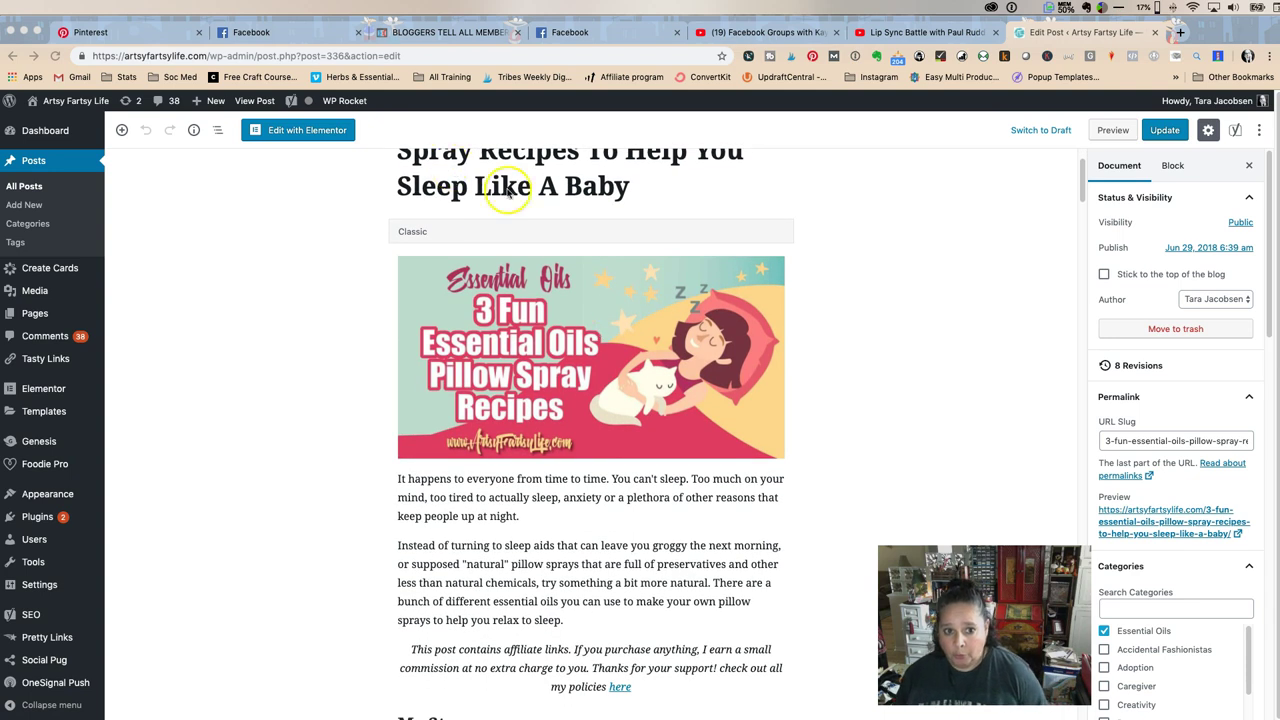
left_click(515, 230)
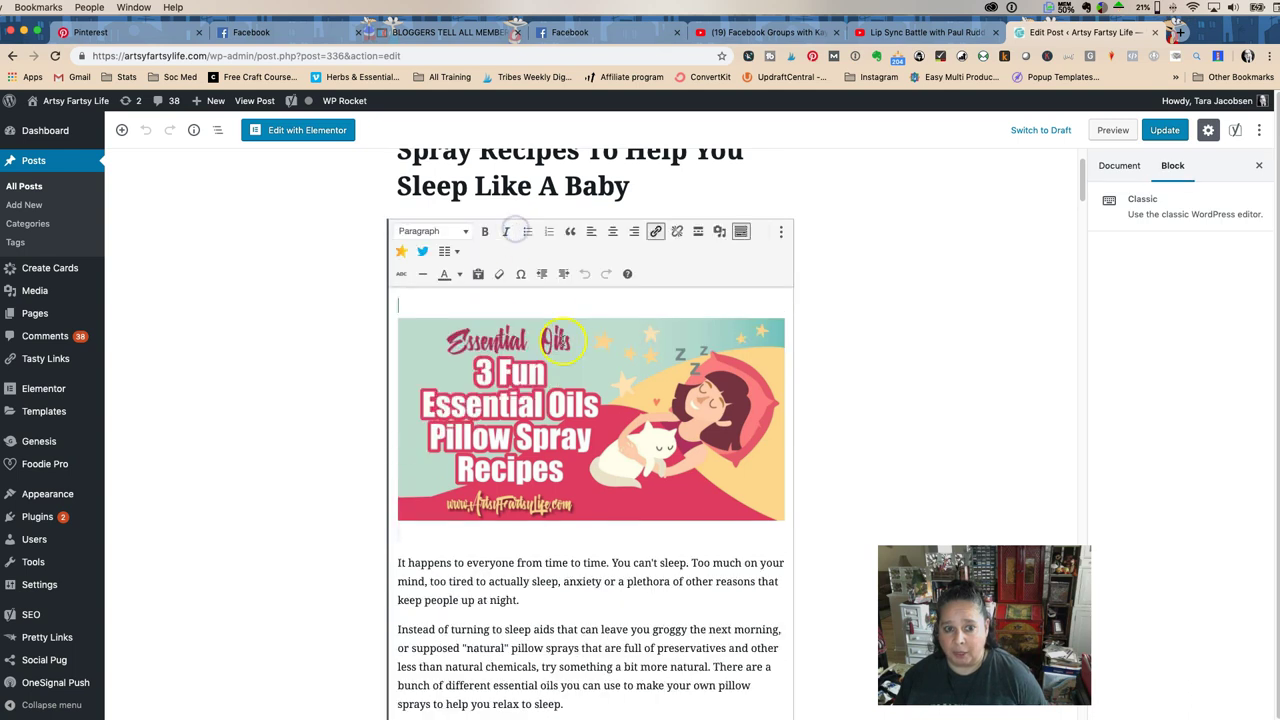
left_click_drag(399, 589, 521, 582)
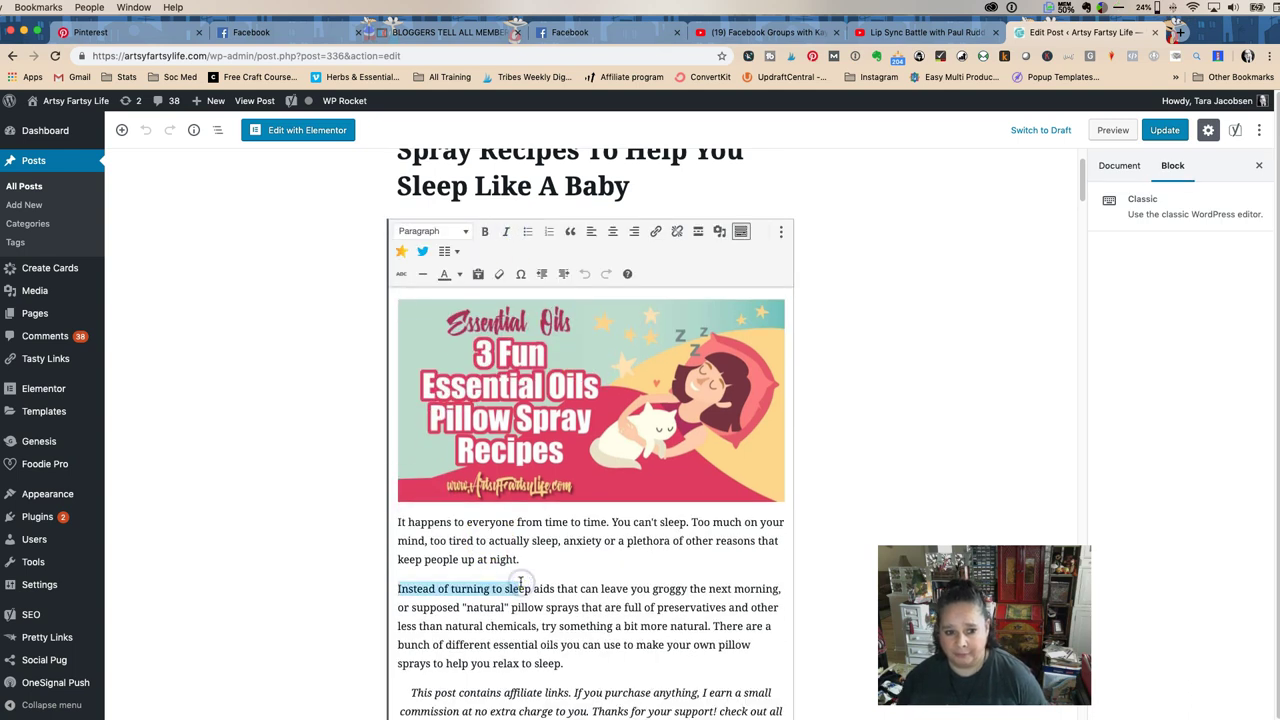
type("nbv")
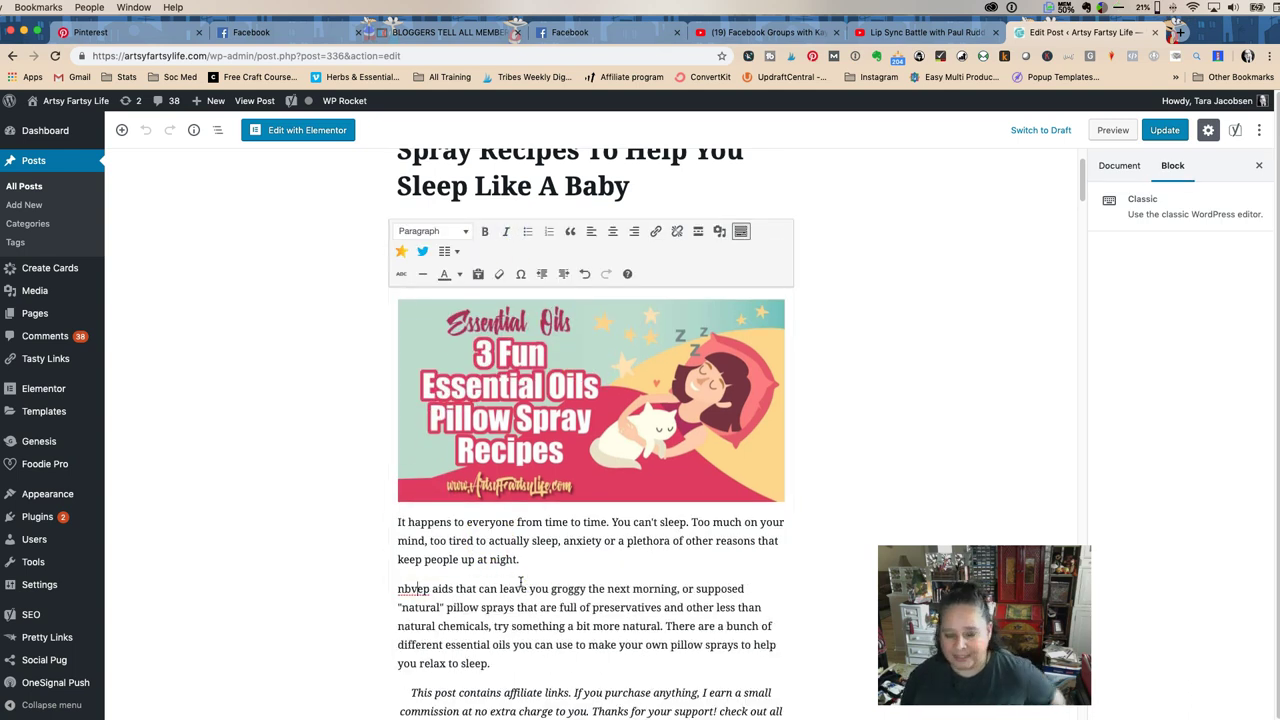
key("super+z")
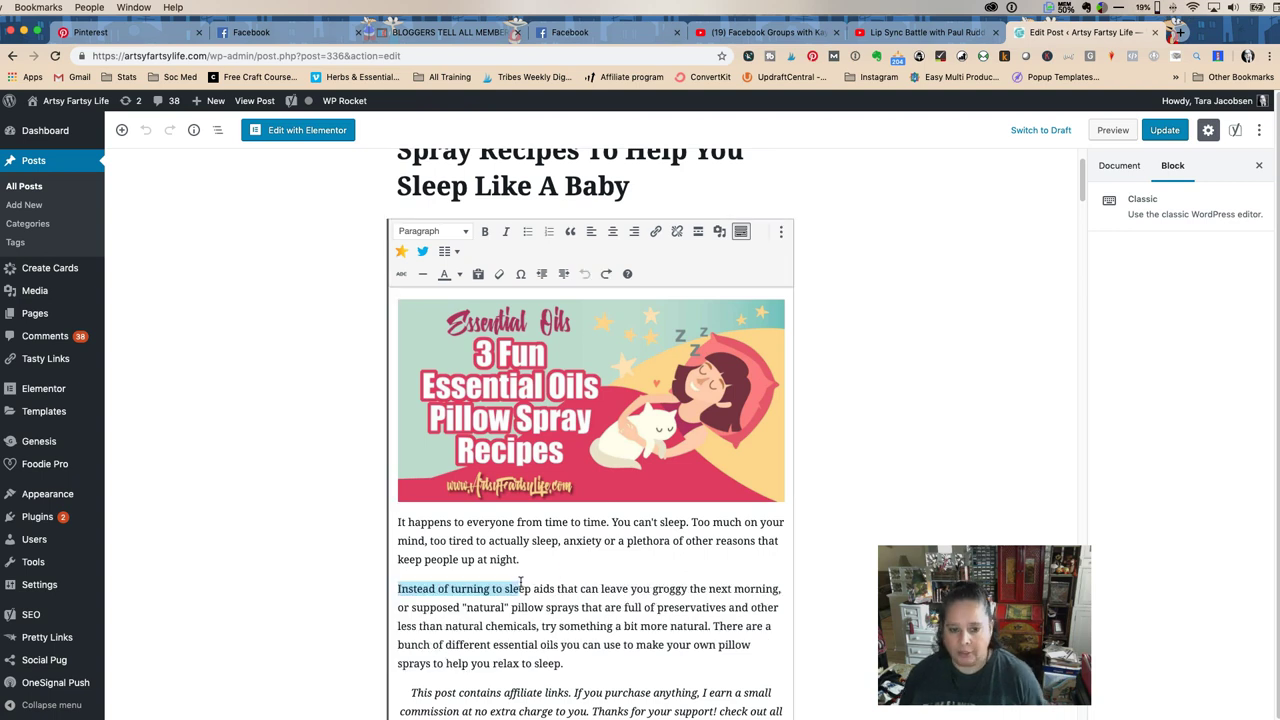
left_click(873, 479)
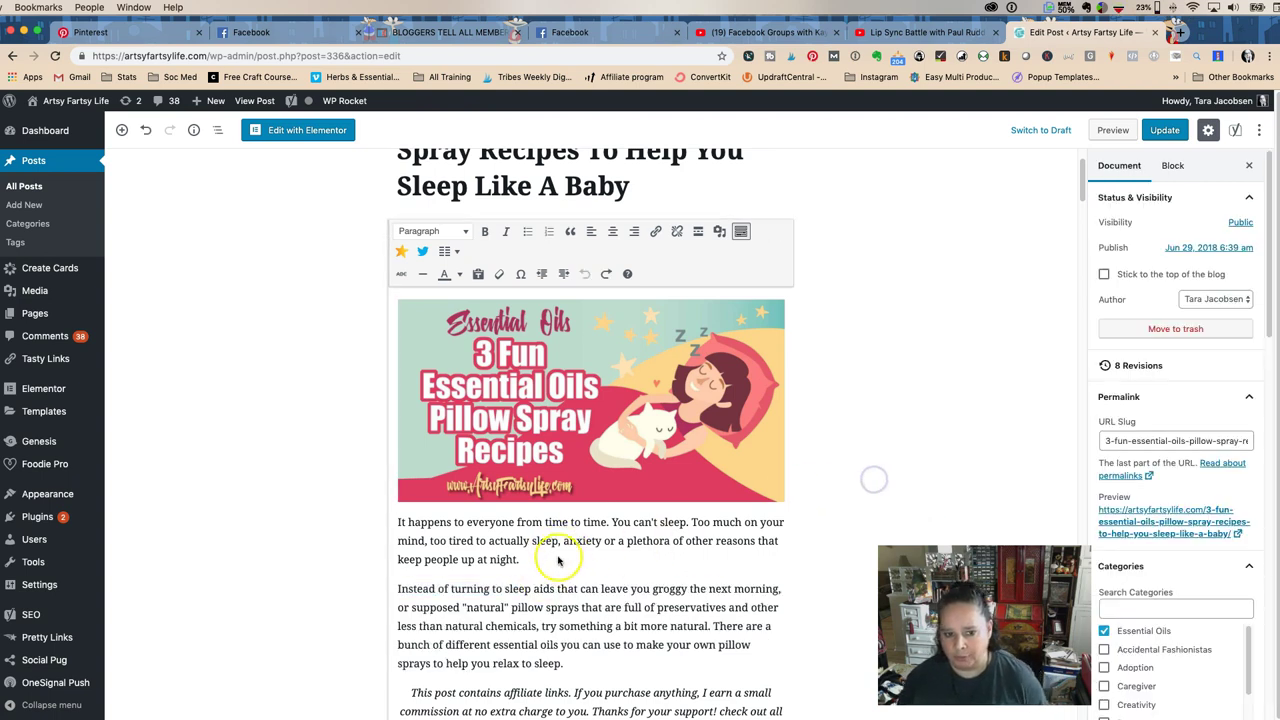
Step: Examine the pillow spray post's full content, from the intro to the Pinterest images, inside its single Classic block
scroll(527, 568, "down", 10)
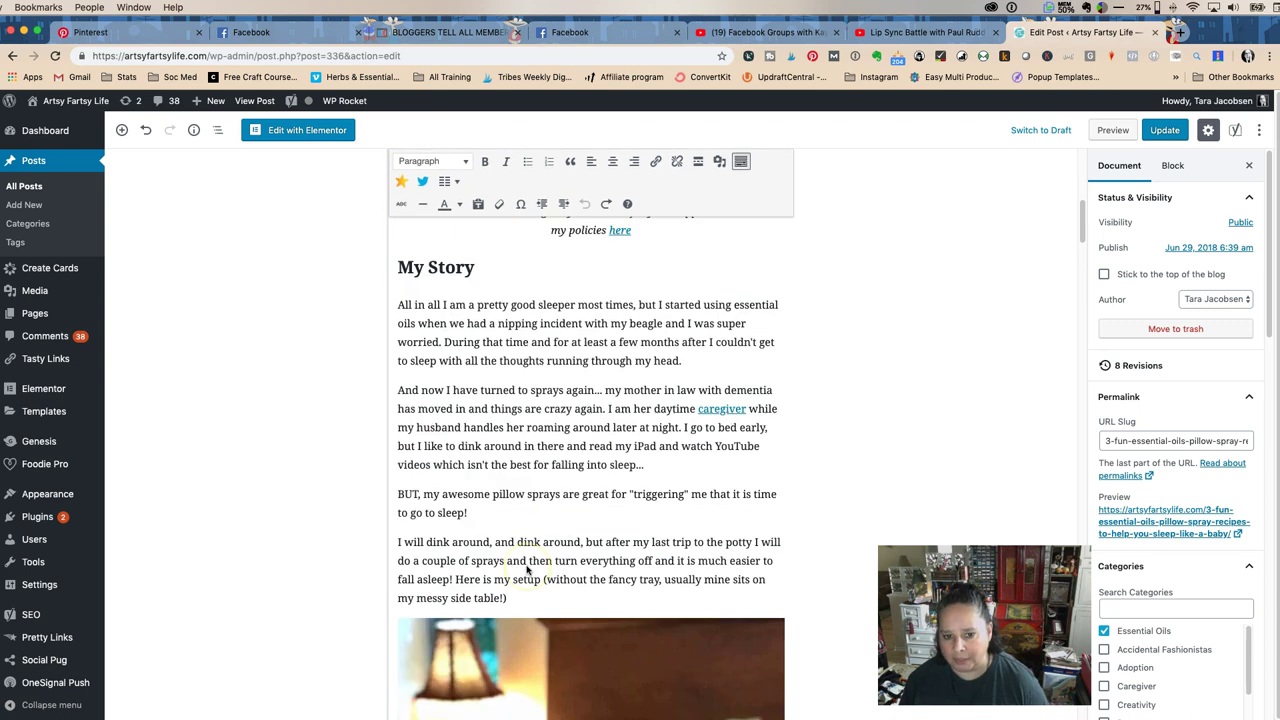
scroll(527, 570, "up", 10)
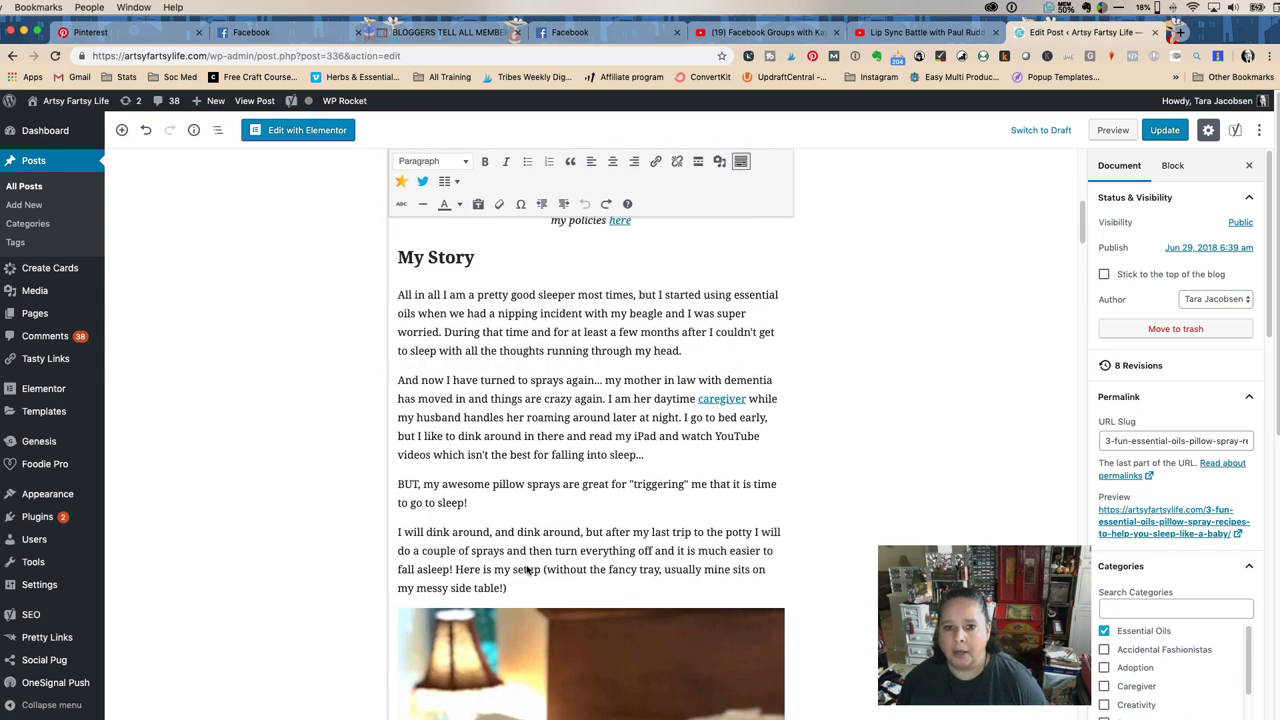
left_click(541, 556)
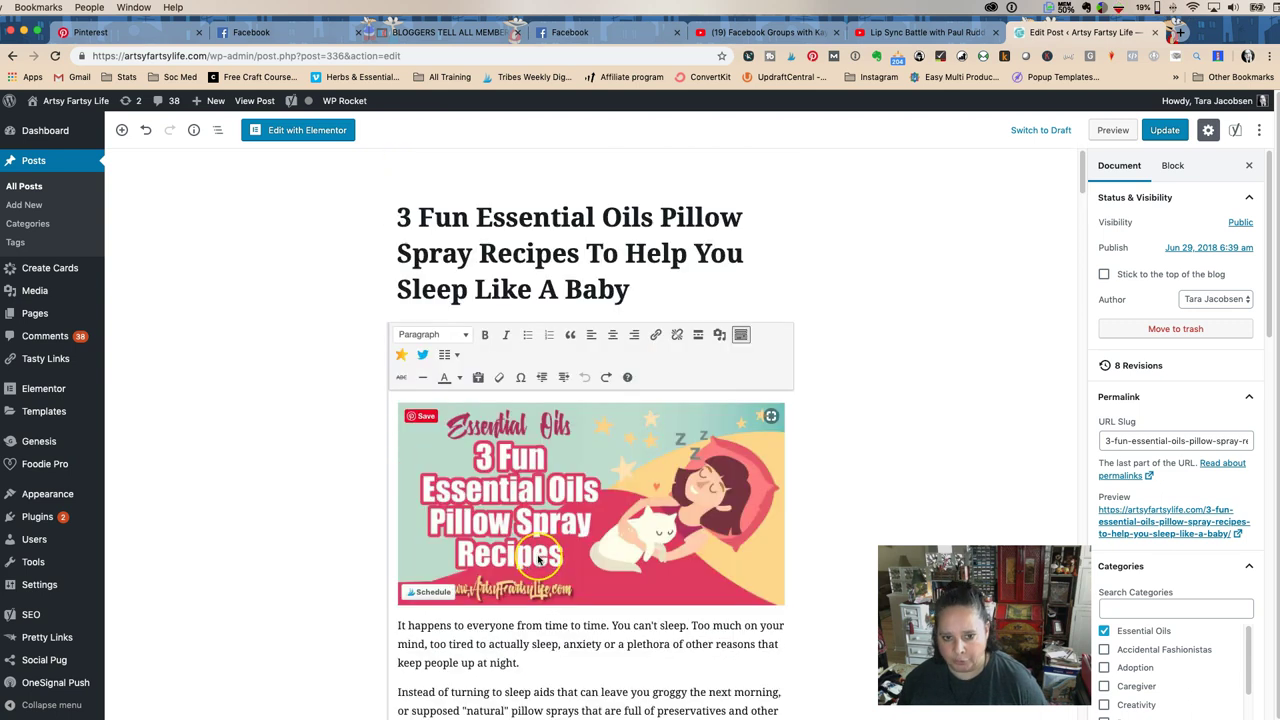
scroll(538, 560, "down", 3)
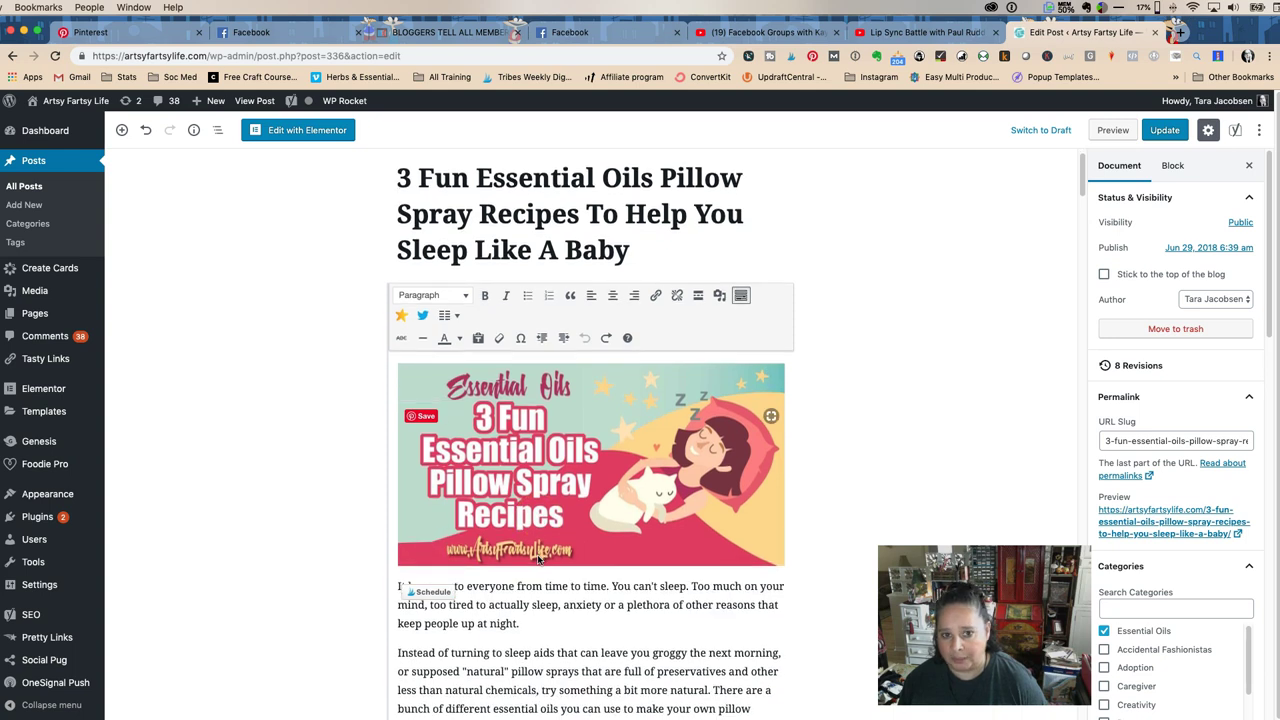
scroll(538, 560, "down", 15)
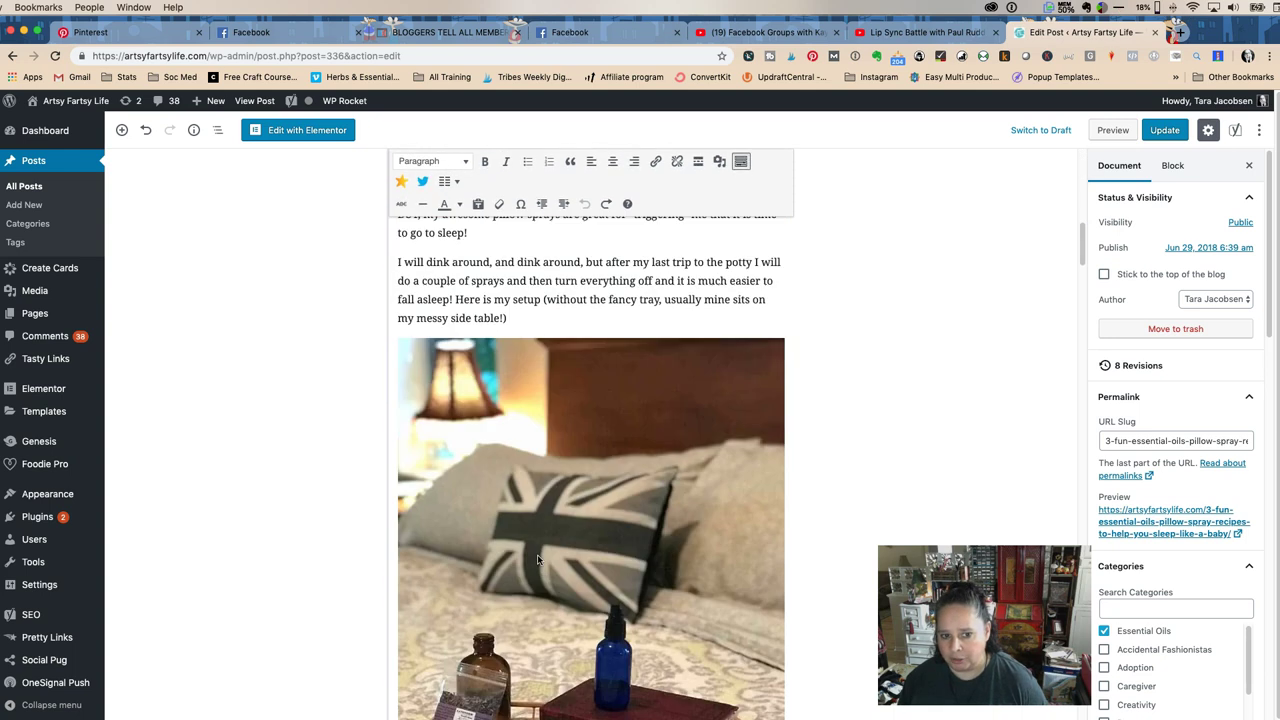
scroll(538, 560, "down", 15)
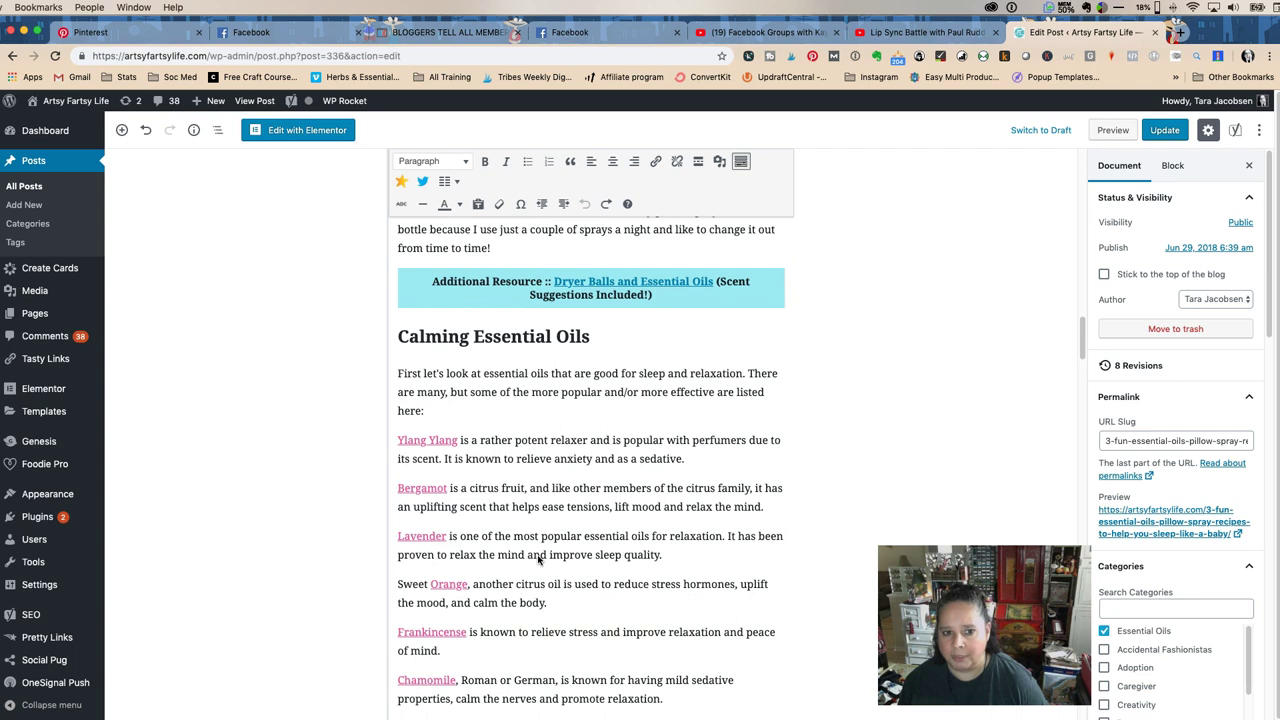
scroll(538, 560, "down", 15)
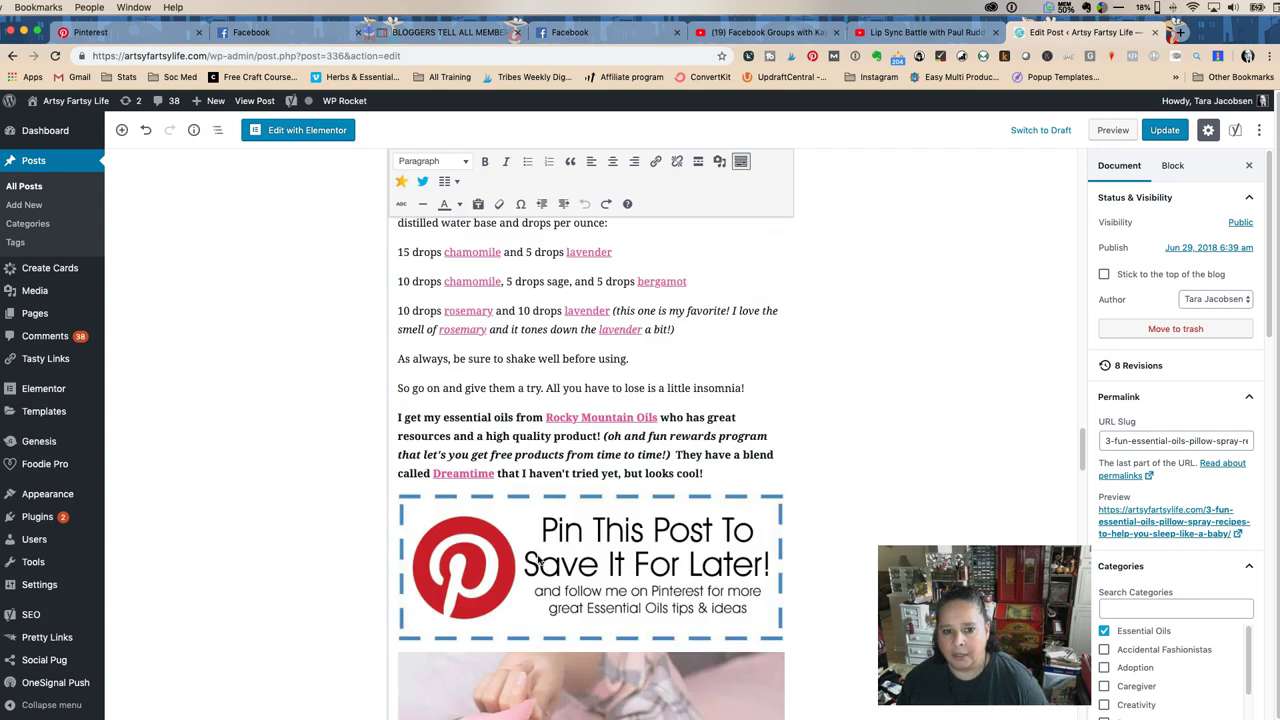
scroll(538, 560, "down", 10)
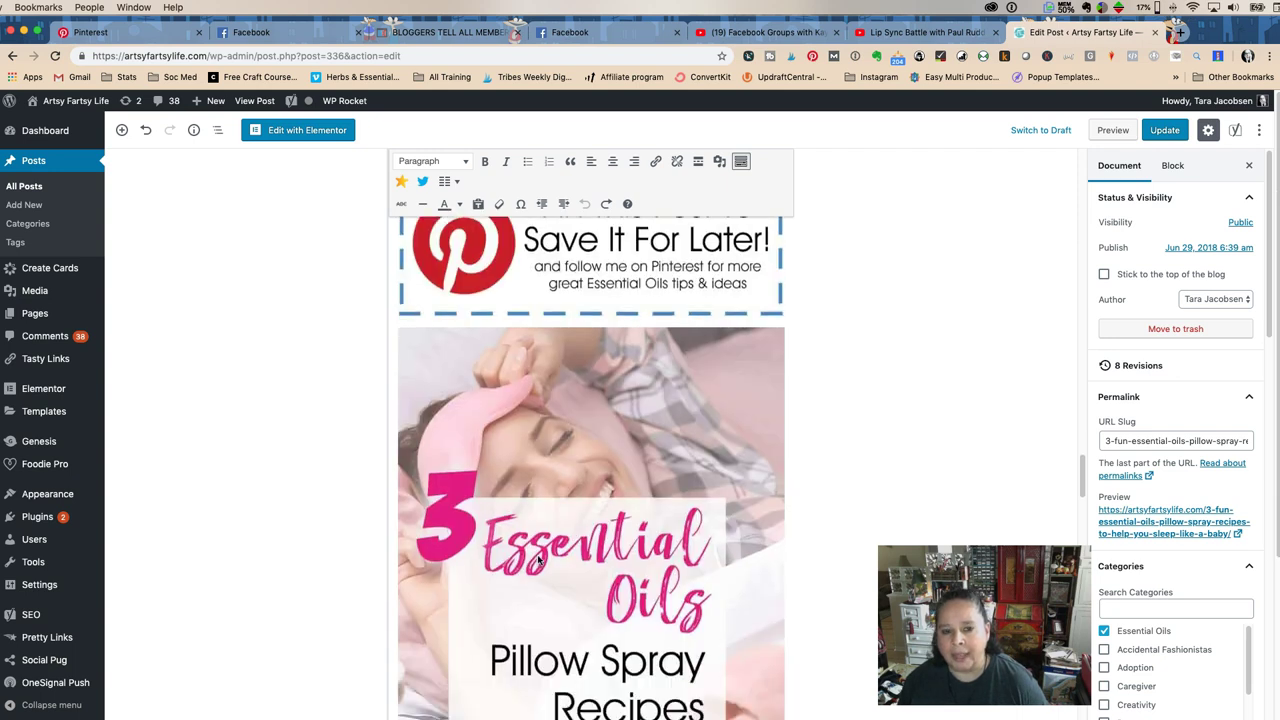
scroll(537, 560, "up", 20)
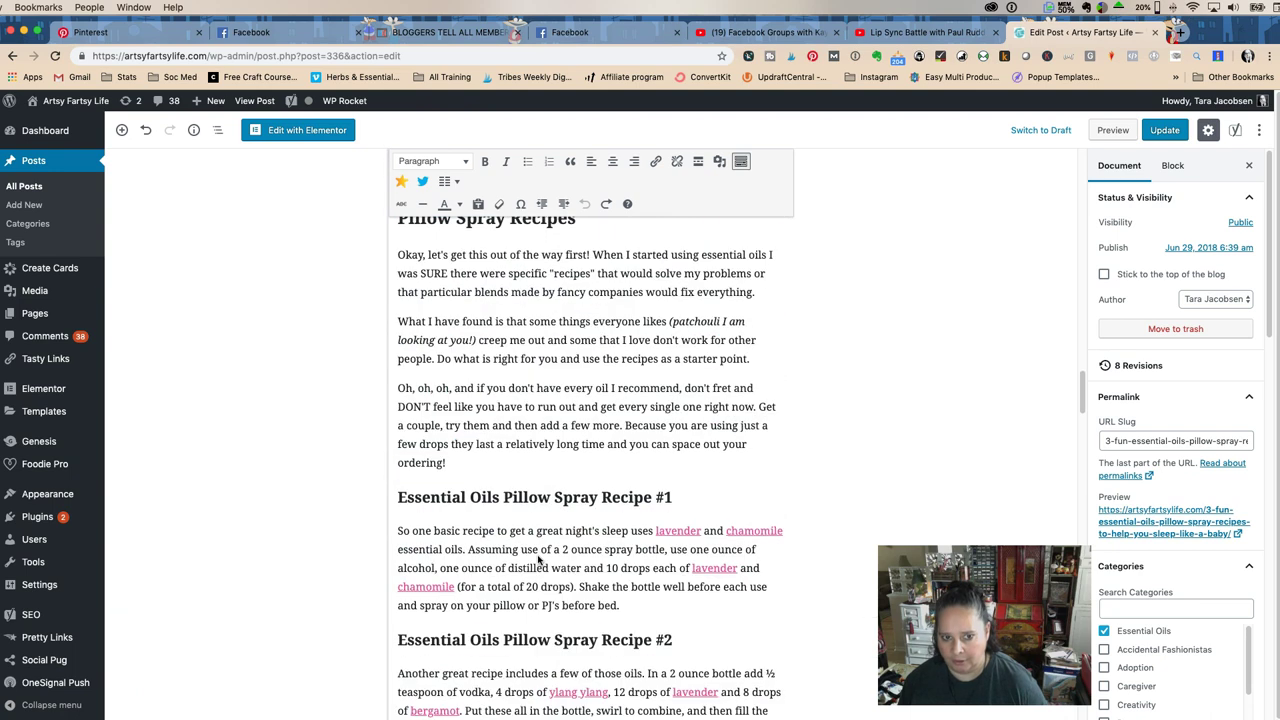
scroll(538, 560, "up", 8)
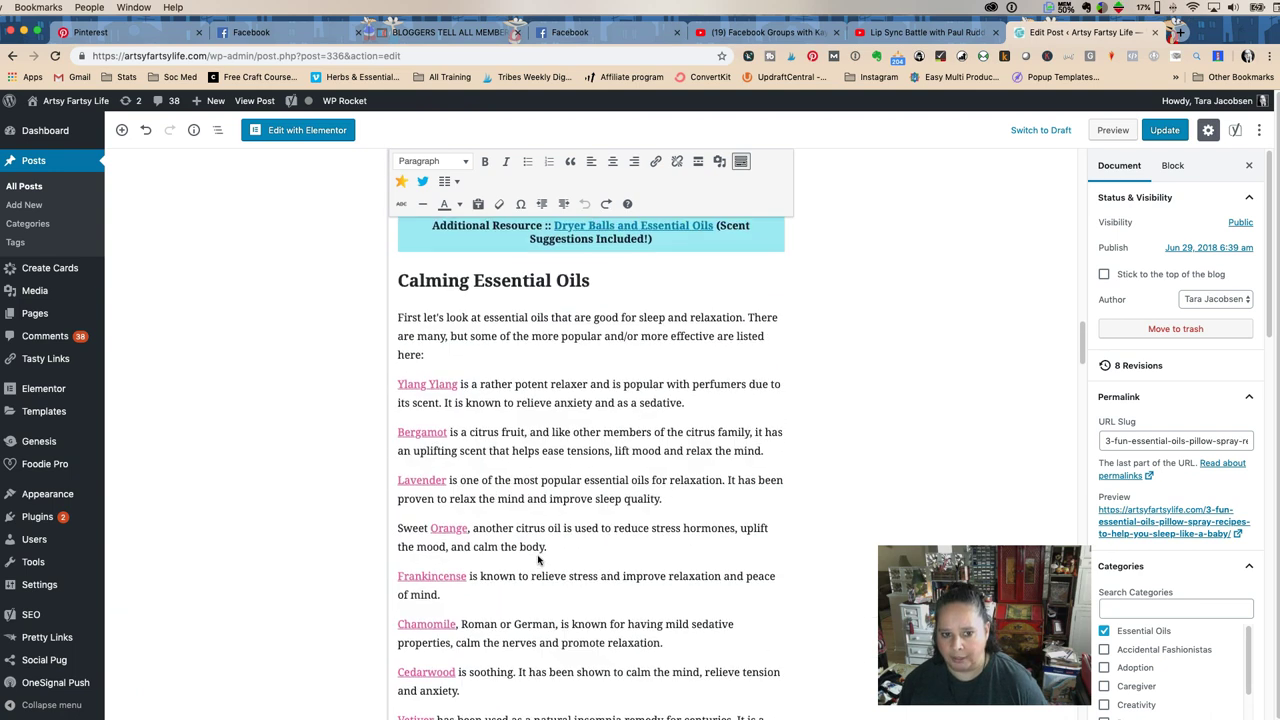
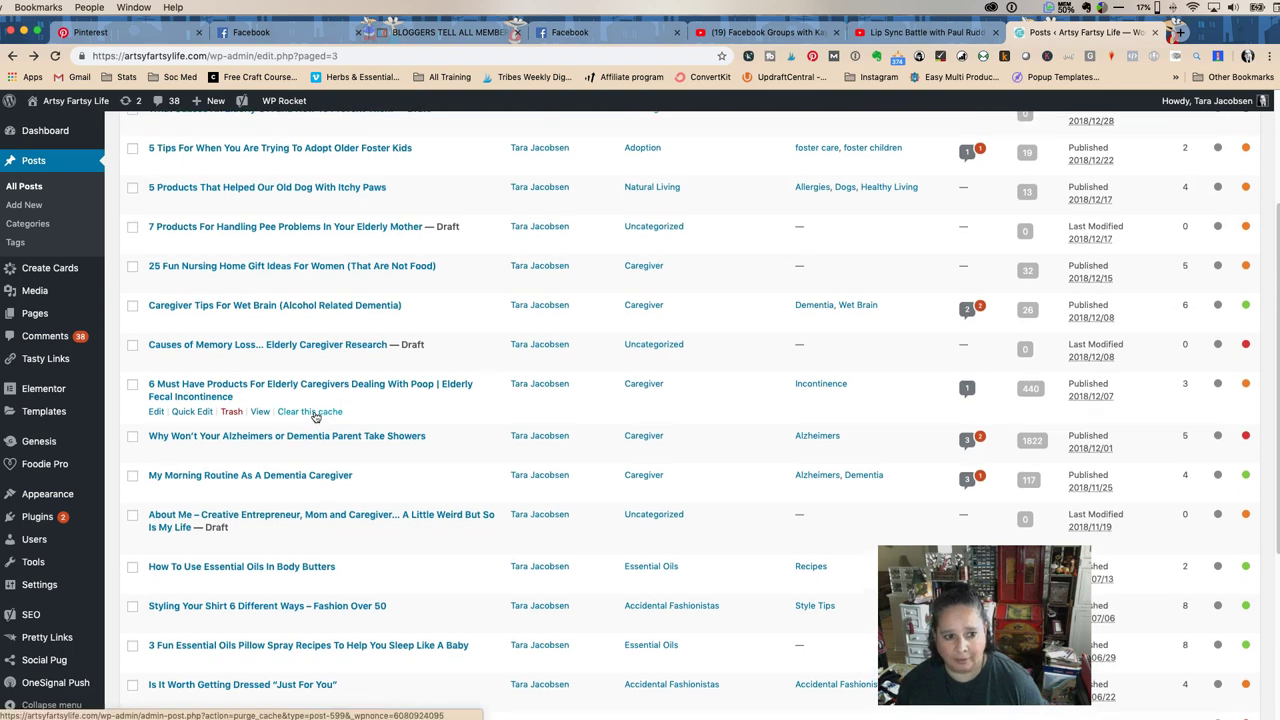
scroll(315, 417, "up", 2)
scroll(315, 417, "up", 5)
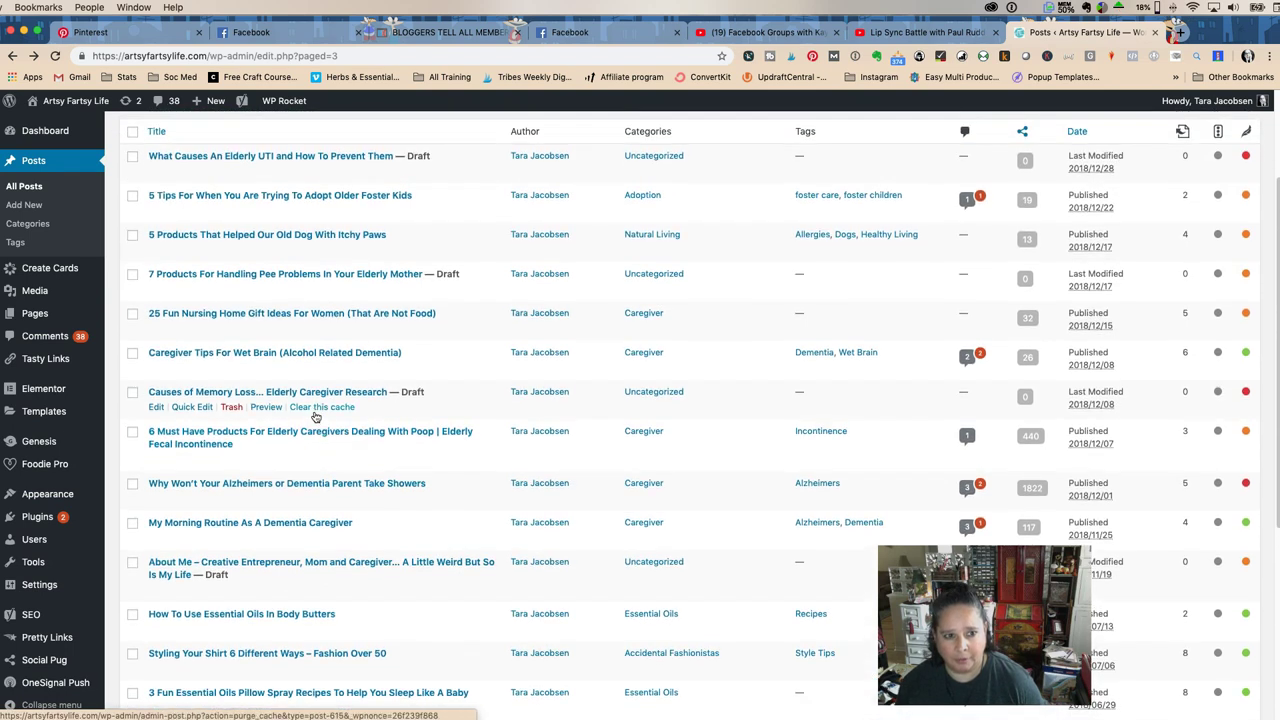
scroll(315, 417, "up", 2)
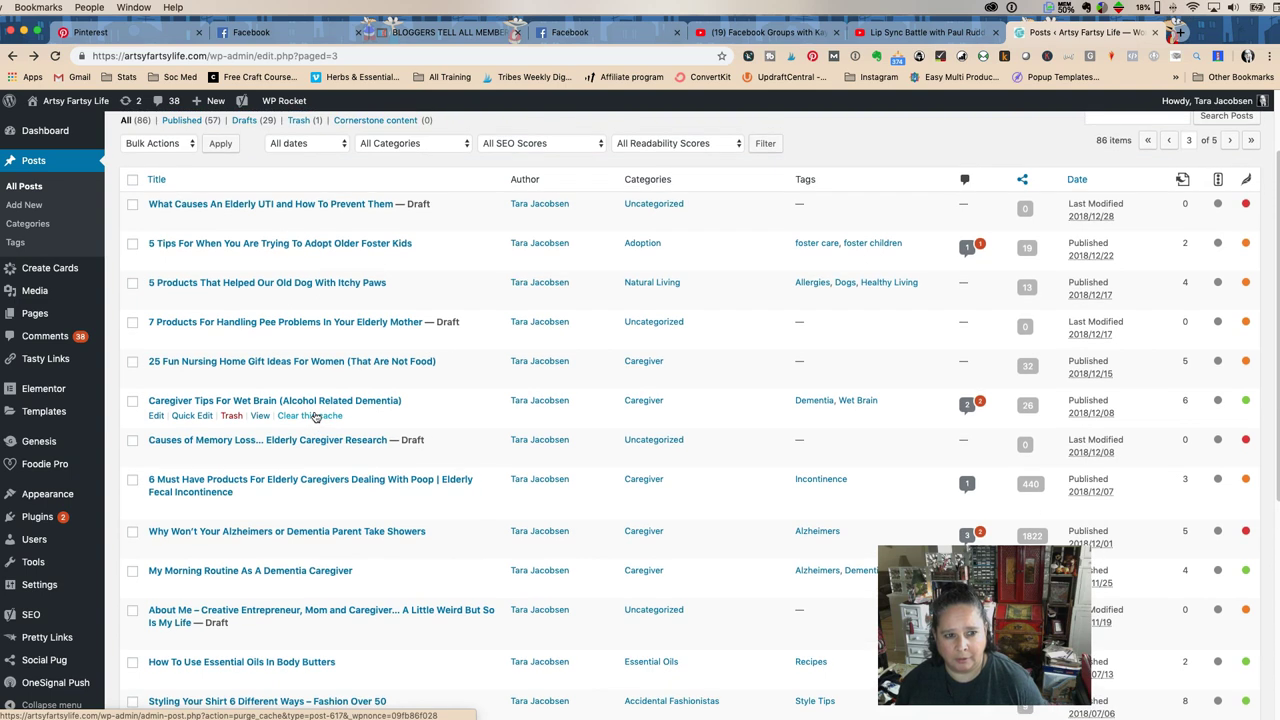
left_click(296, 339)
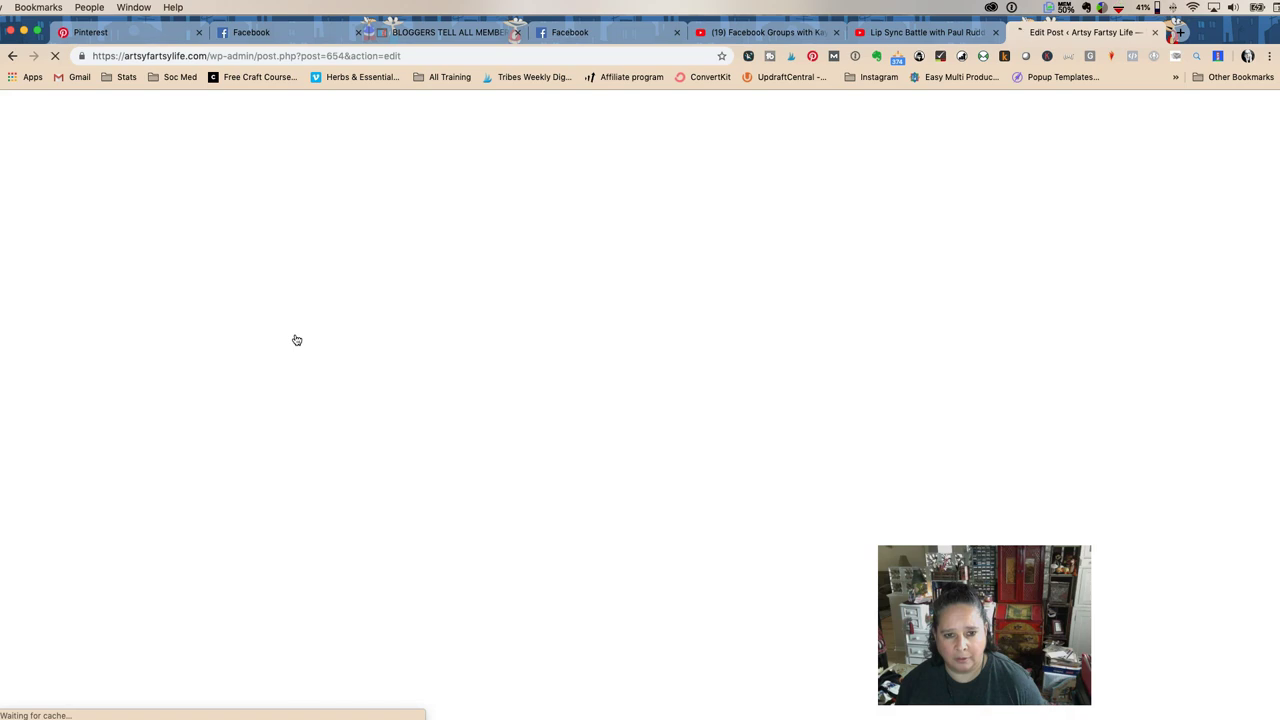
left_click(10, 56)
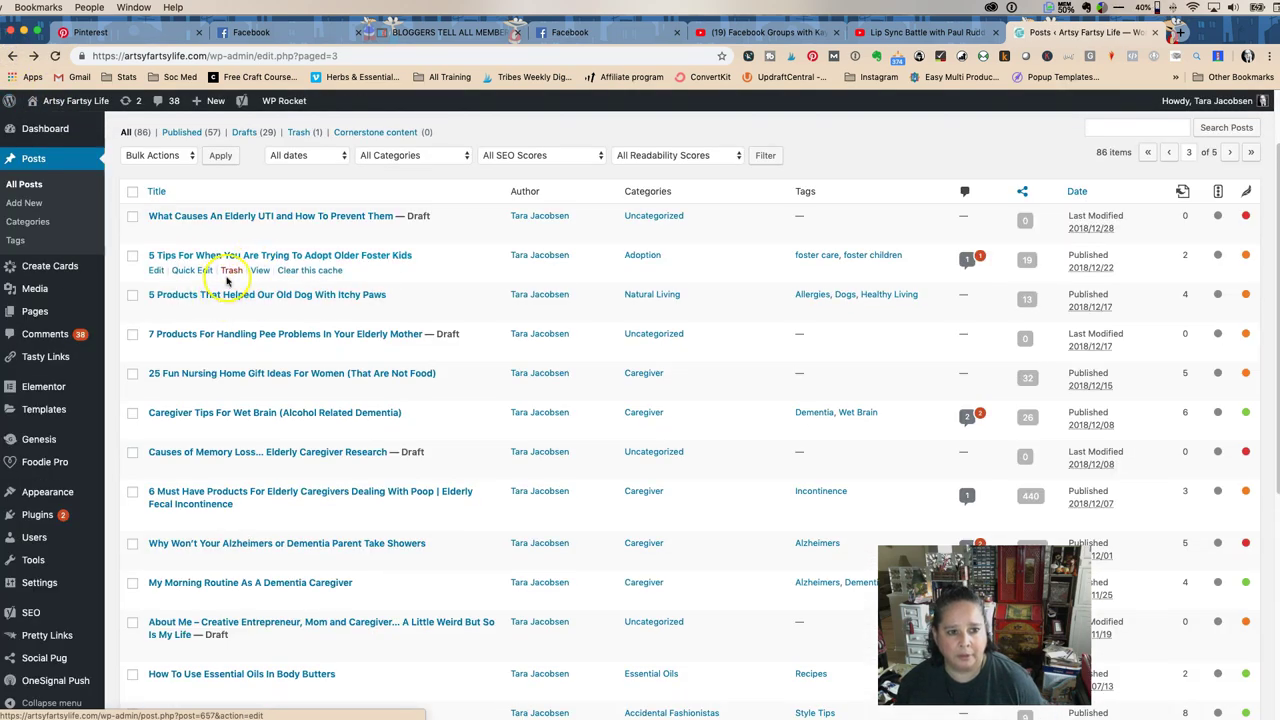
left_click(206, 334)
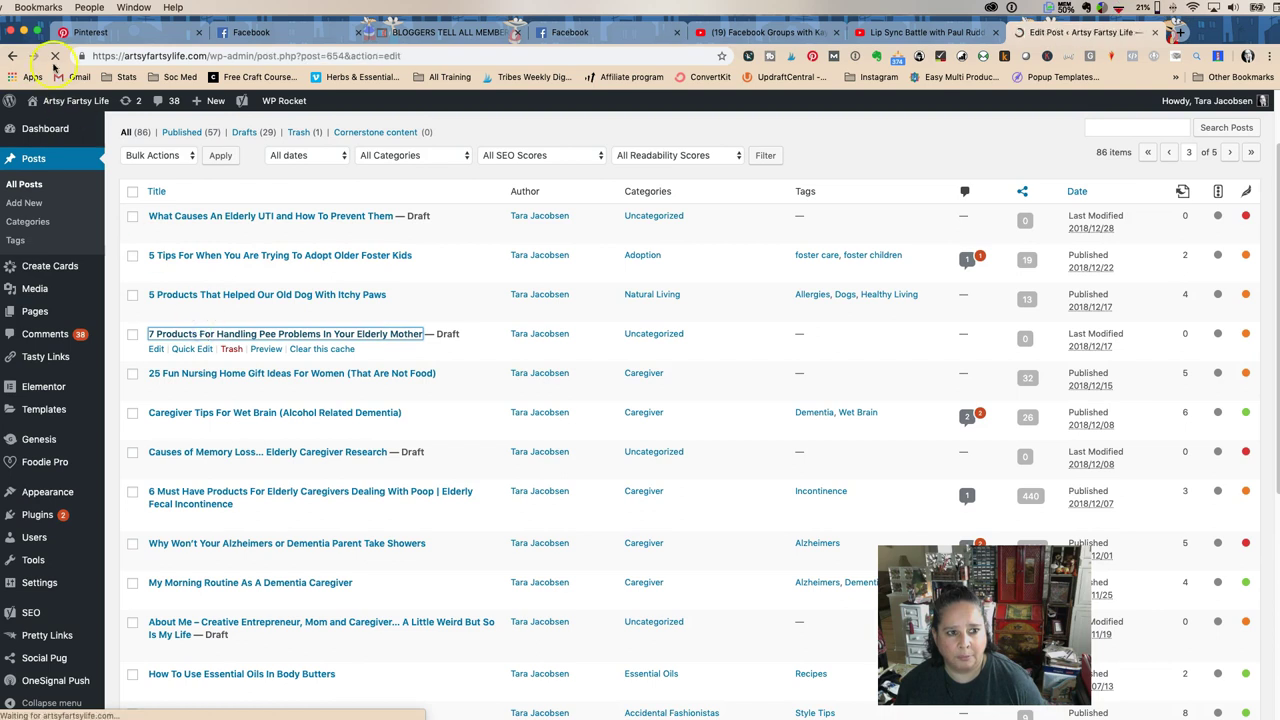
left_click(12, 56)
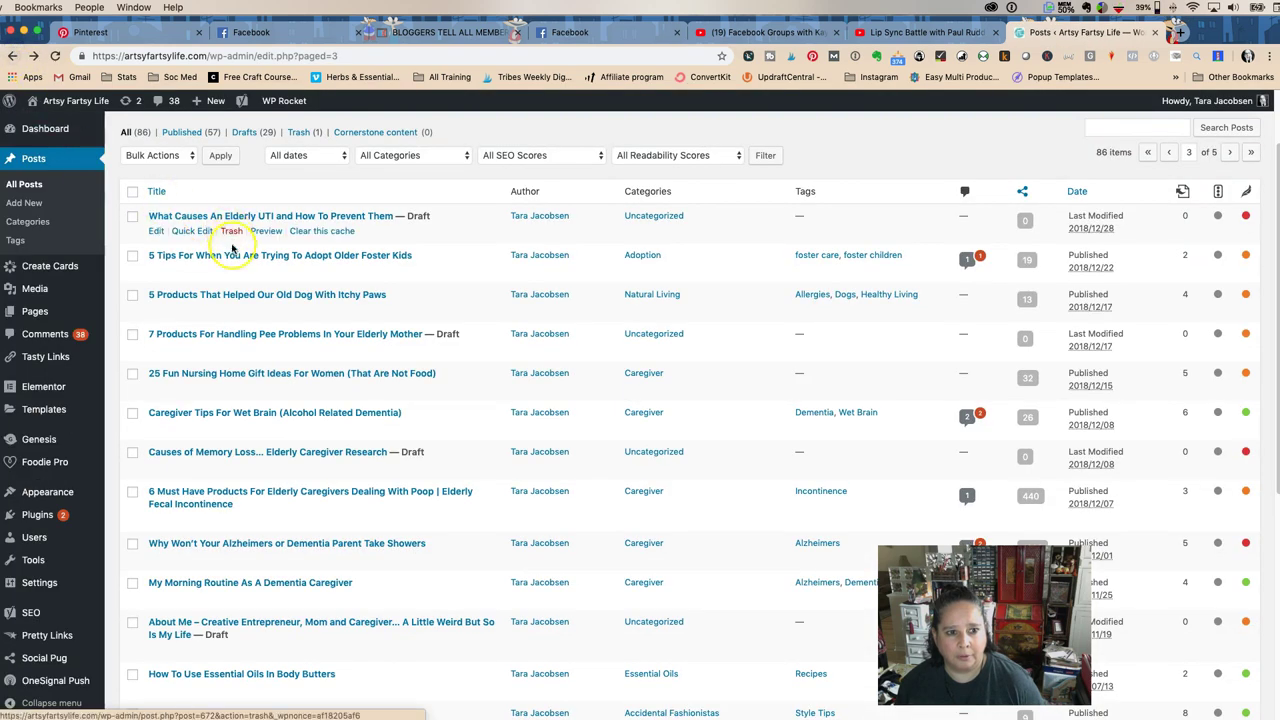
Step: Open "5 Products That Helped Our Old Dog With Itchy Paws" and examine its full content inside the single Classic block
left_click(231, 294)
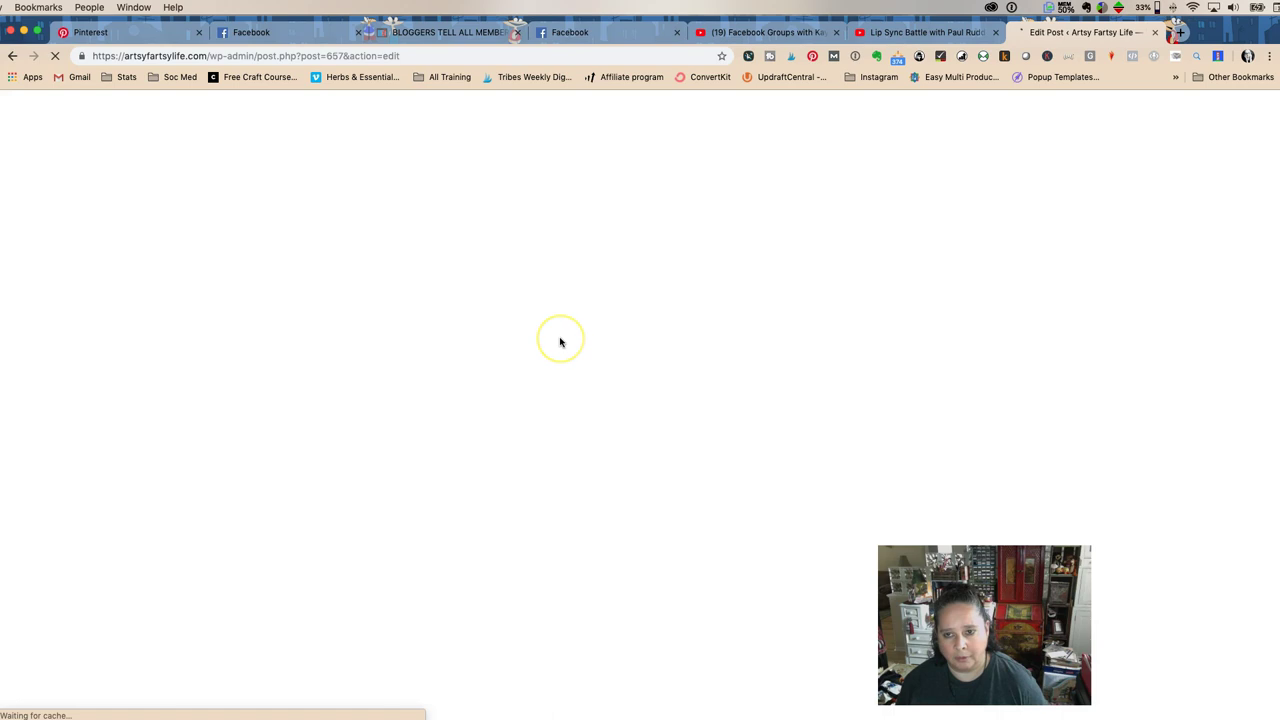
scroll(560, 342, "down", 5)
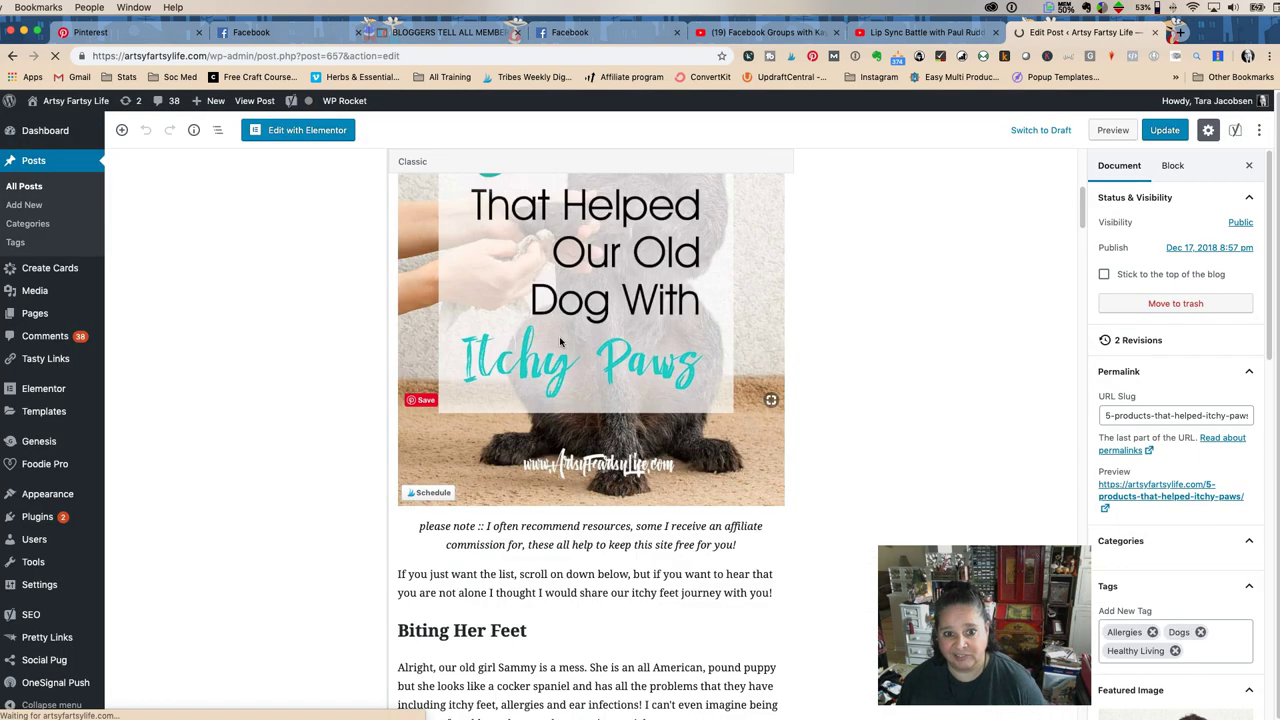
scroll(560, 342, "down", 20)
scroll(560, 342, "down", 20)
scroll(560, 342, "down", 15)
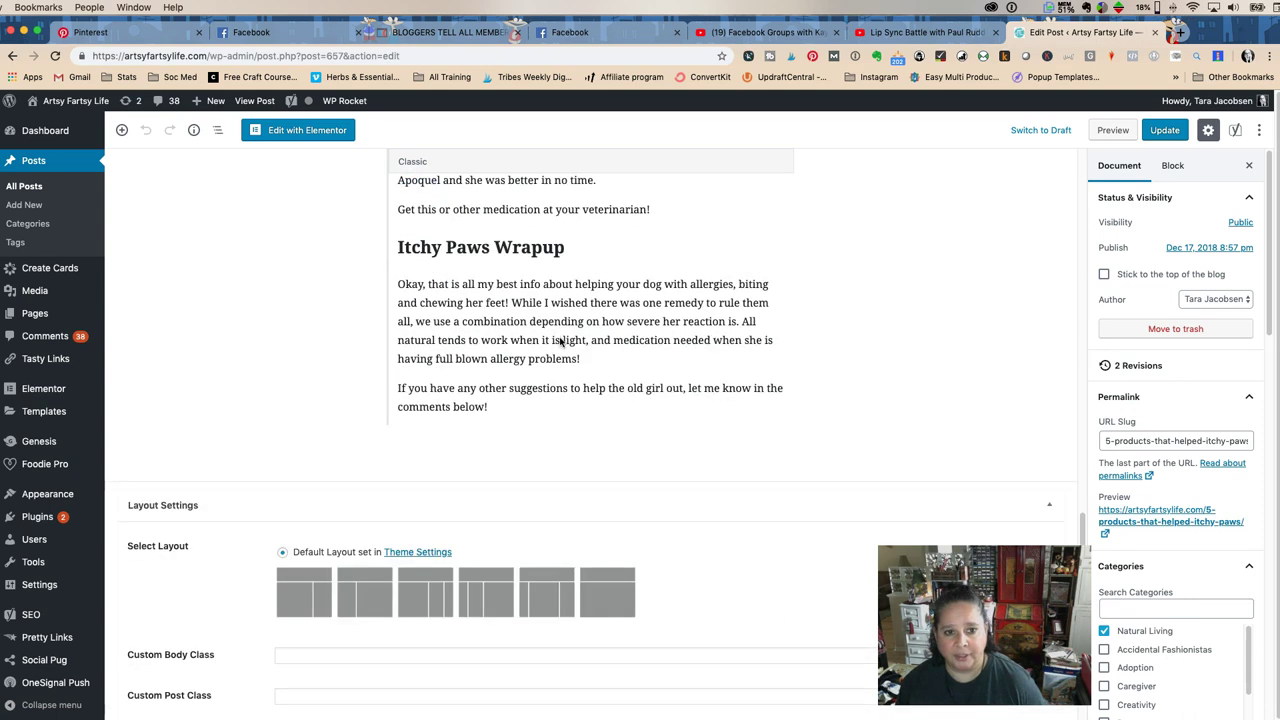
scroll(561, 341, "up", 15)
scroll(561, 342, "up", 20)
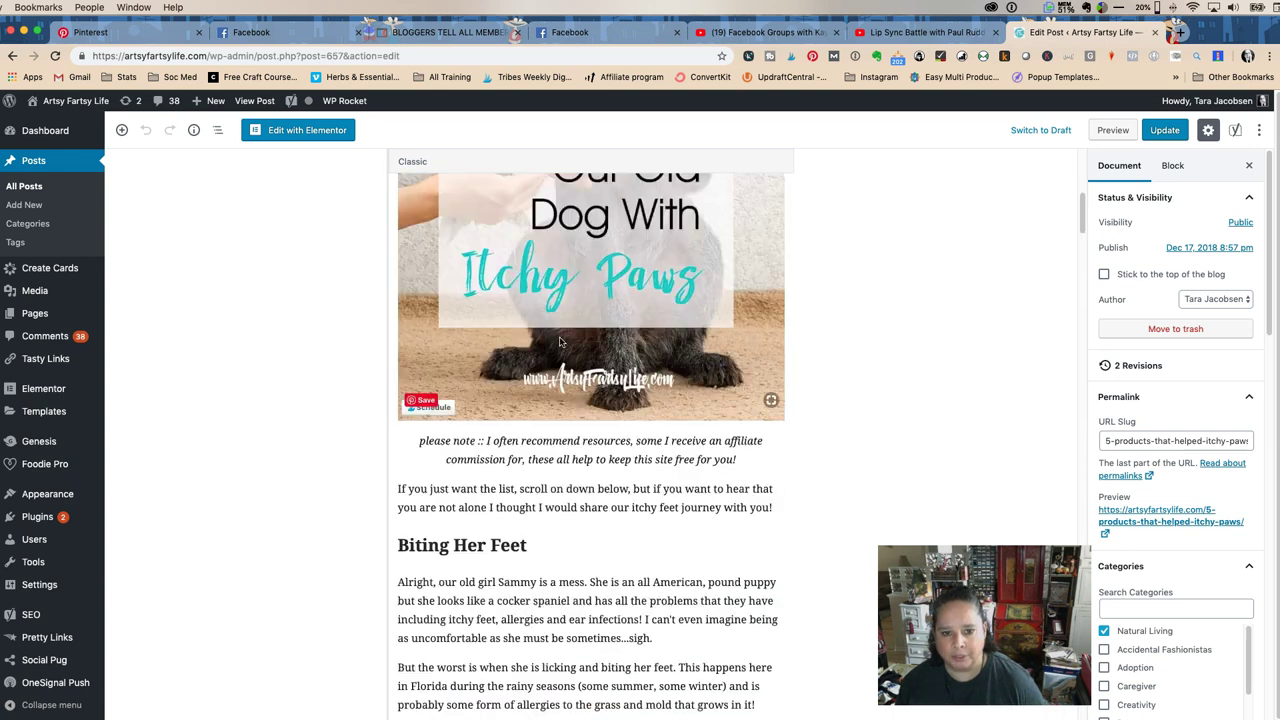
scroll(560, 342, "up", 5)
Step: Convert the itchy paws post's Classic block to individual blocks
left_click(770, 303)
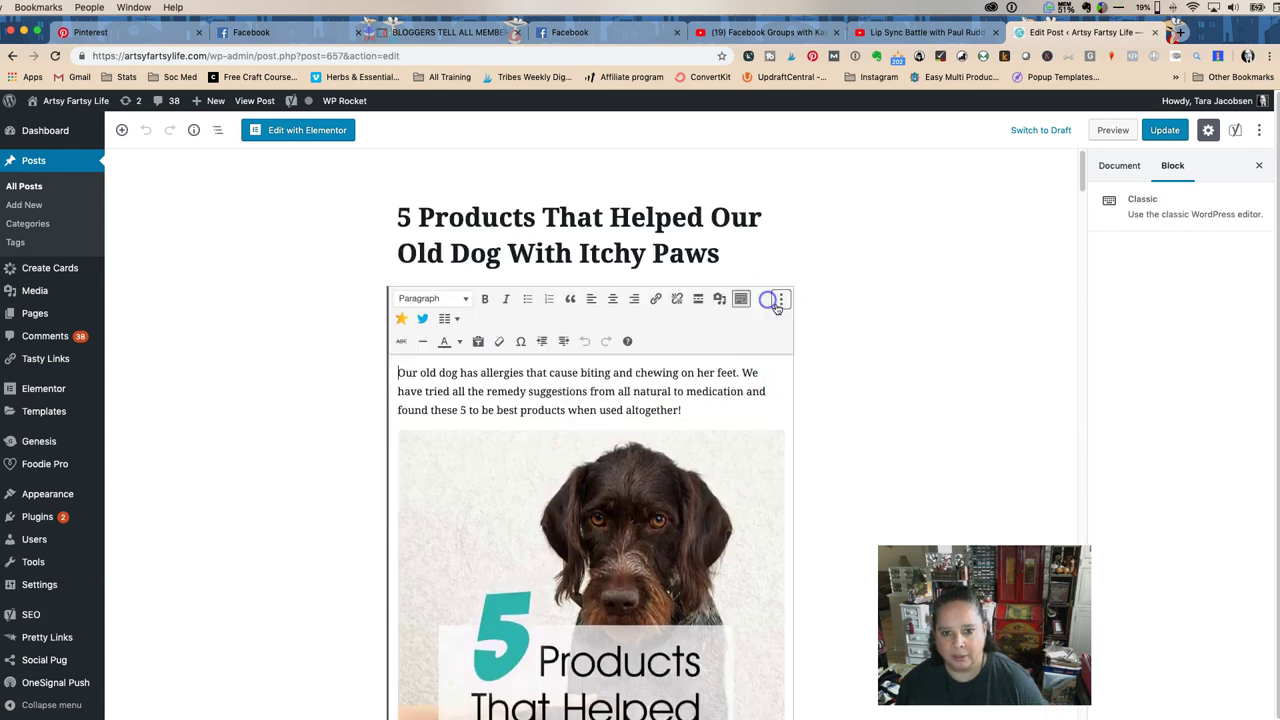
left_click(779, 300)
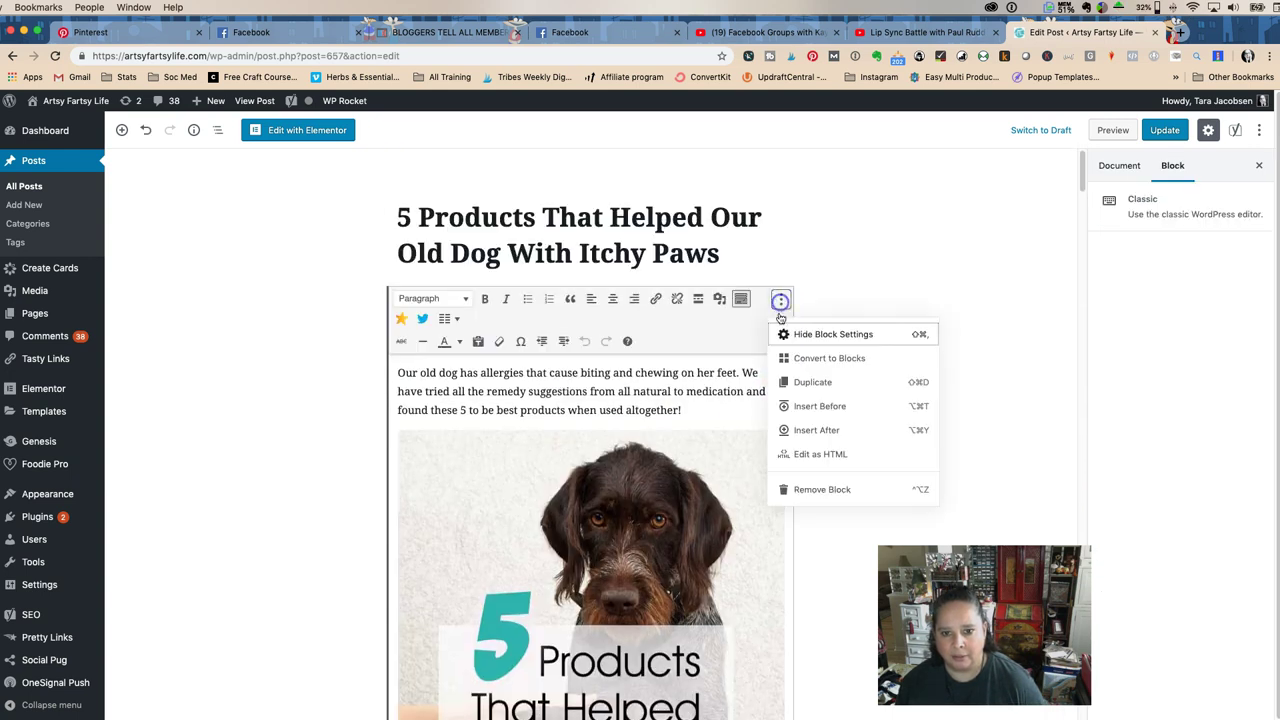
left_click(806, 360)
left_click(828, 380)
Step: Examine how the converted itchy paws post is divided into separate image, paragraph and heading blocks, from the medical remedies section up to the title
scroll(824, 427, "up", 3)
scroll(824, 427, "up", 5)
scroll(540, 406, "up", 5)
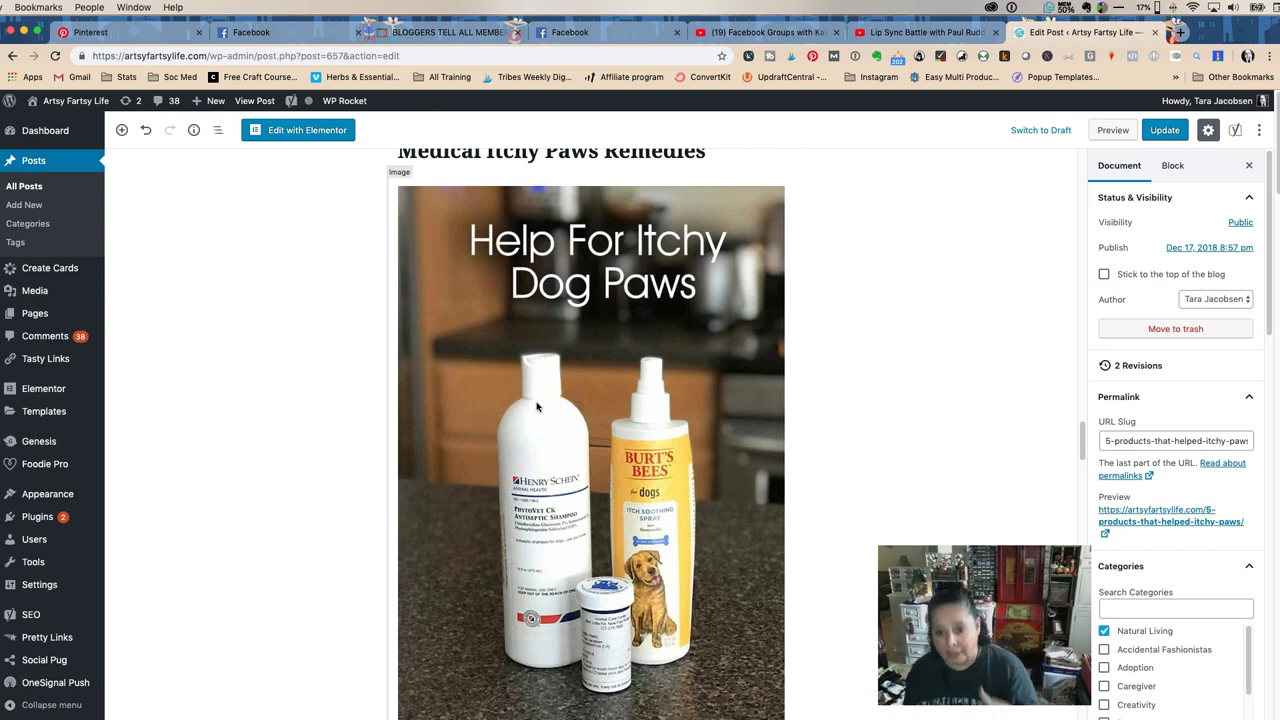
scroll(575, 370, "up", 5)
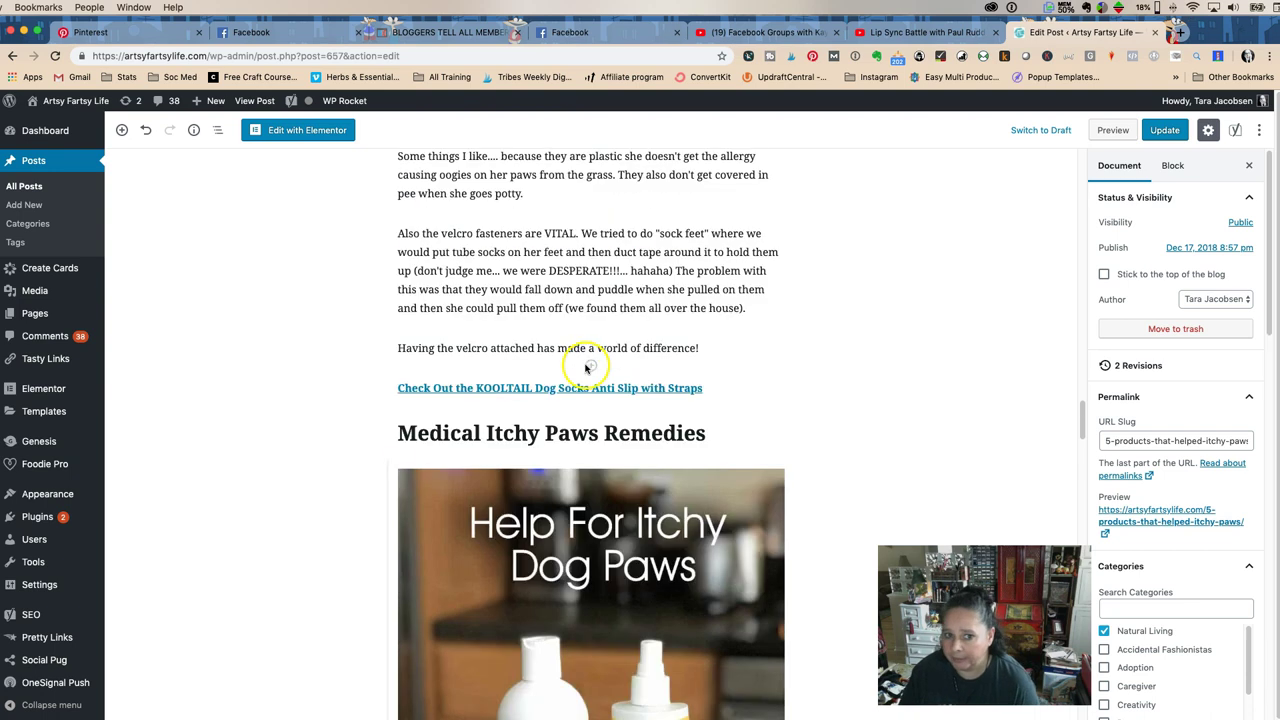
scroll(584, 385, "up", 1)
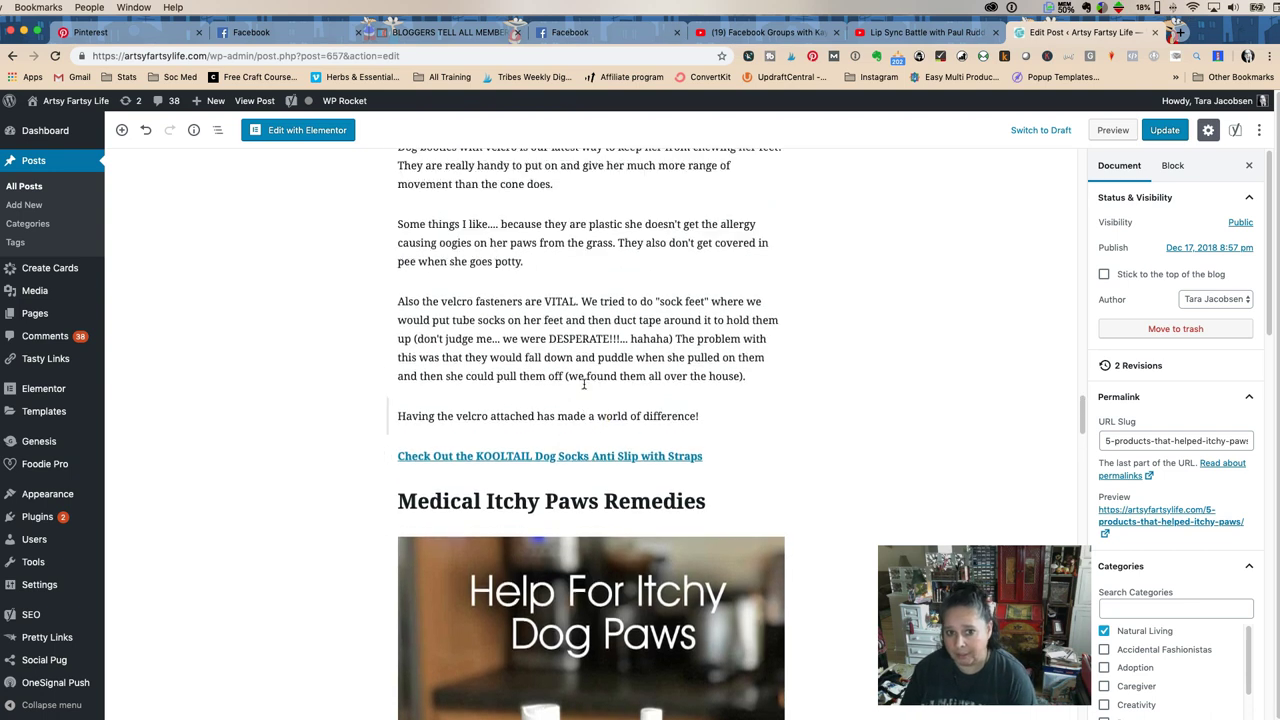
scroll(584, 385, "up", 8)
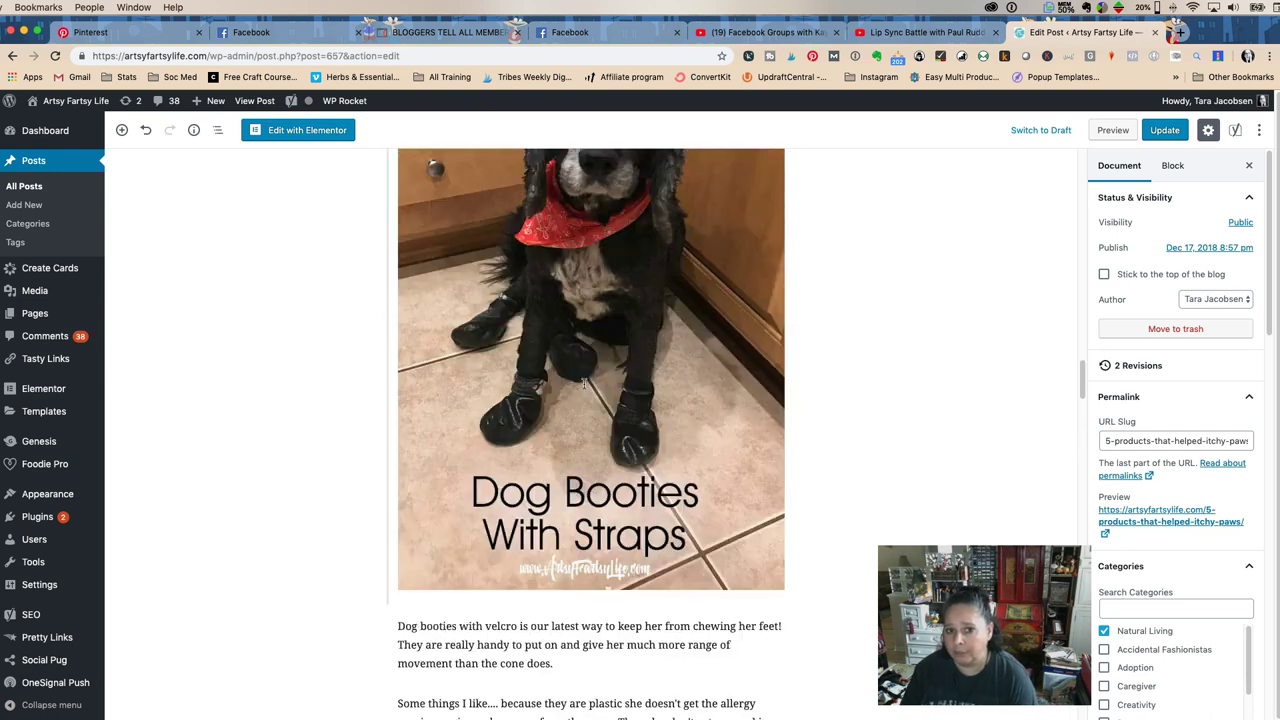
scroll(584, 385, "up", 11)
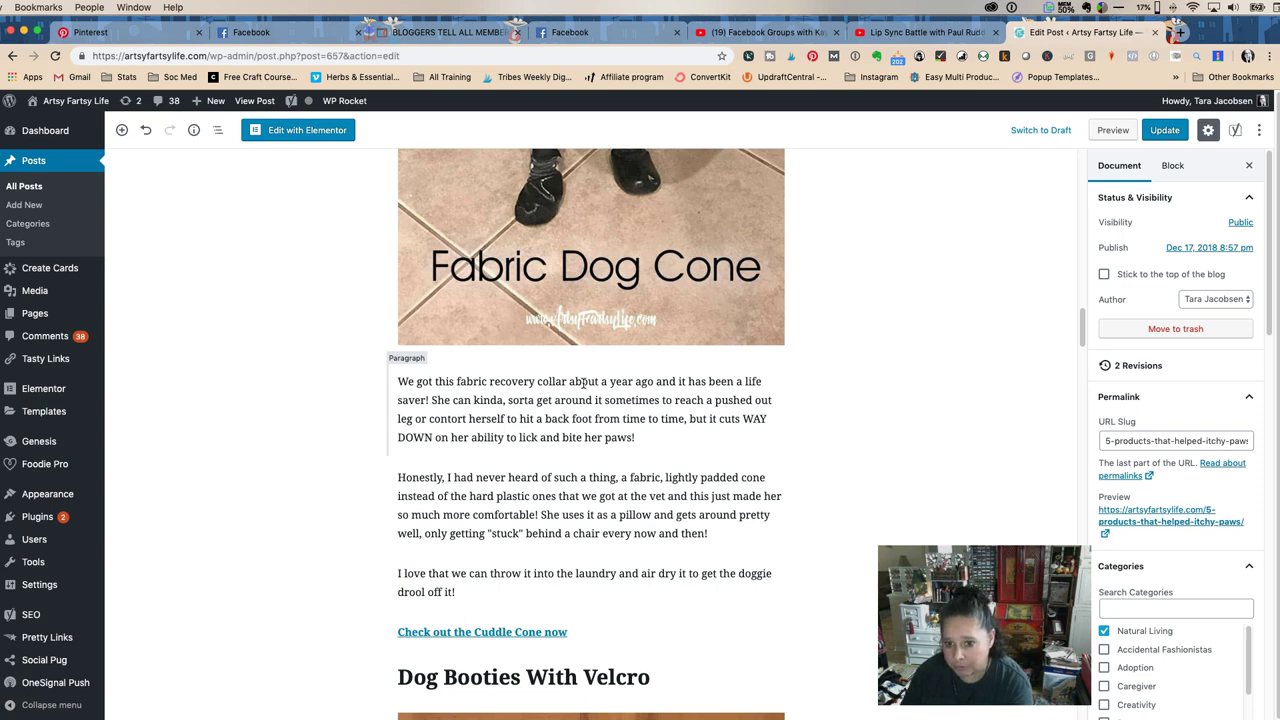
scroll(584, 386, "up", 3)
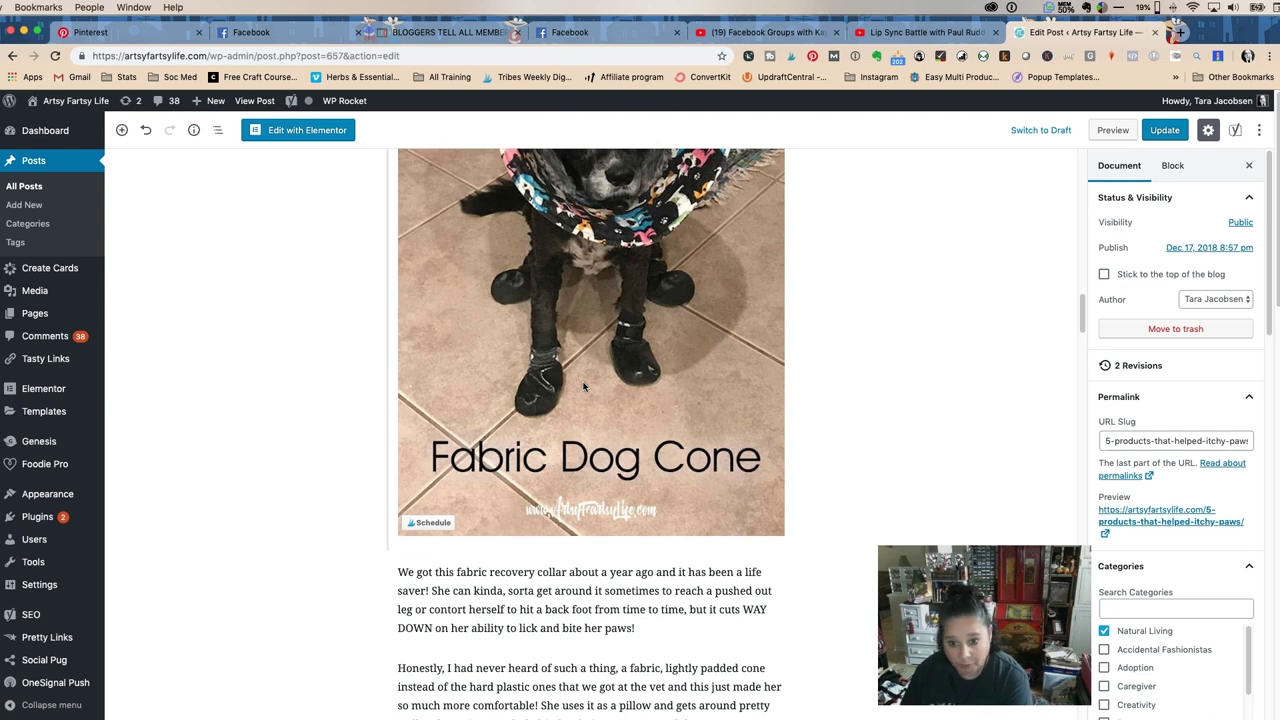
scroll(584, 386, "up", 1)
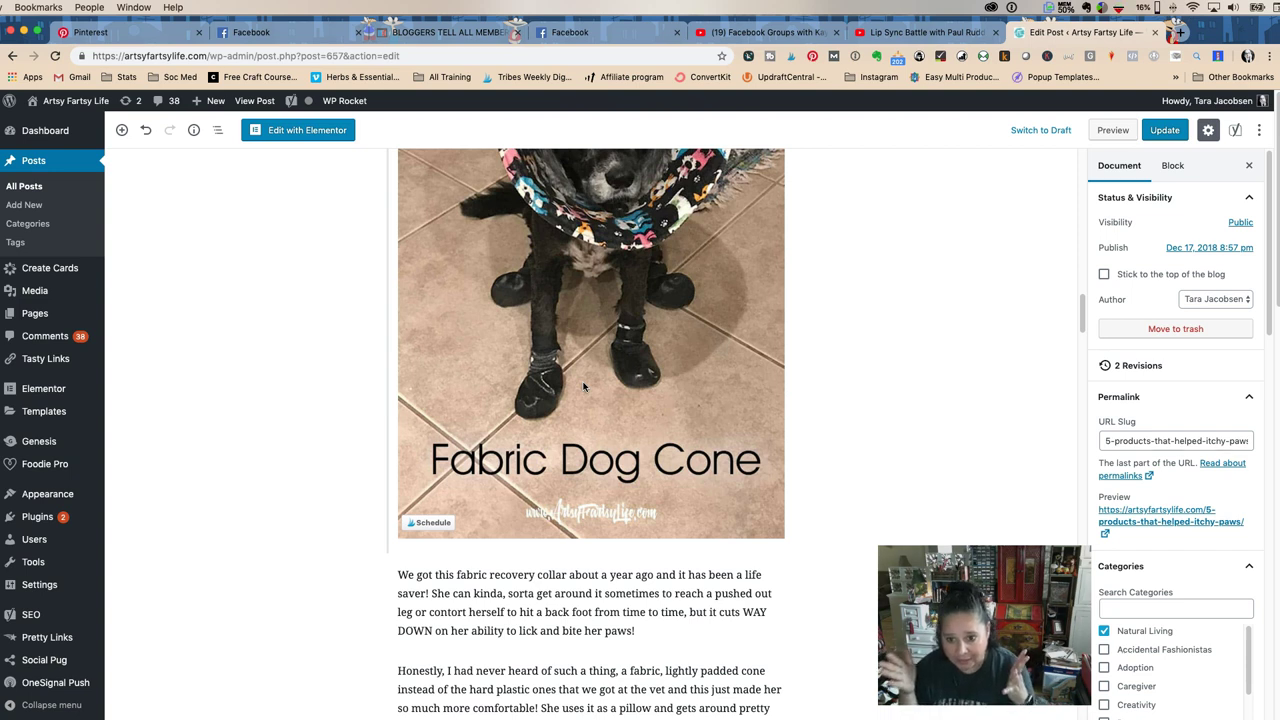
scroll(584, 386, "up", 10)
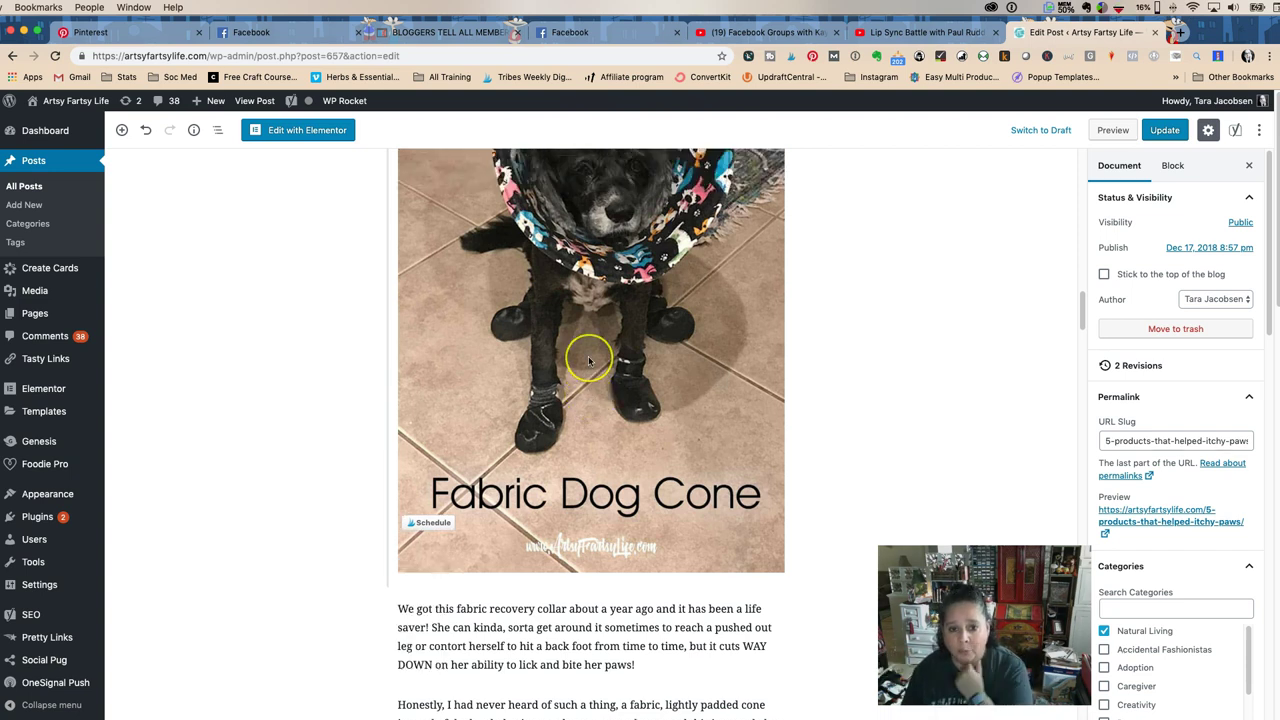
scroll(589, 361, "up", 10)
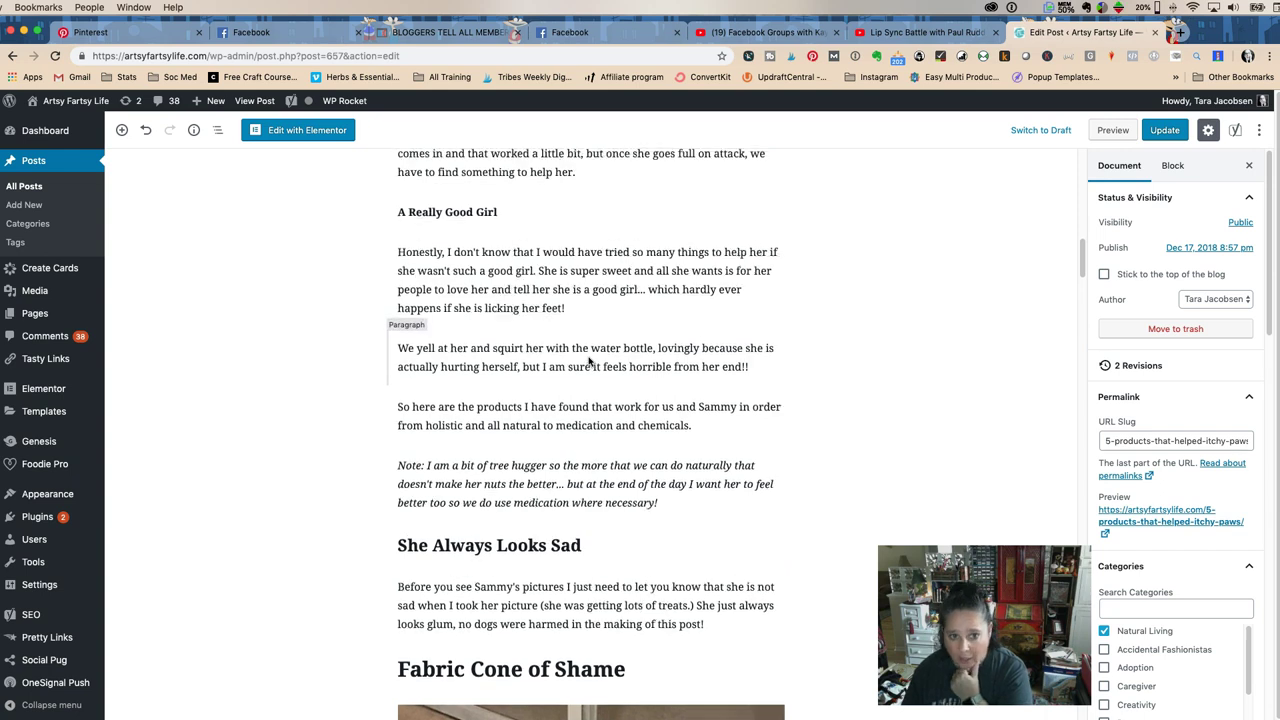
scroll(589, 361, "up", 3)
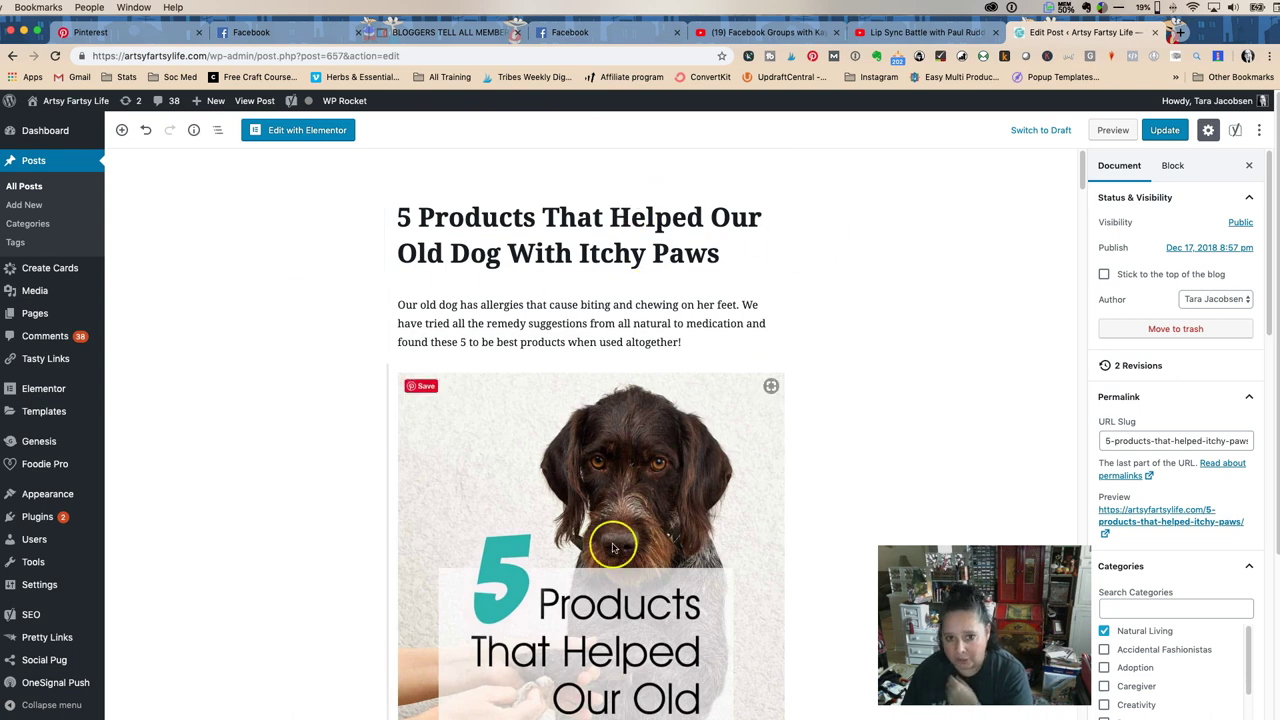
left_click(377, 420)
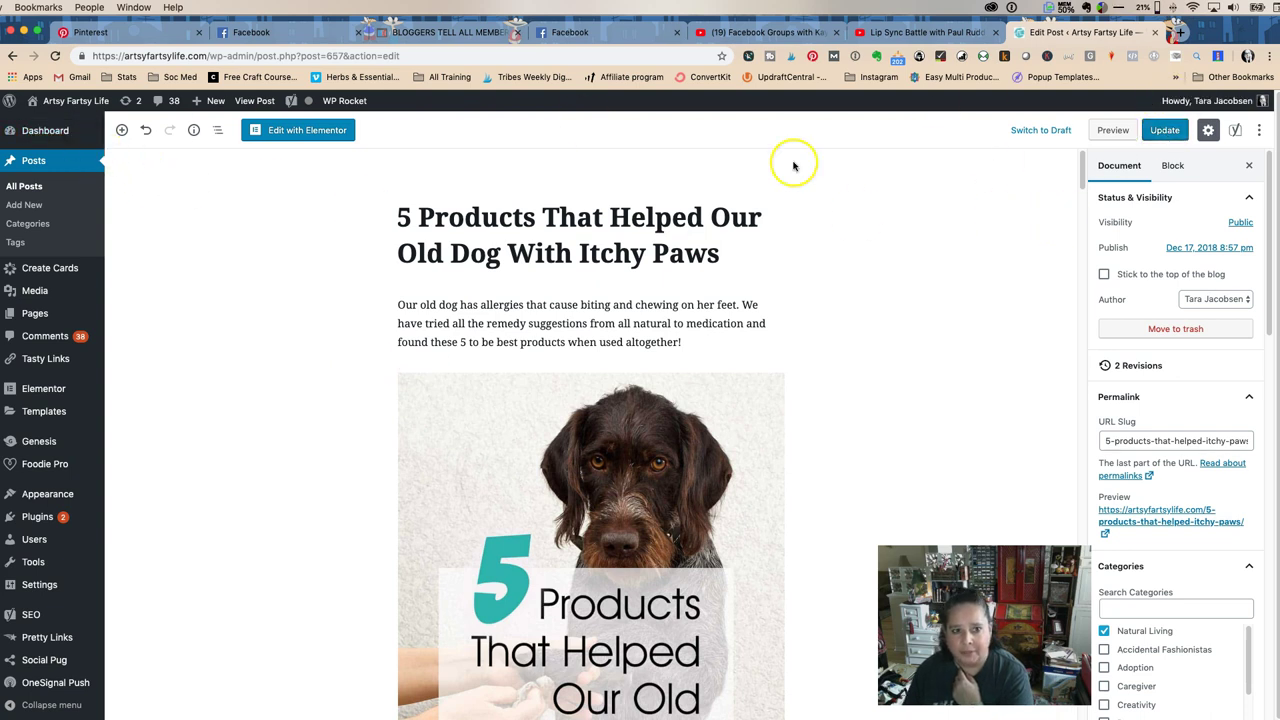
Step: Leave the editor without saving the block conversion and reopen "5 Products That Helped Our Old Dog With Itchy Paws" from the posts list
left_click(8, 55)
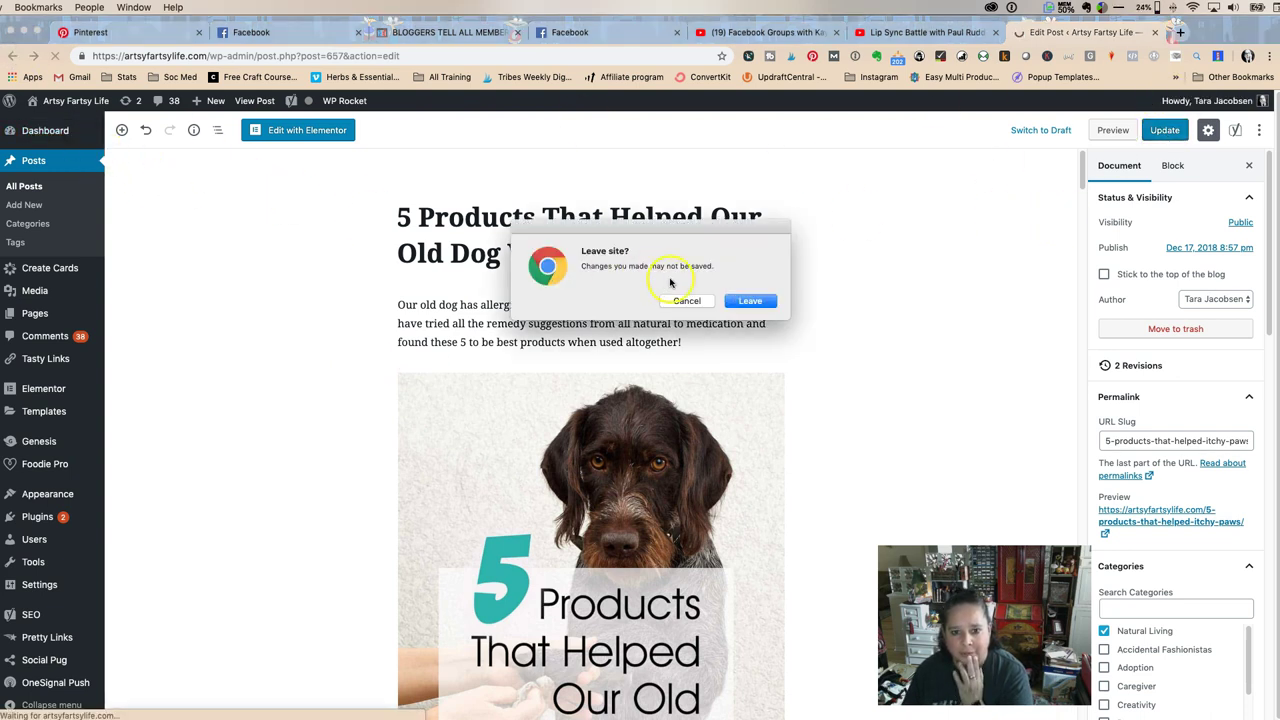
left_click(752, 302)
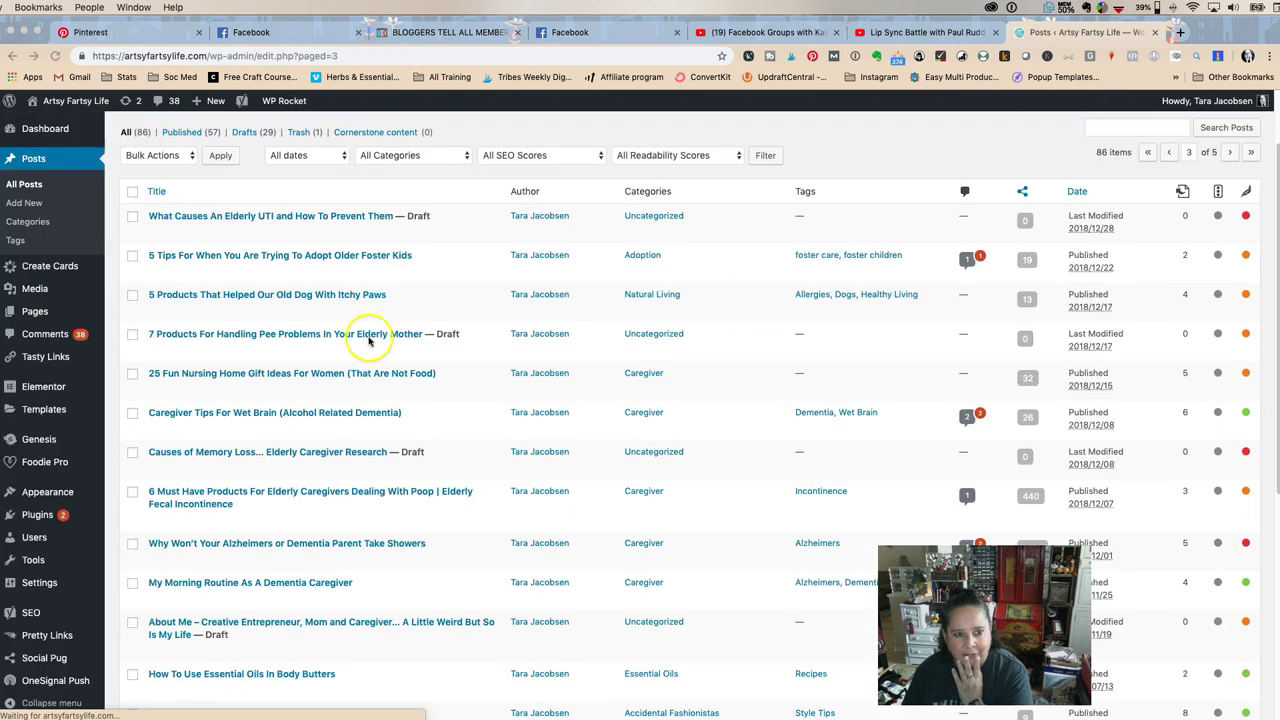
left_click(294, 295)
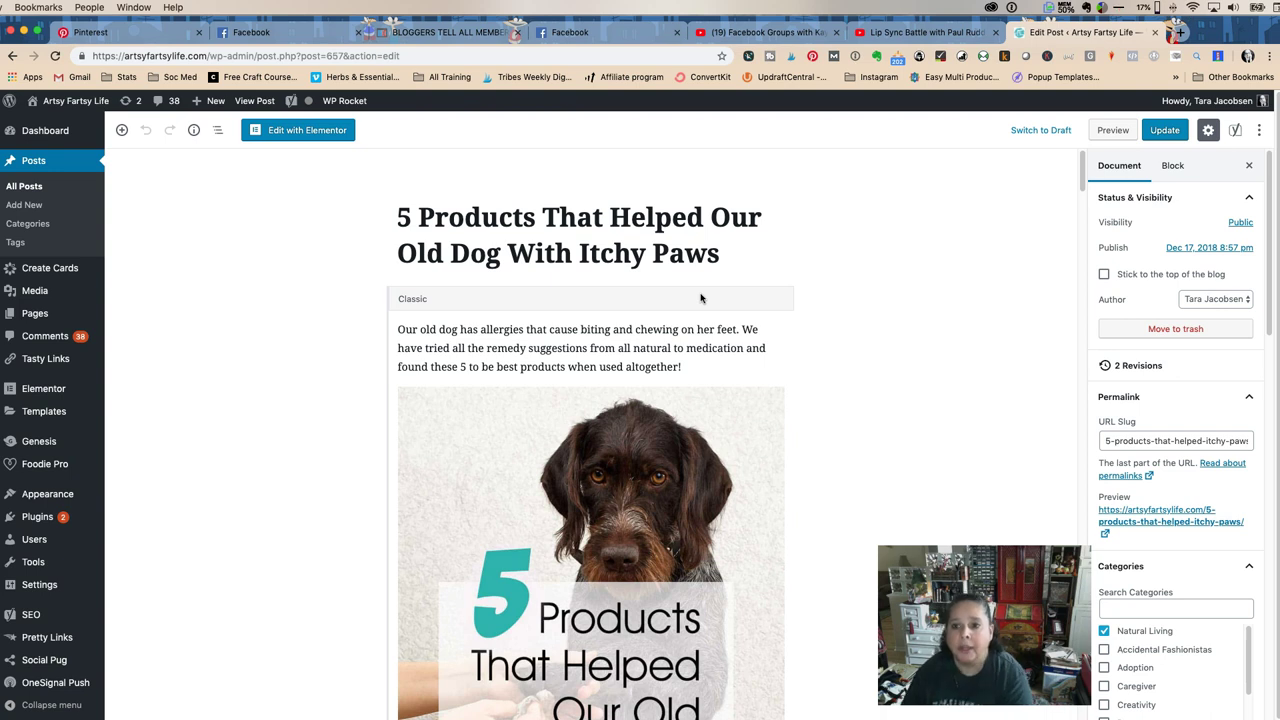
Step: Select the dog image inside the Classic block, view its image details, and close them without making changes
scroll(817, 372, "down", 1)
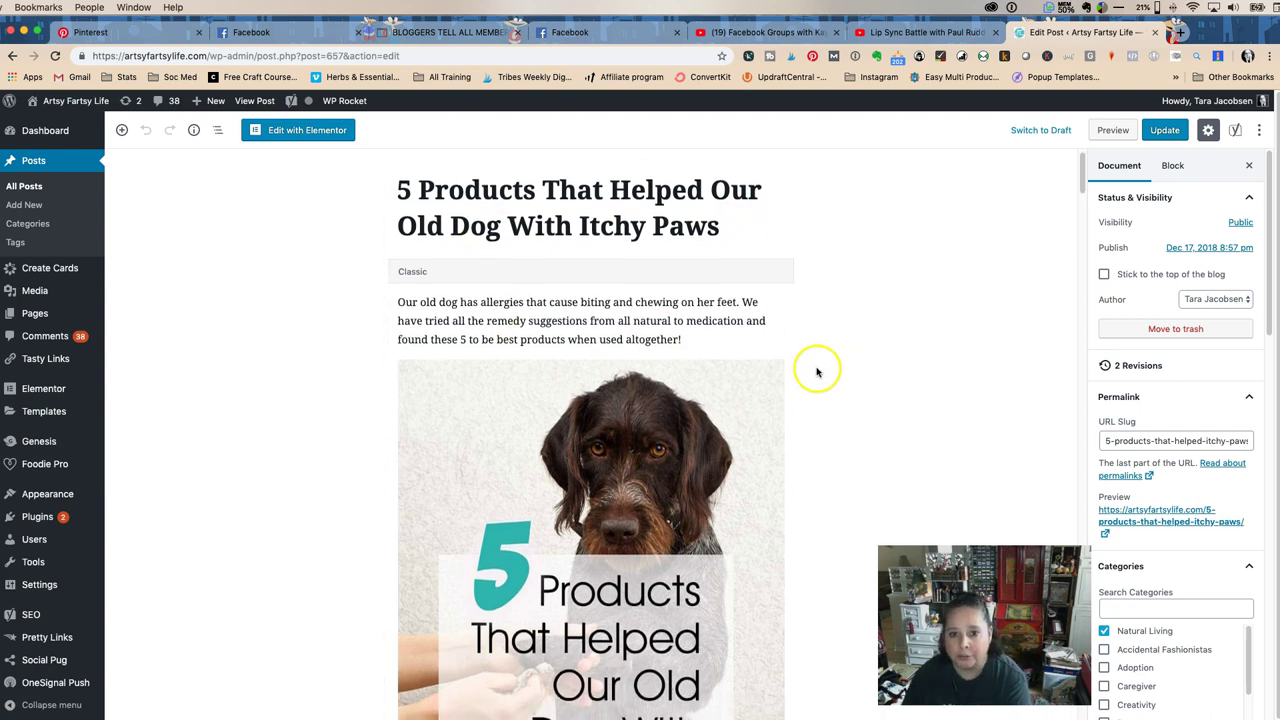
left_click(695, 378)
left_click(611, 430)
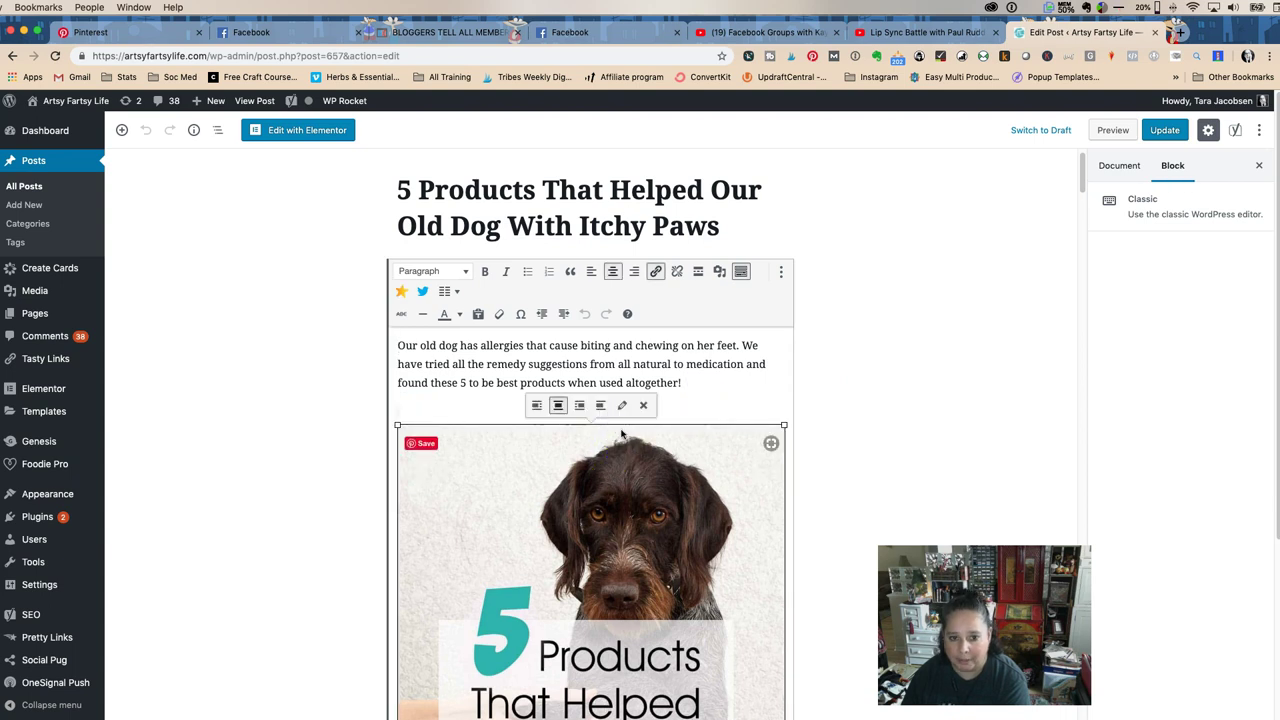
left_click(621, 407)
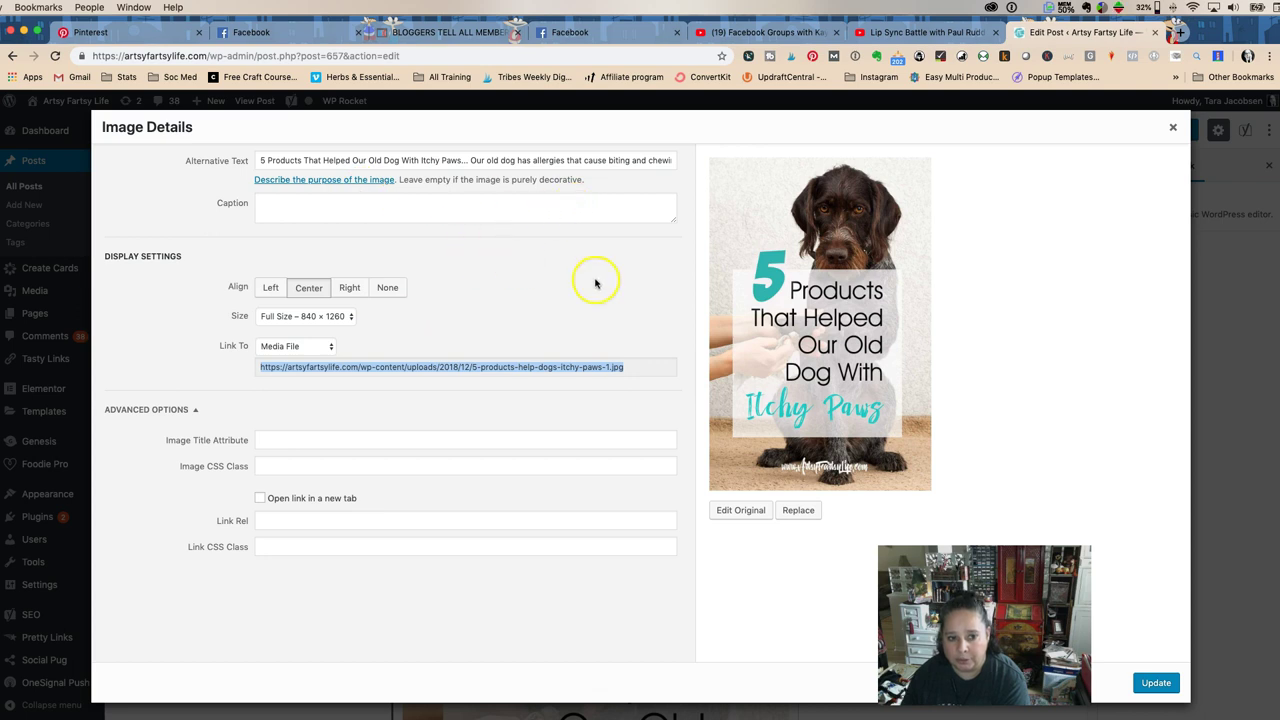
left_click(1171, 130)
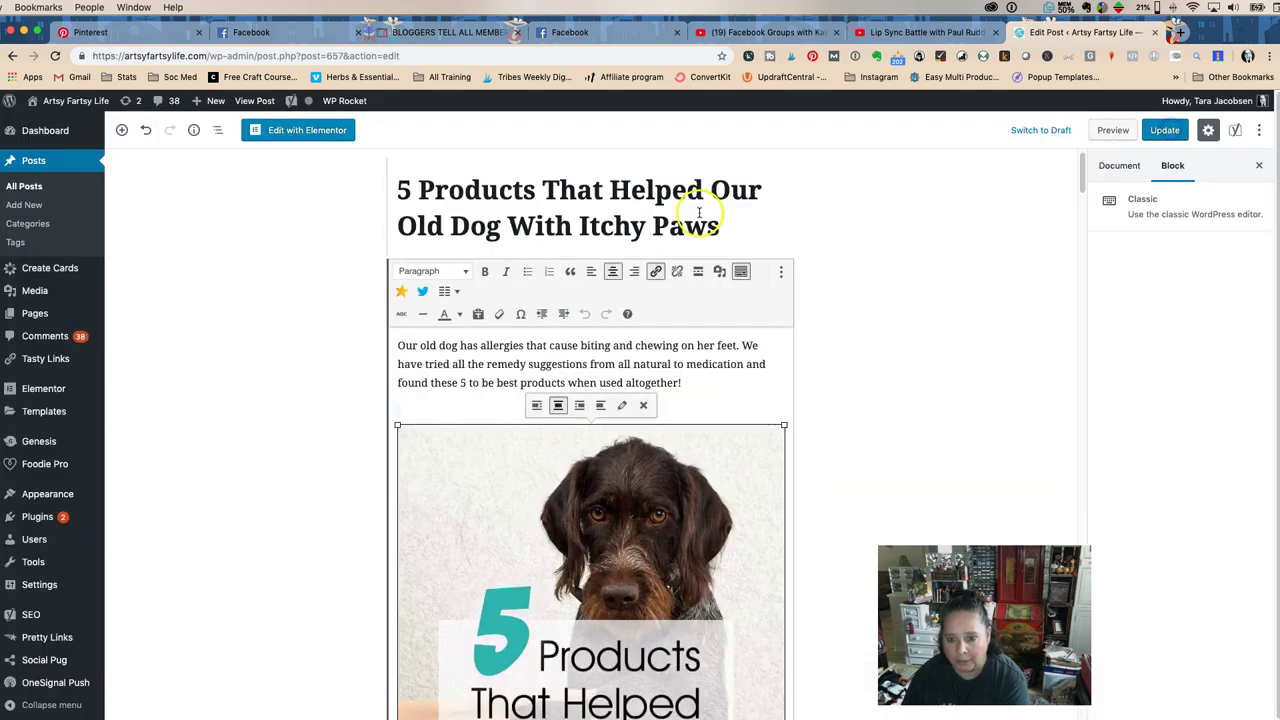
Step: Deselect the Classic block and review the post's document settings, including permalink, categories and tags, followed by the block settings
left_click(886, 257)
scroll(849, 344, "down", 4)
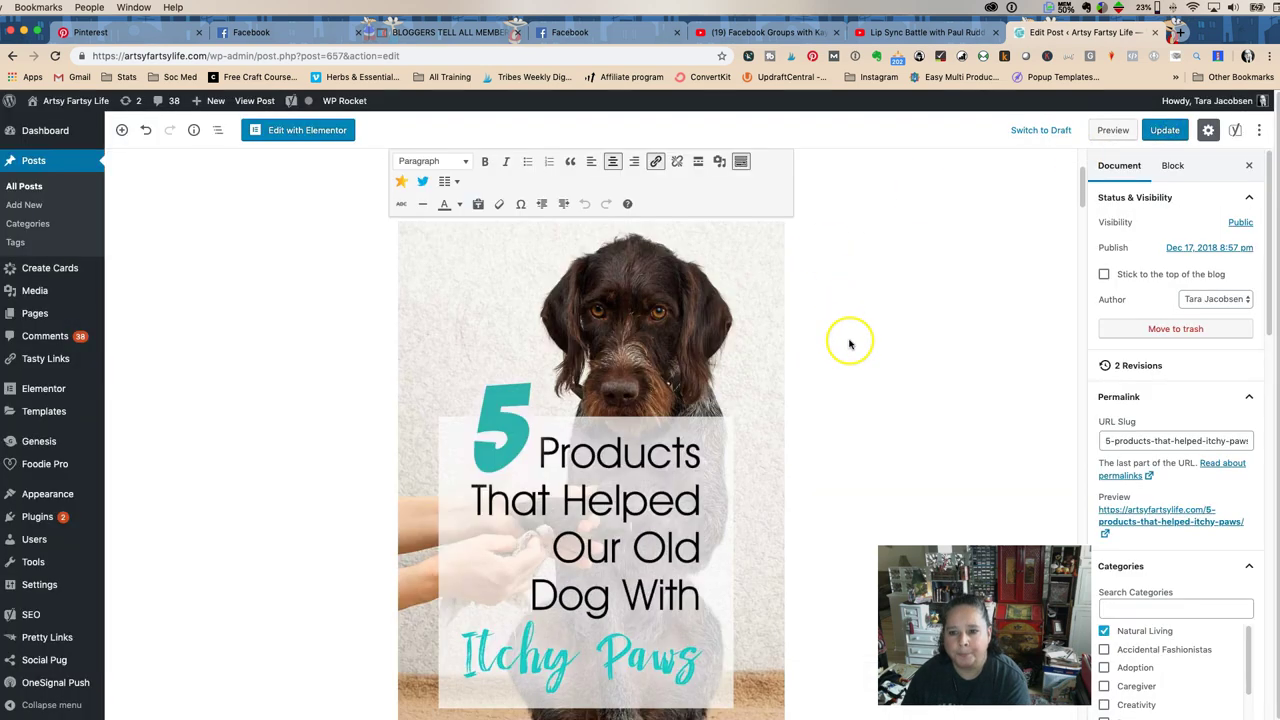
scroll(1194, 523, "down", 3)
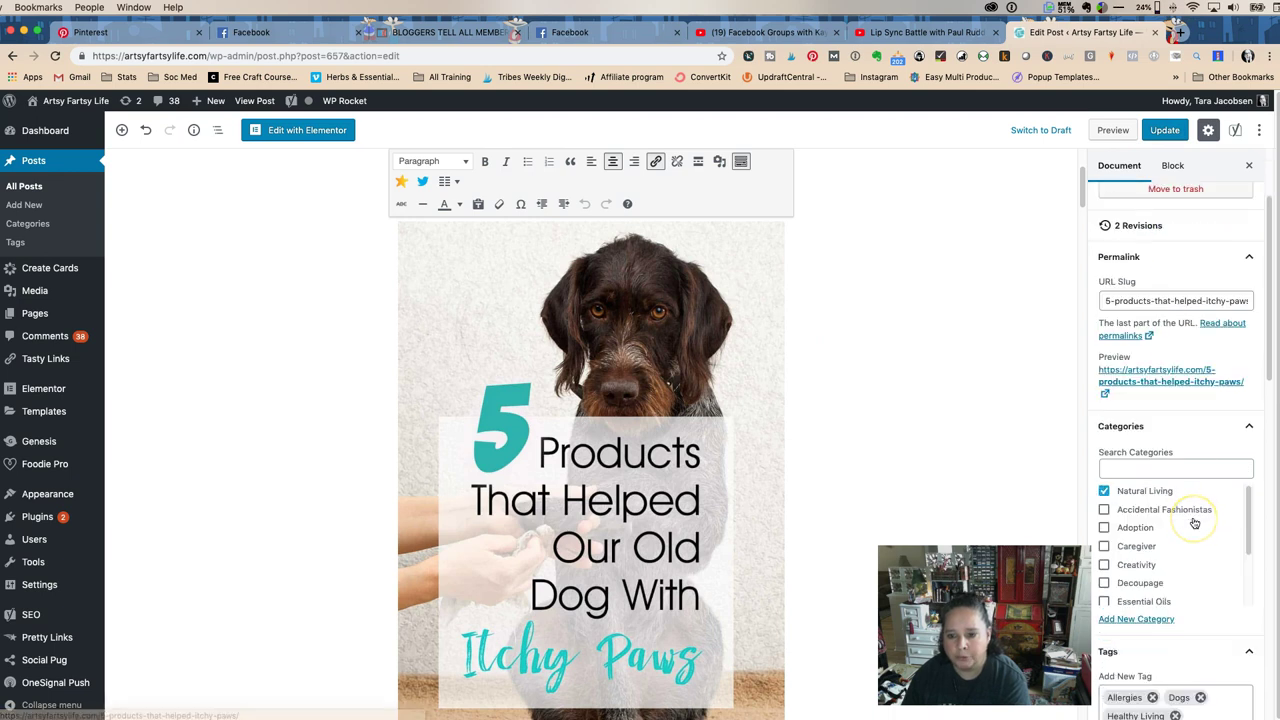
scroll(1190, 520, "up", 3)
left_click(1175, 165)
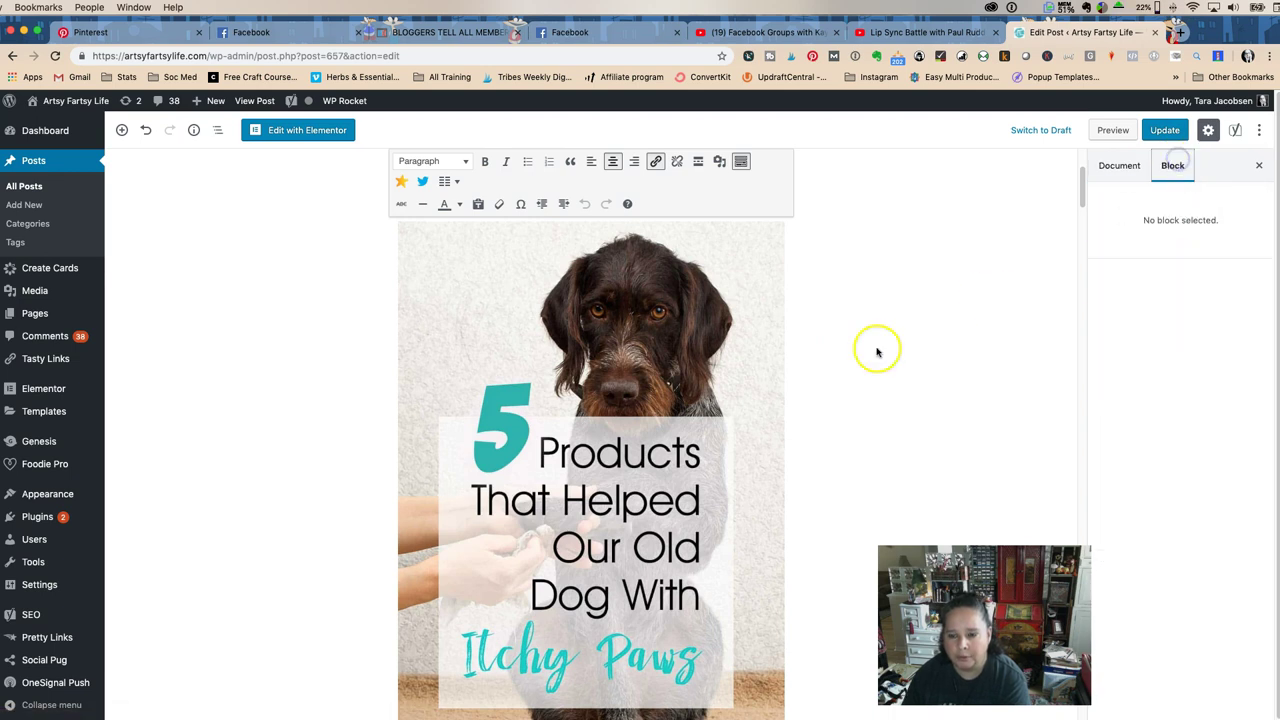
Step: Select the dog image again to view the Classic block's settings, and deselect the block
left_click(657, 375)
left_click(826, 346)
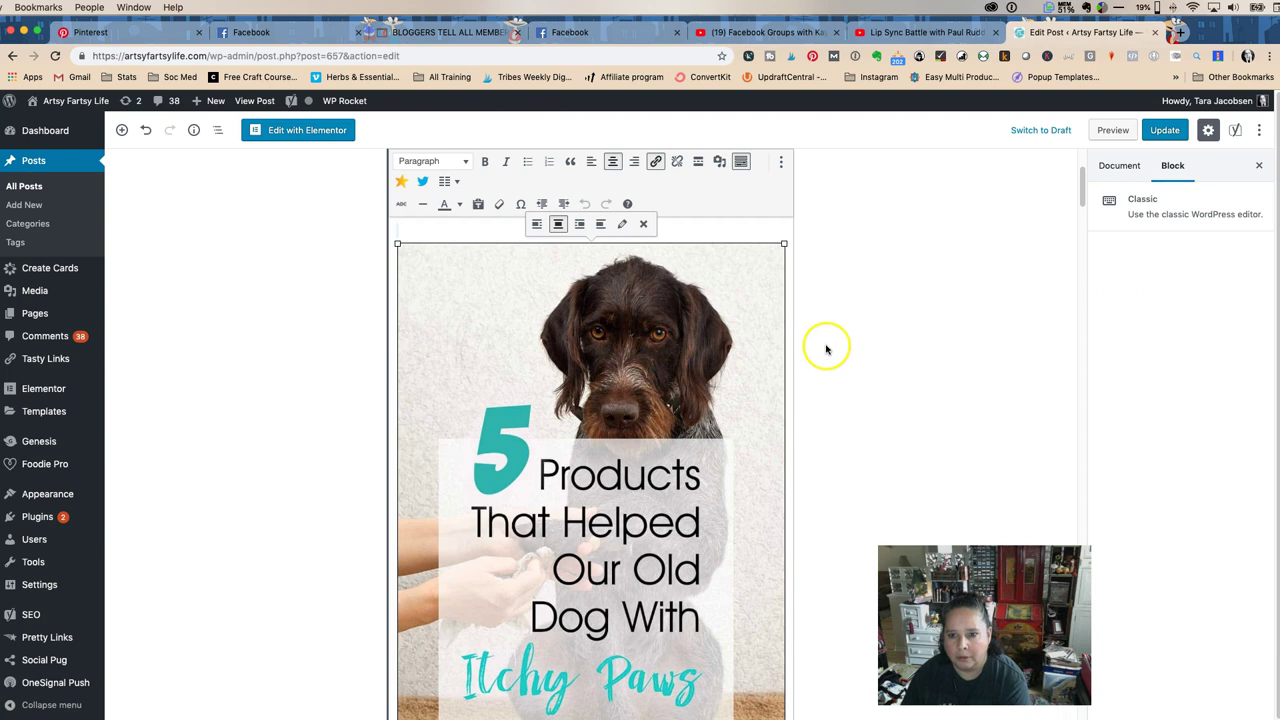
left_click(872, 380)
scroll(878, 382, "up", 3)
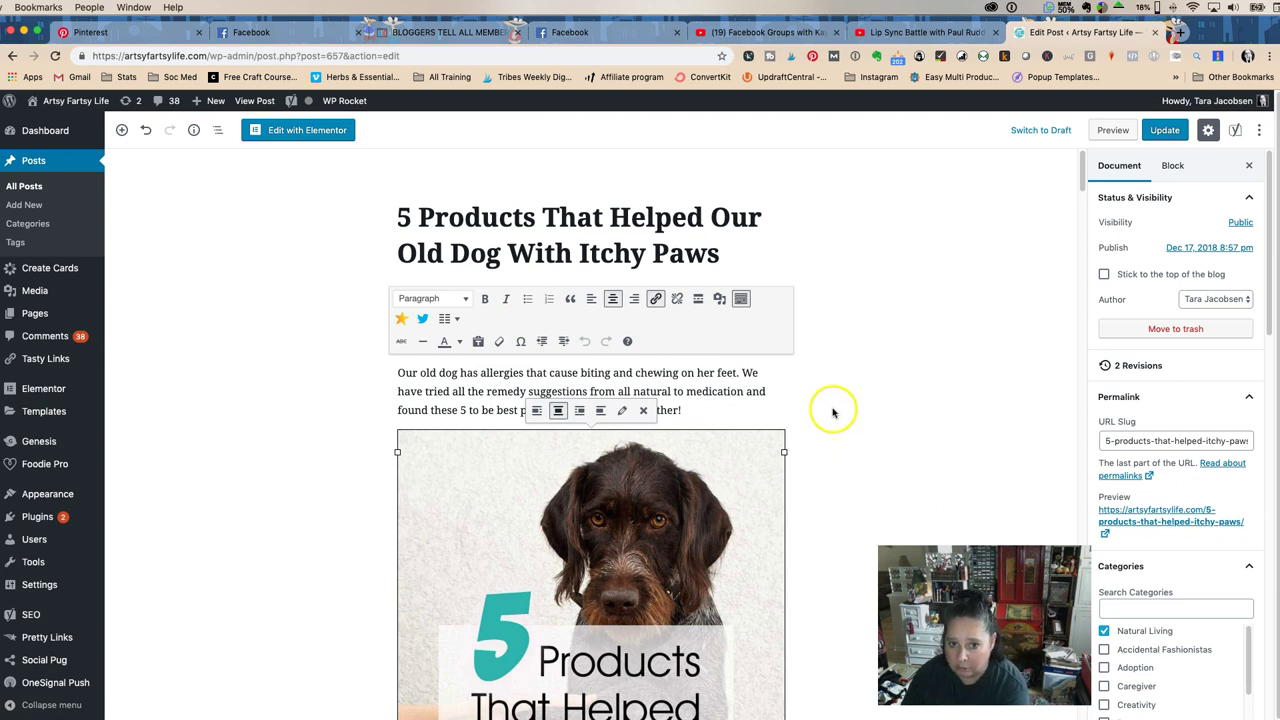
Step: Leave the itchy paws post without saving and return to the posts list
left_click(11, 56)
left_click(750, 300)
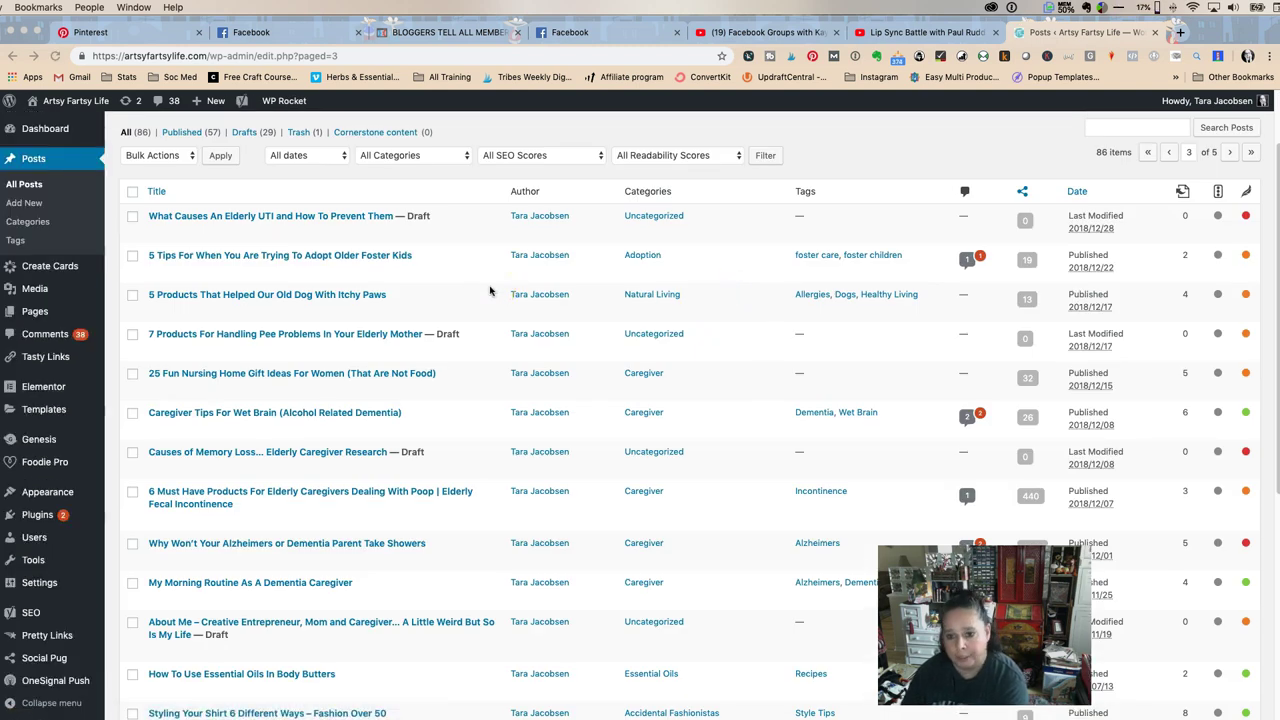
left_click(517, 259)
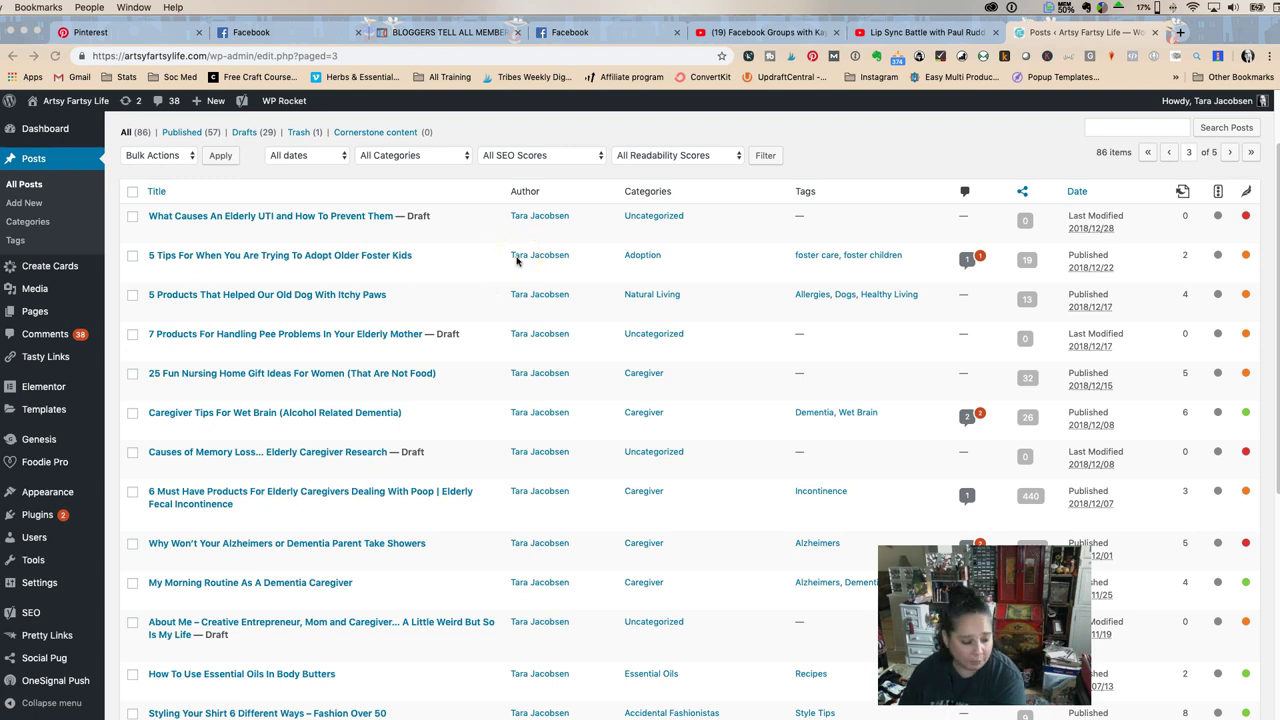